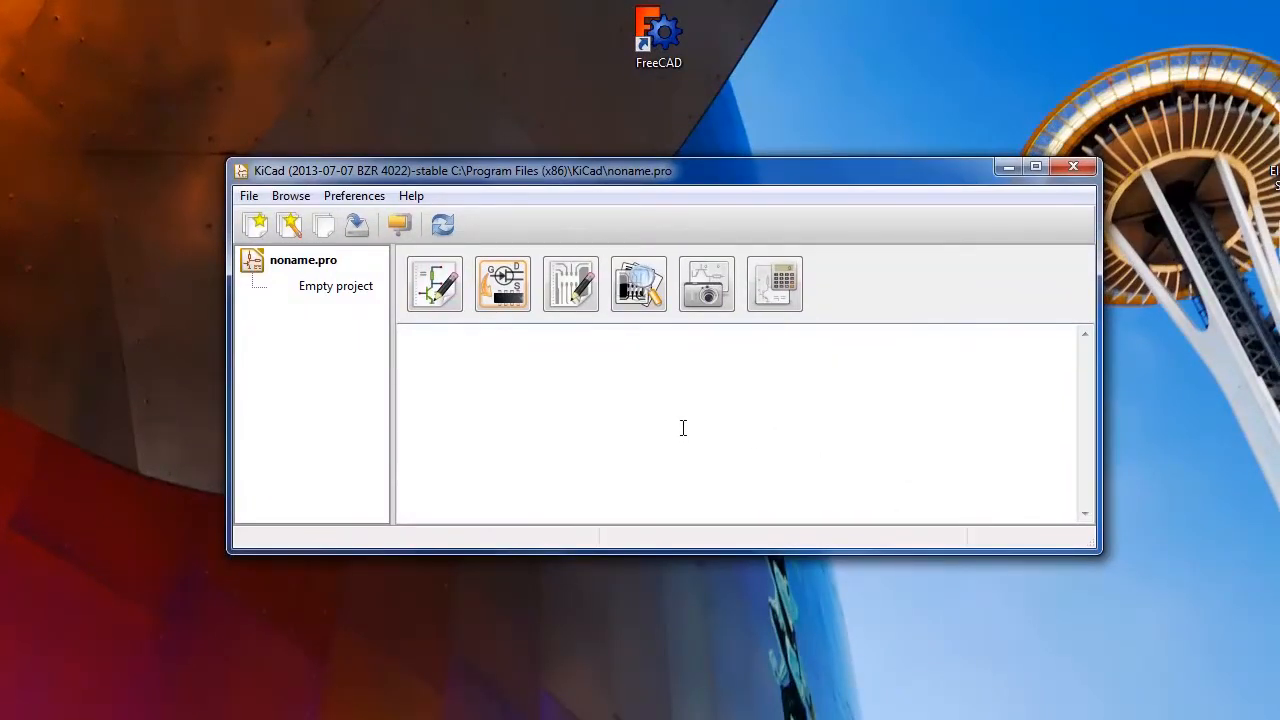
# - Start a new KiCad project and browse to the Dropbox > Privat > KiCADprojects folder as its location
pyautogui.click(247, 200)
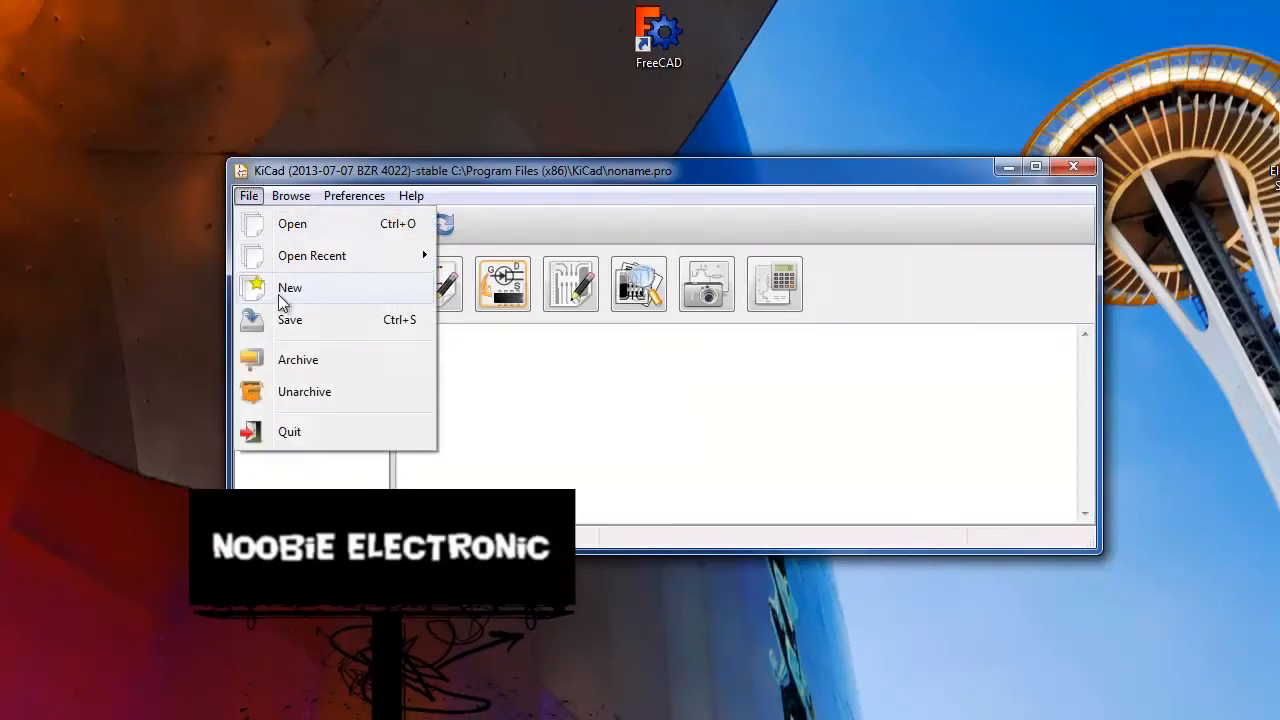
pyautogui.moveTo(283, 297)
pyautogui.click(492, 289)
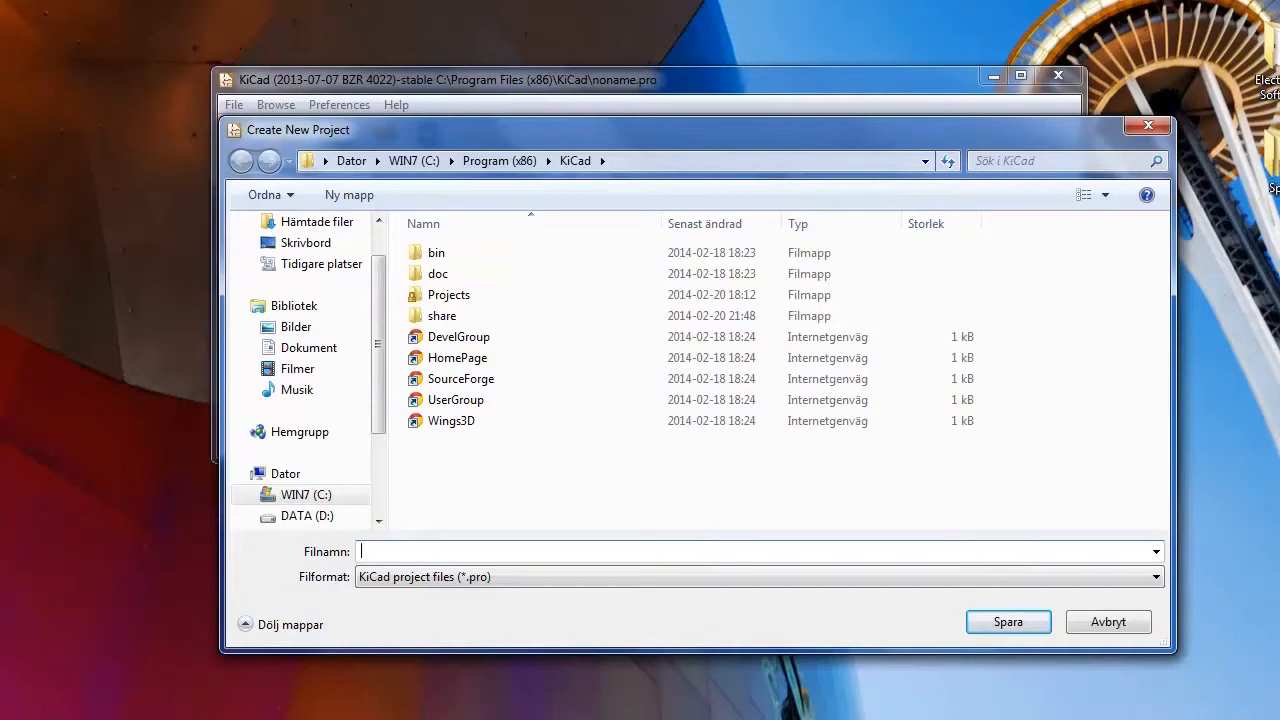
pyautogui.moveTo(698, 131); pyautogui.dragTo(675, 77)
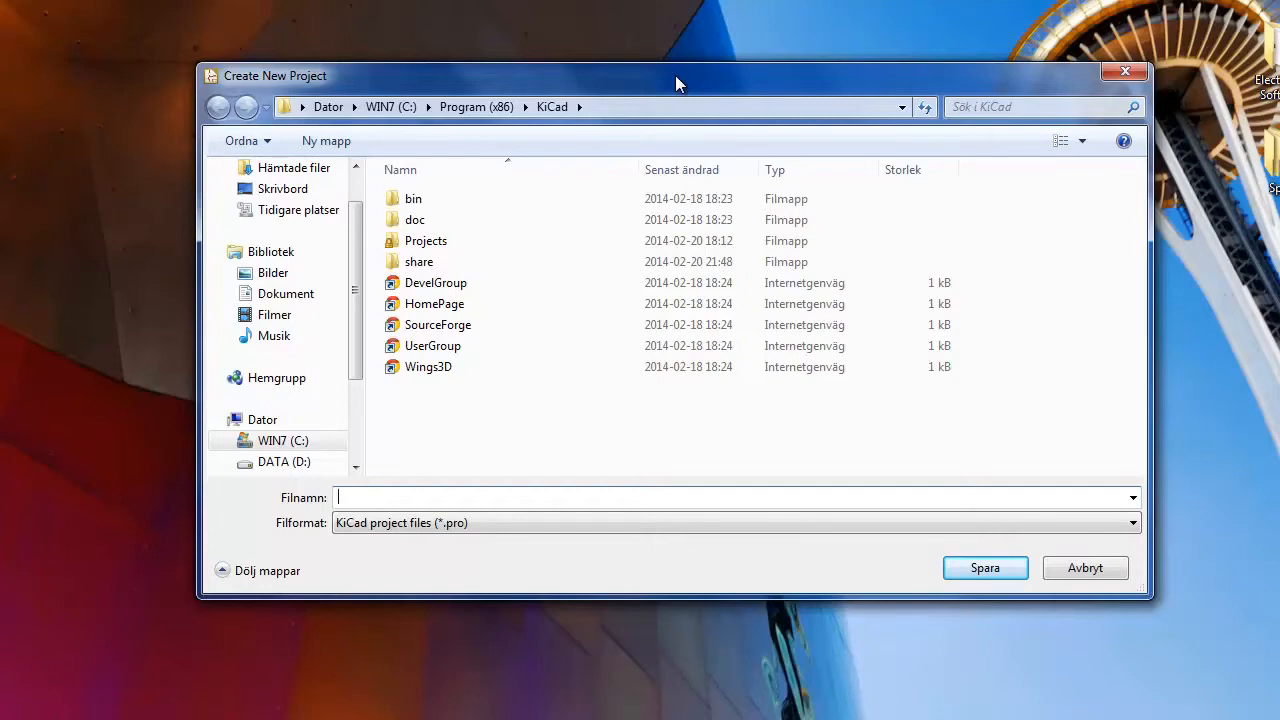
pyautogui.click(284, 190)
pyautogui.scroll(1, 354, 277)
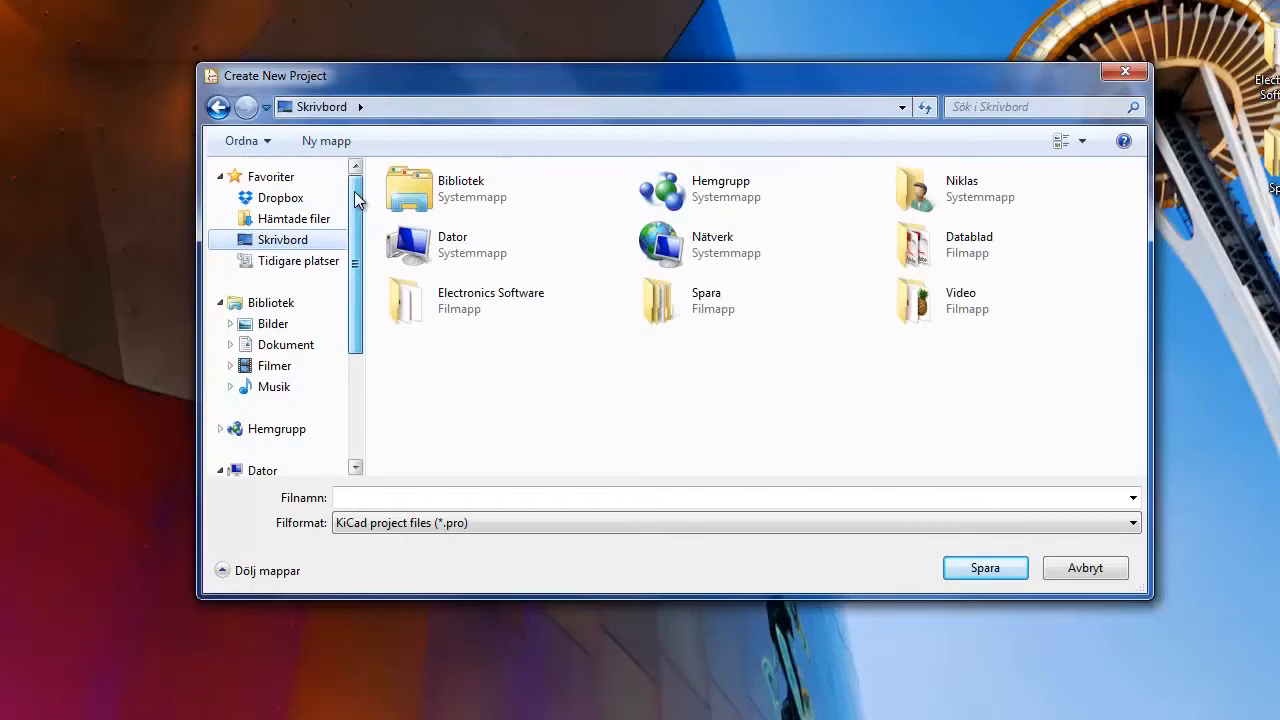
pyautogui.click(279, 200)
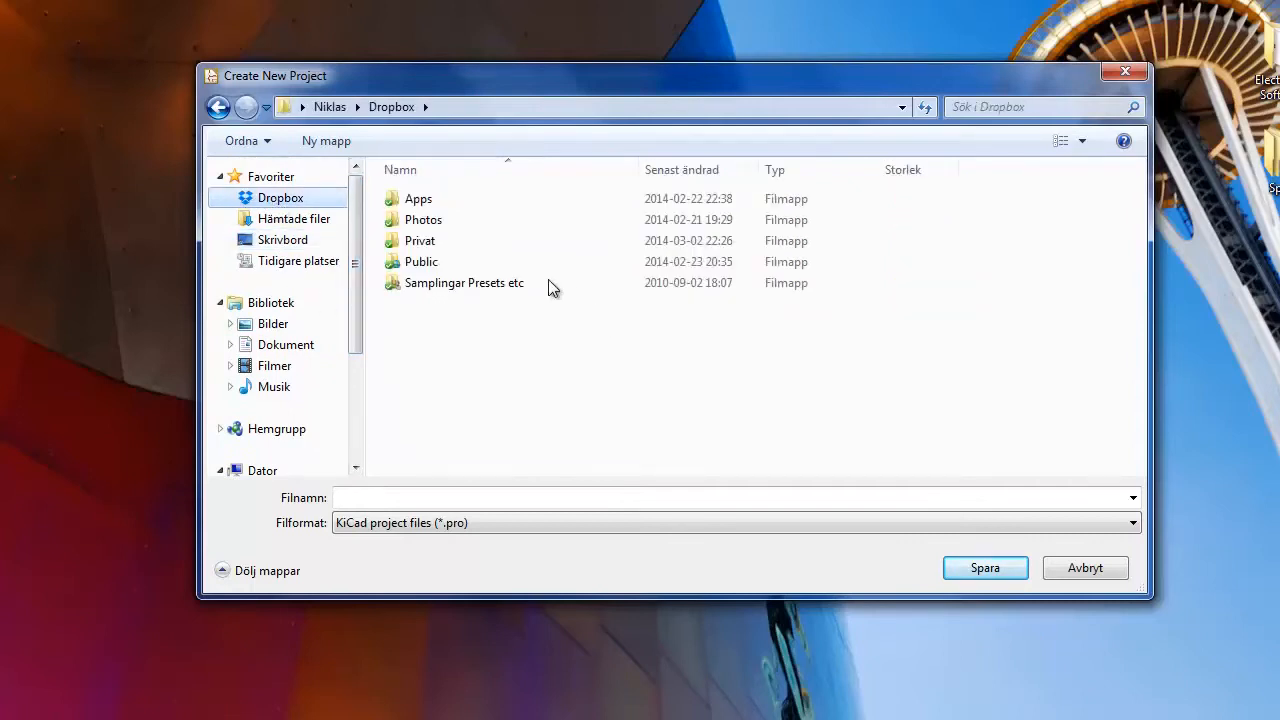
pyautogui.doubleClick(440, 243)
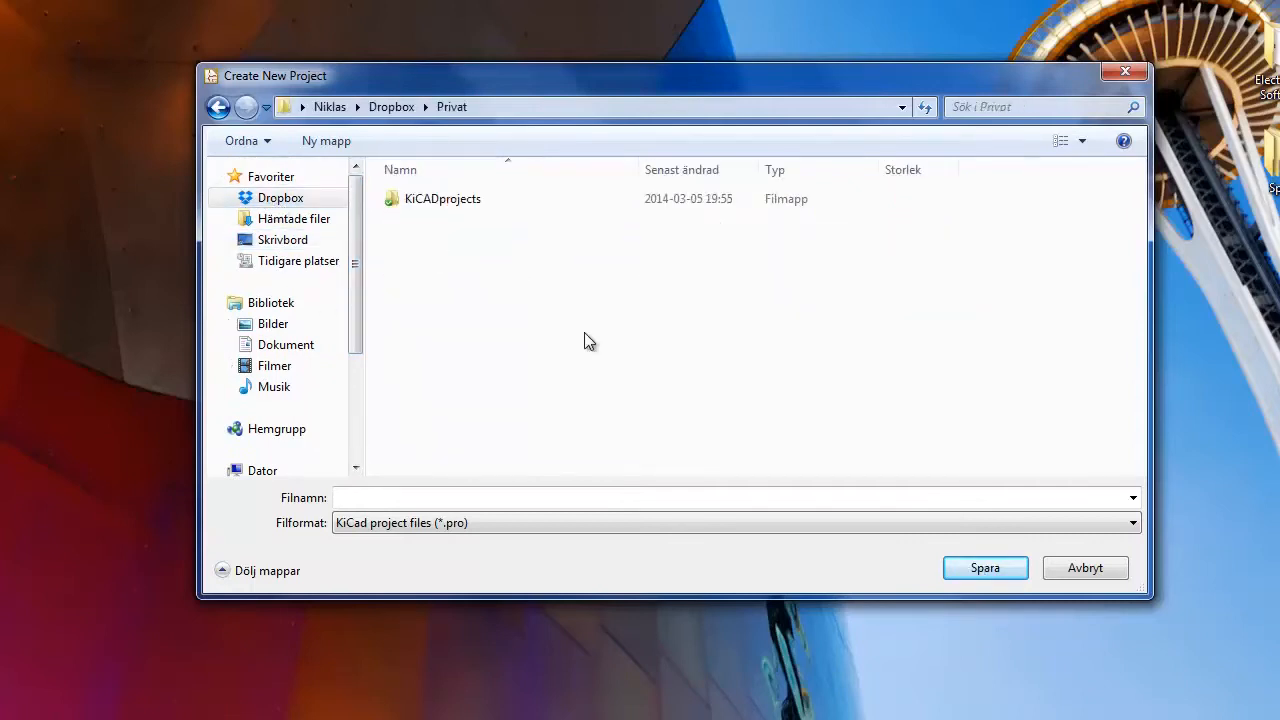
pyautogui.doubleClick(444, 202)
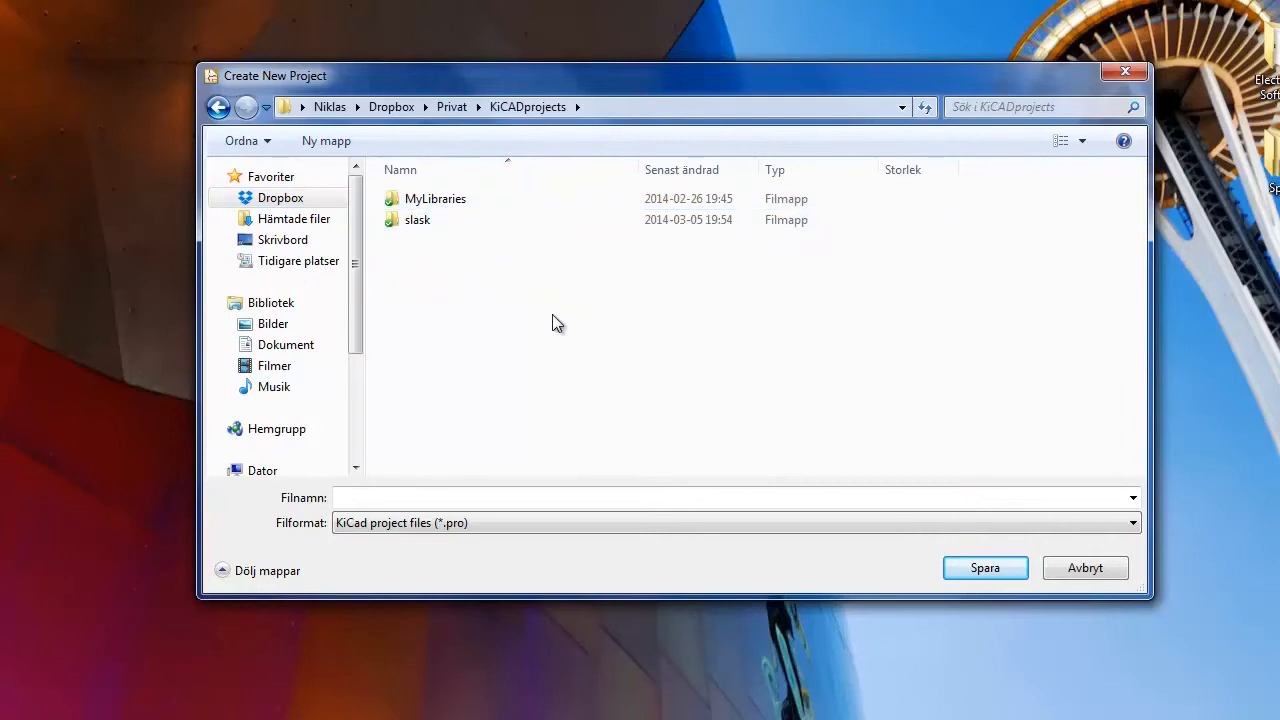
# - Create a new folder named switch inside KiCADprojects
pyautogui.rightClick(446, 273)
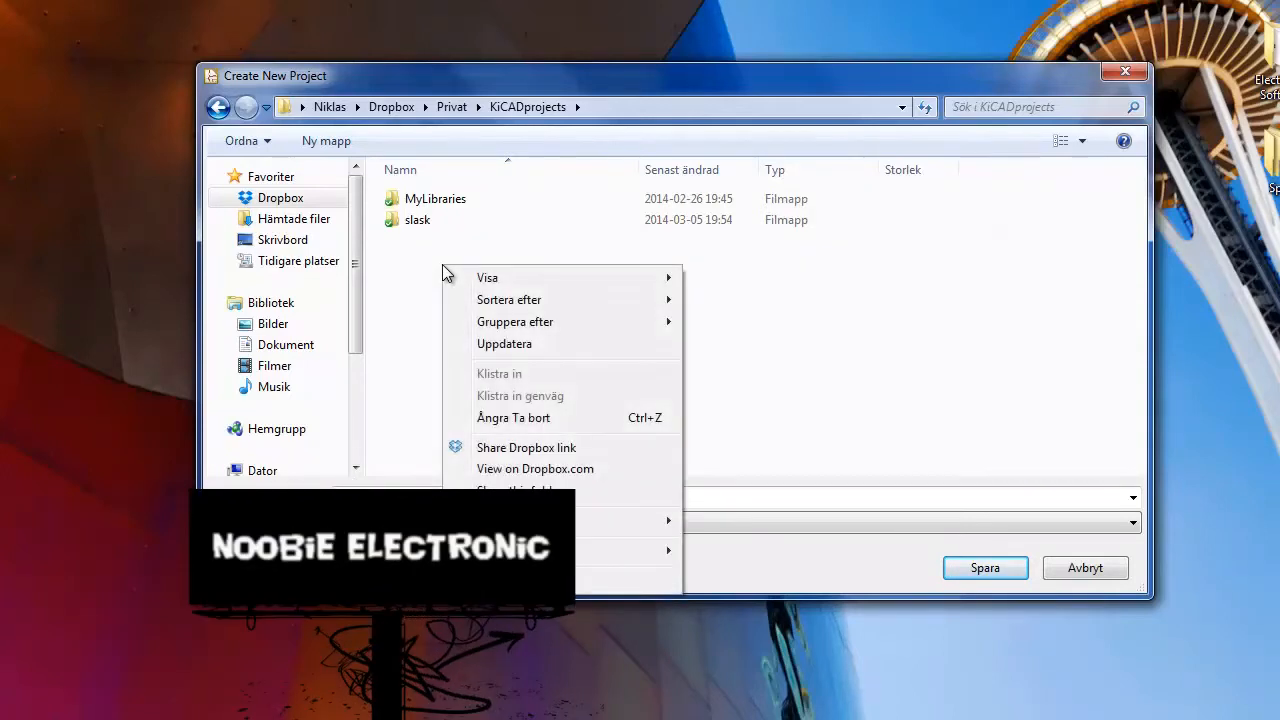
pyautogui.moveTo(566, 551)
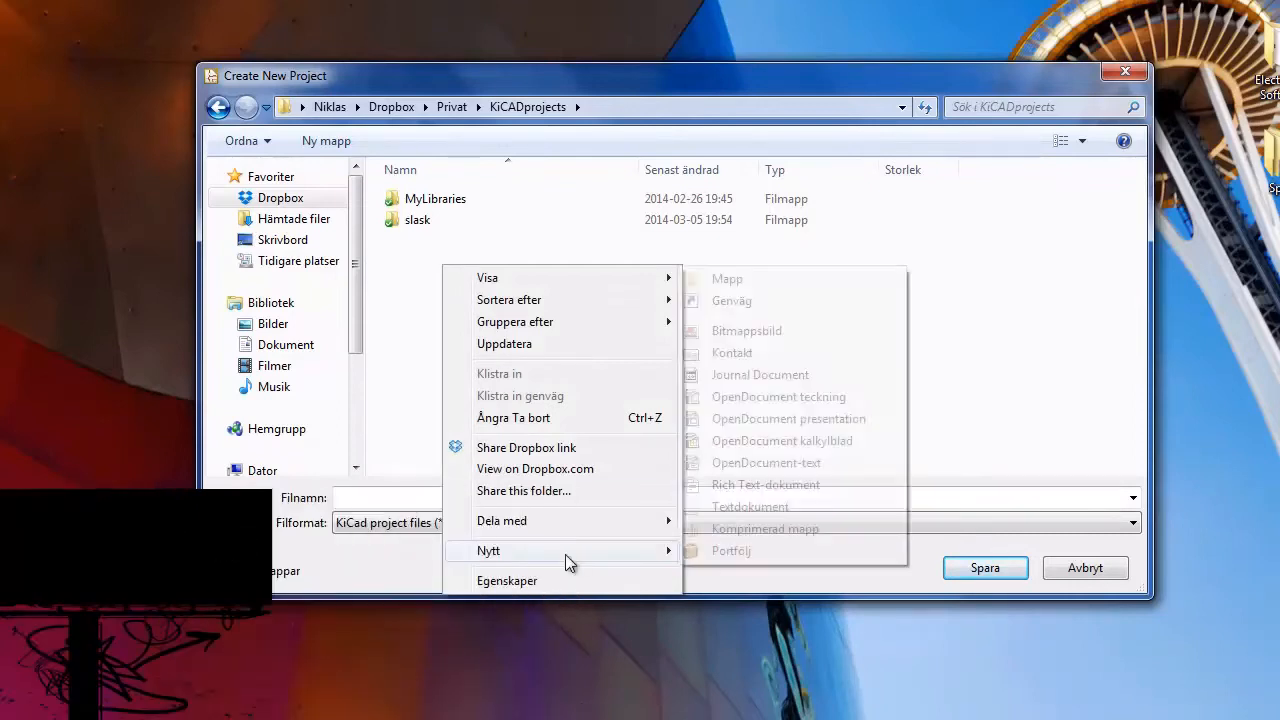
pyautogui.click(745, 280)
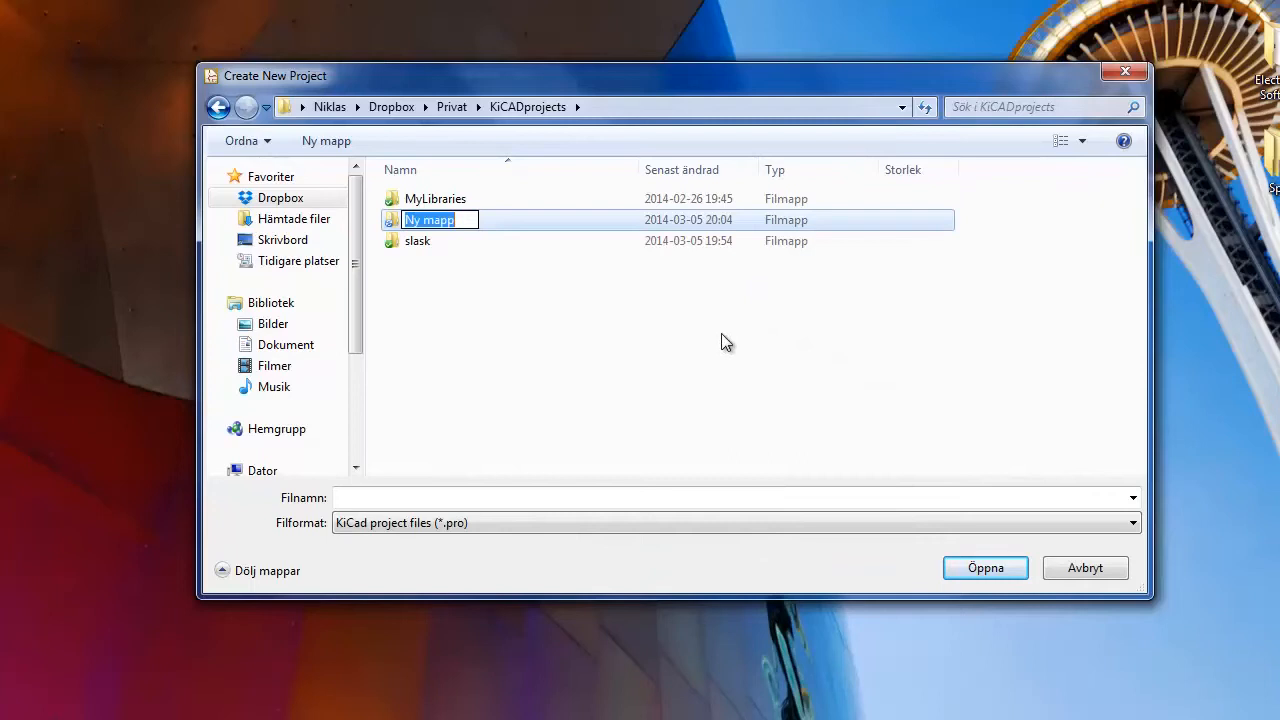
pyautogui.write('switch')
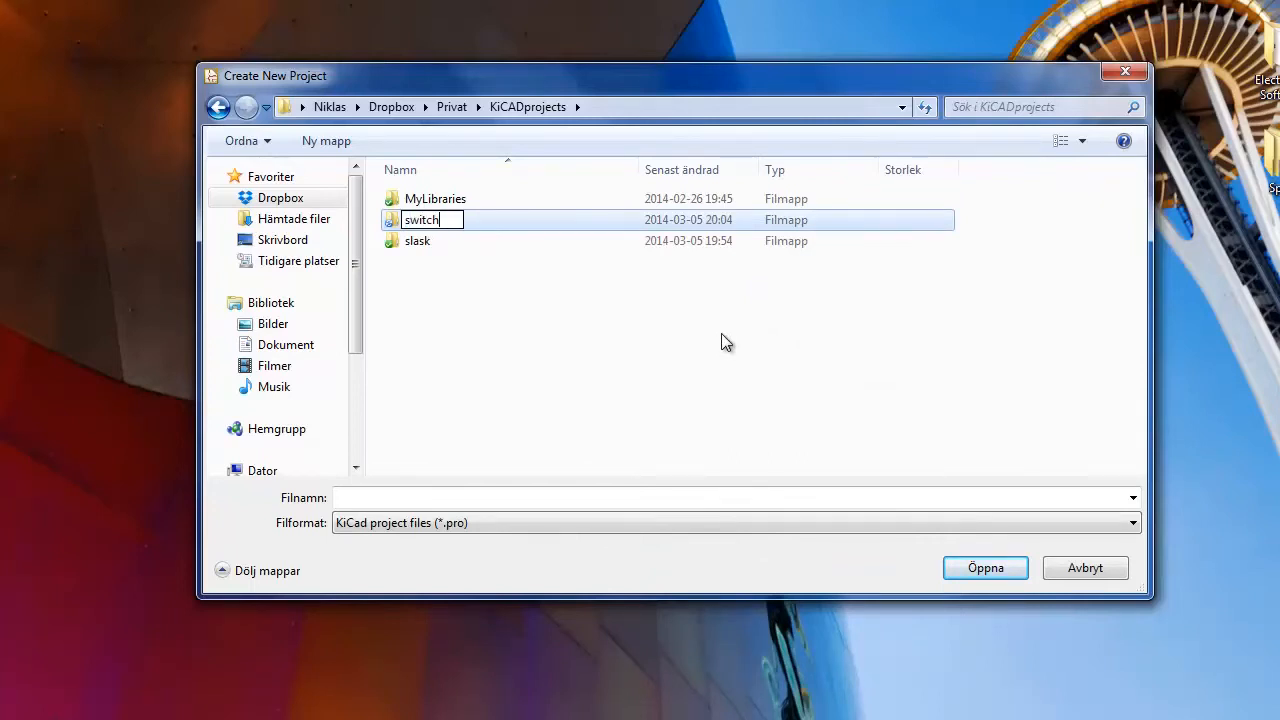
pyautogui.press('Return')
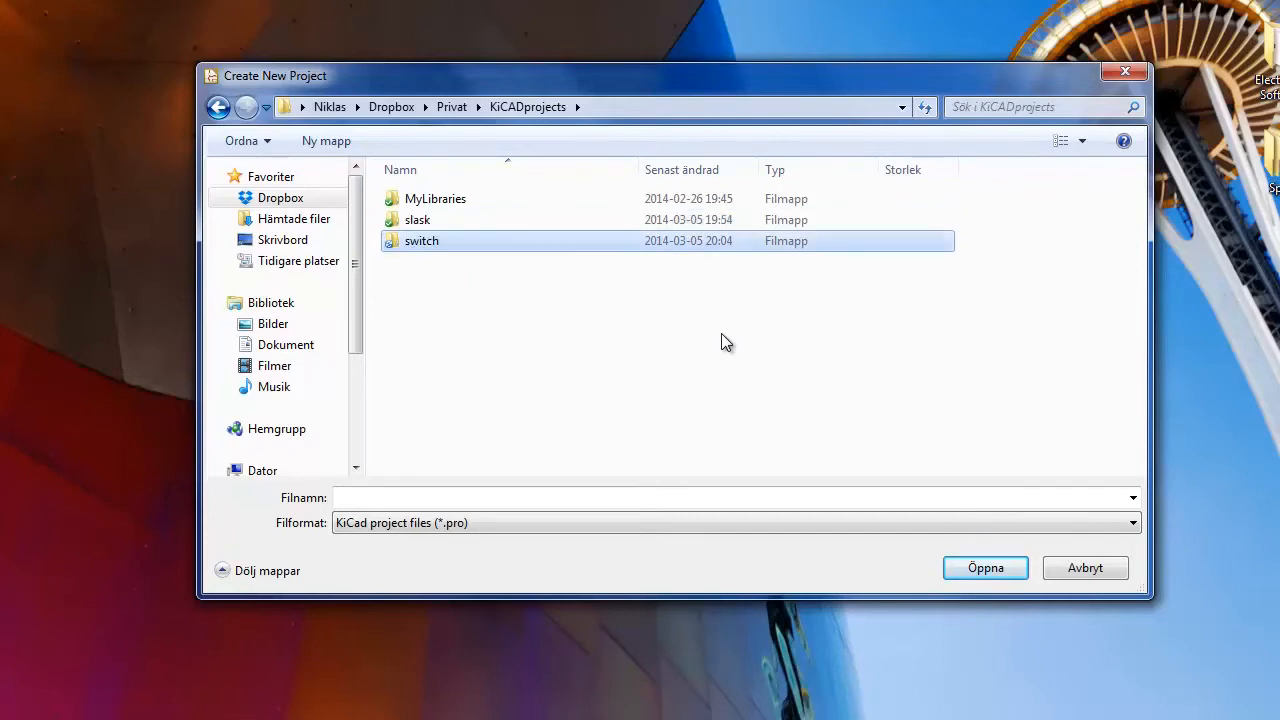
# - Save the new project as switch inside the switch folder
pyautogui.doubleClick(432, 248)
pyautogui.click(360, 497)
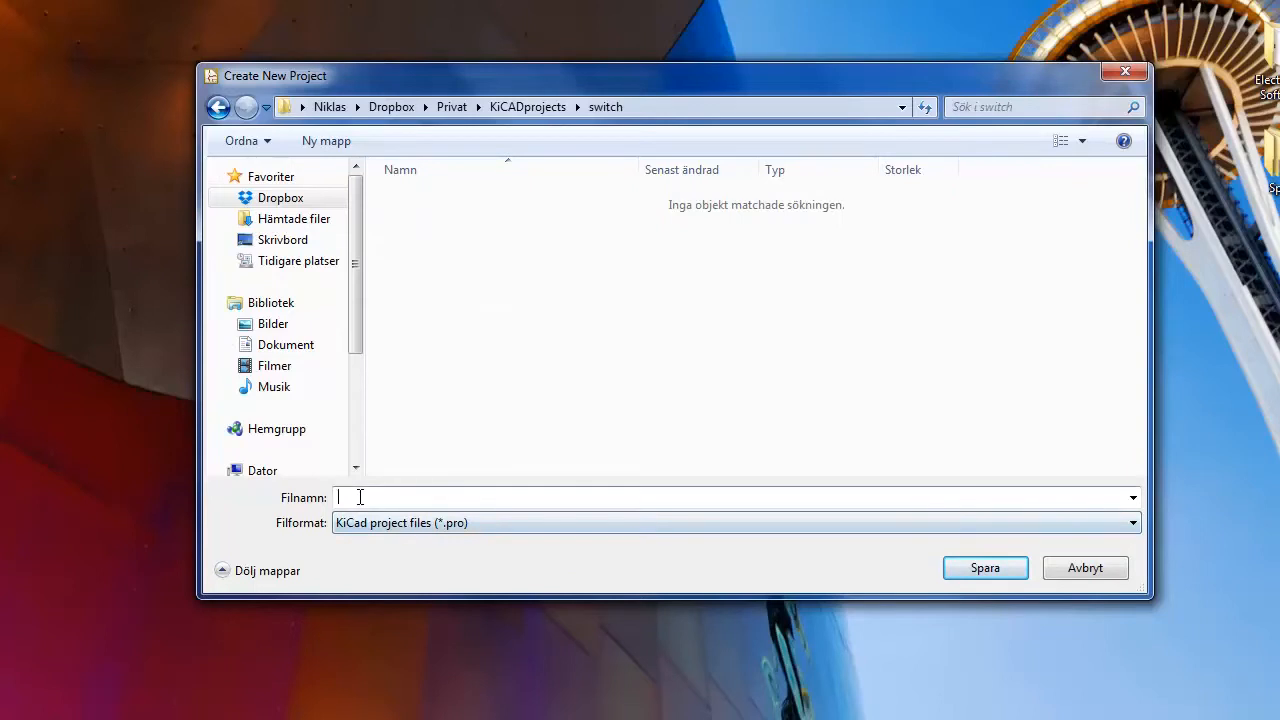
pyautogui.write('switch')
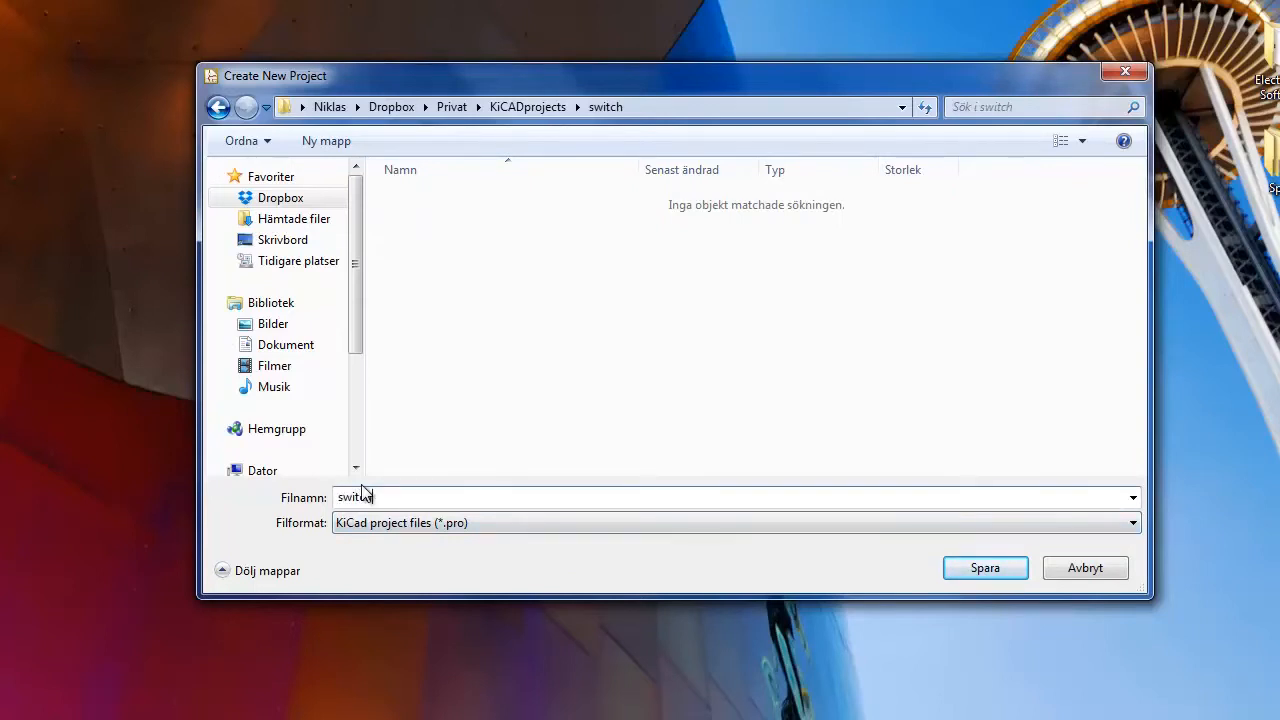
pyautogui.click(975, 565)
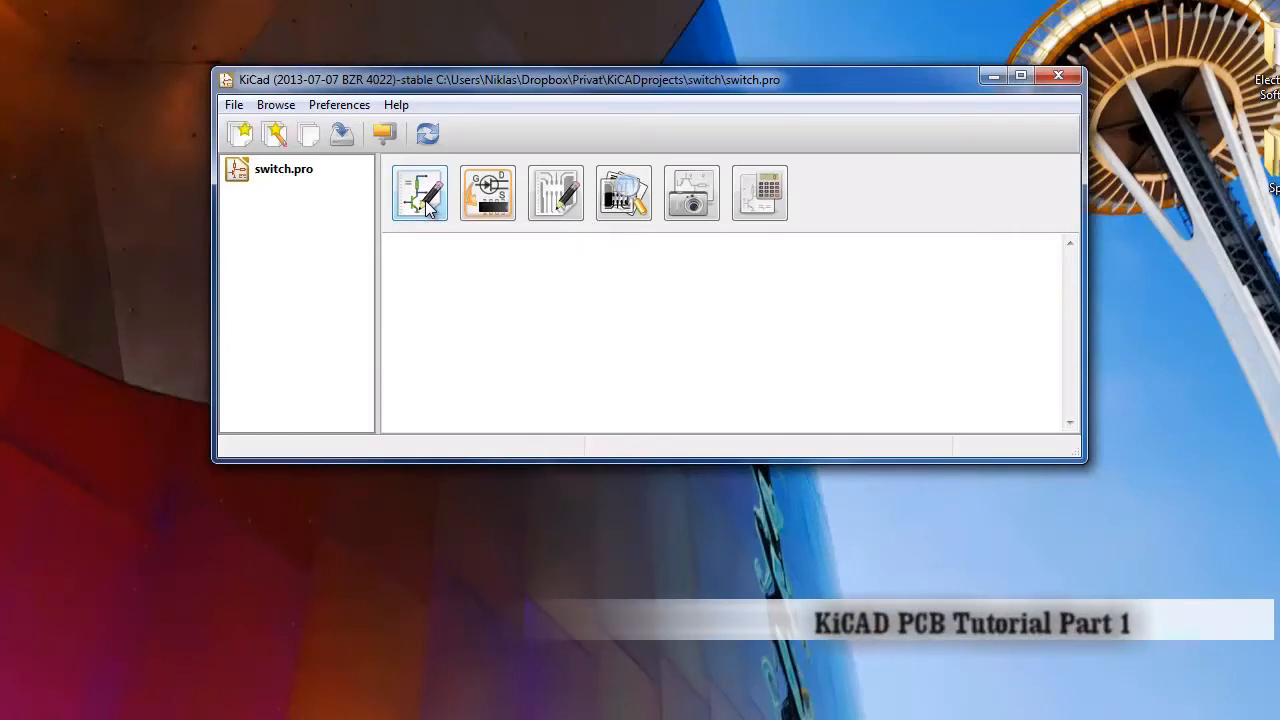
# - Open the project's schematic editor, dismiss the missing-file notice, and save the whole schematic project
pyautogui.click(427, 202)
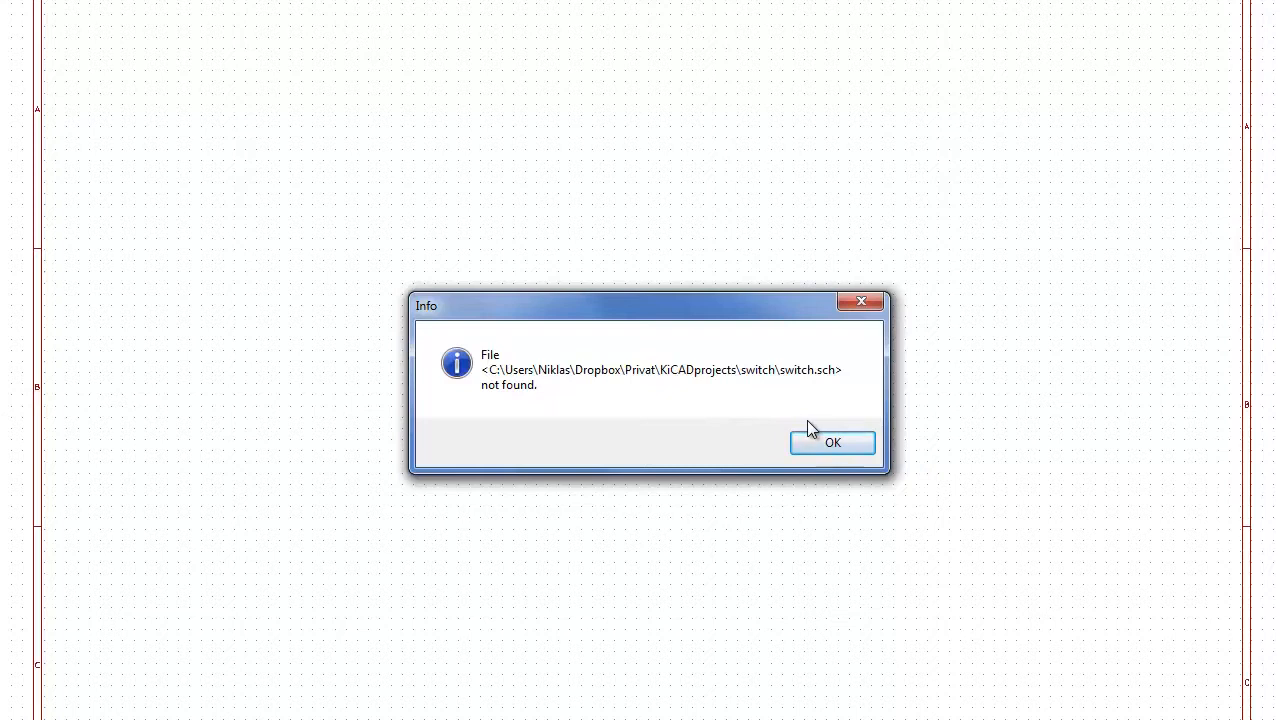
pyautogui.click(833, 447)
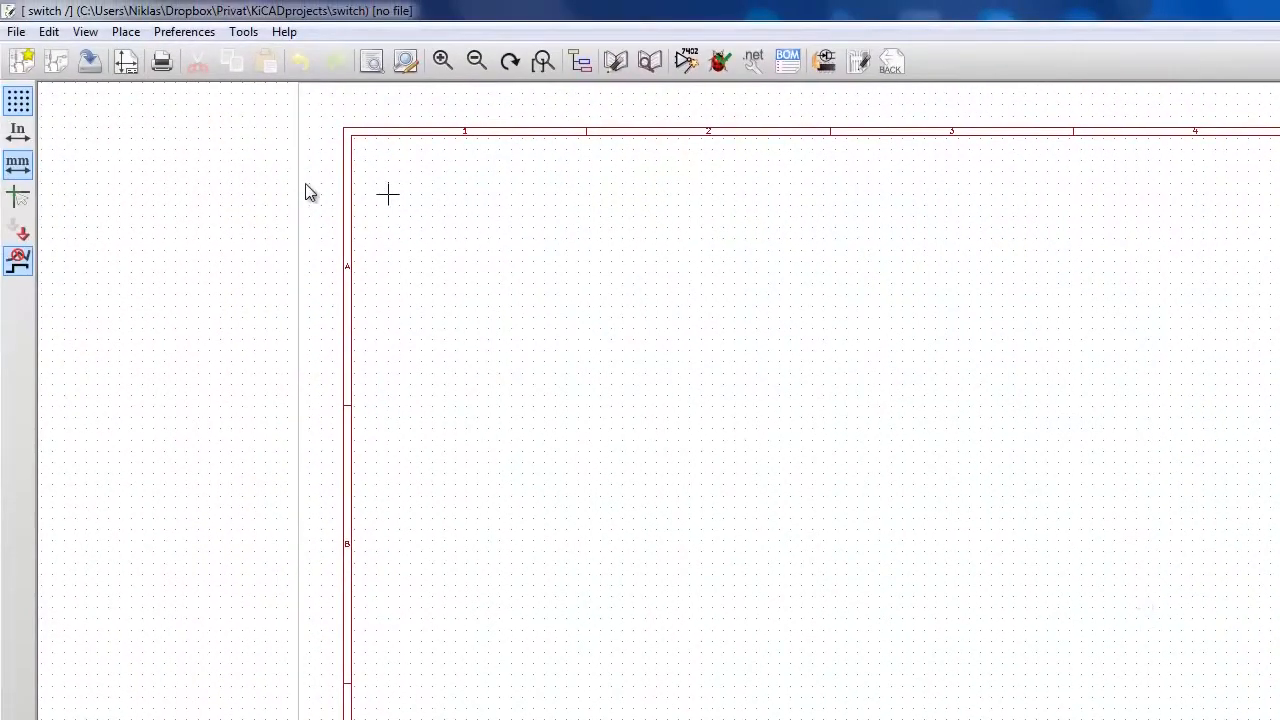
pyautogui.click(16, 32)
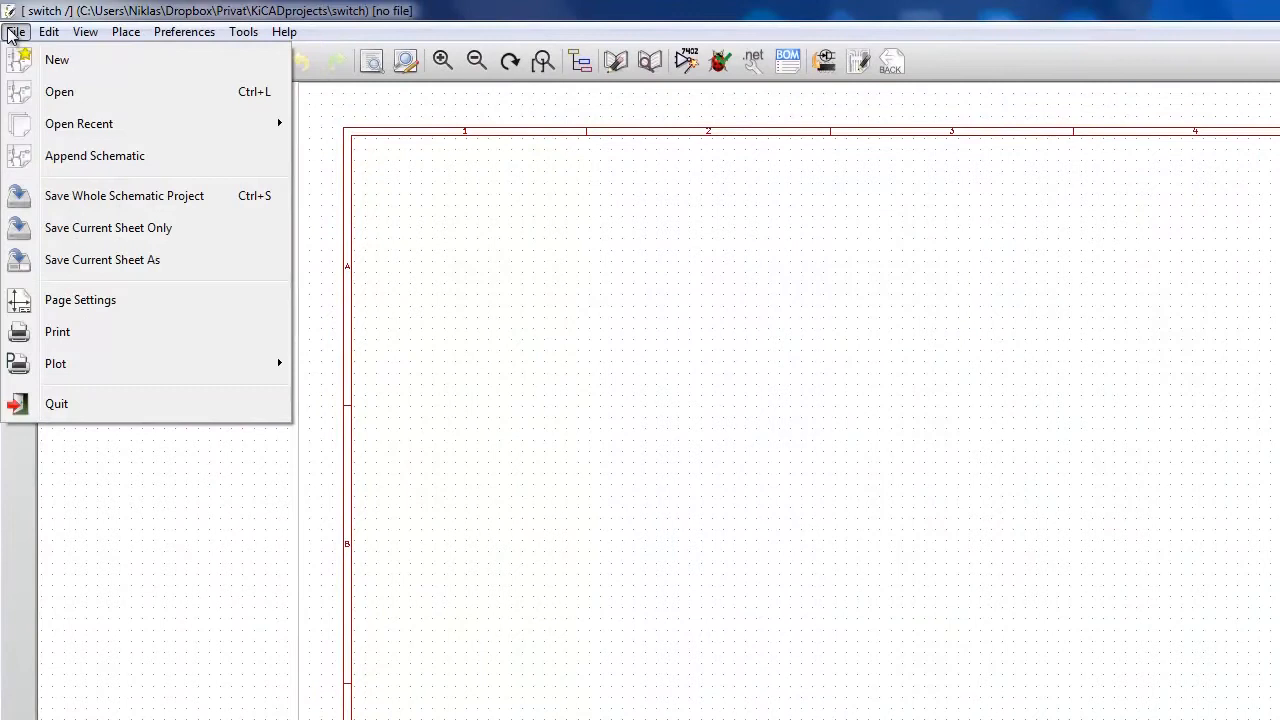
pyautogui.click(116, 200)
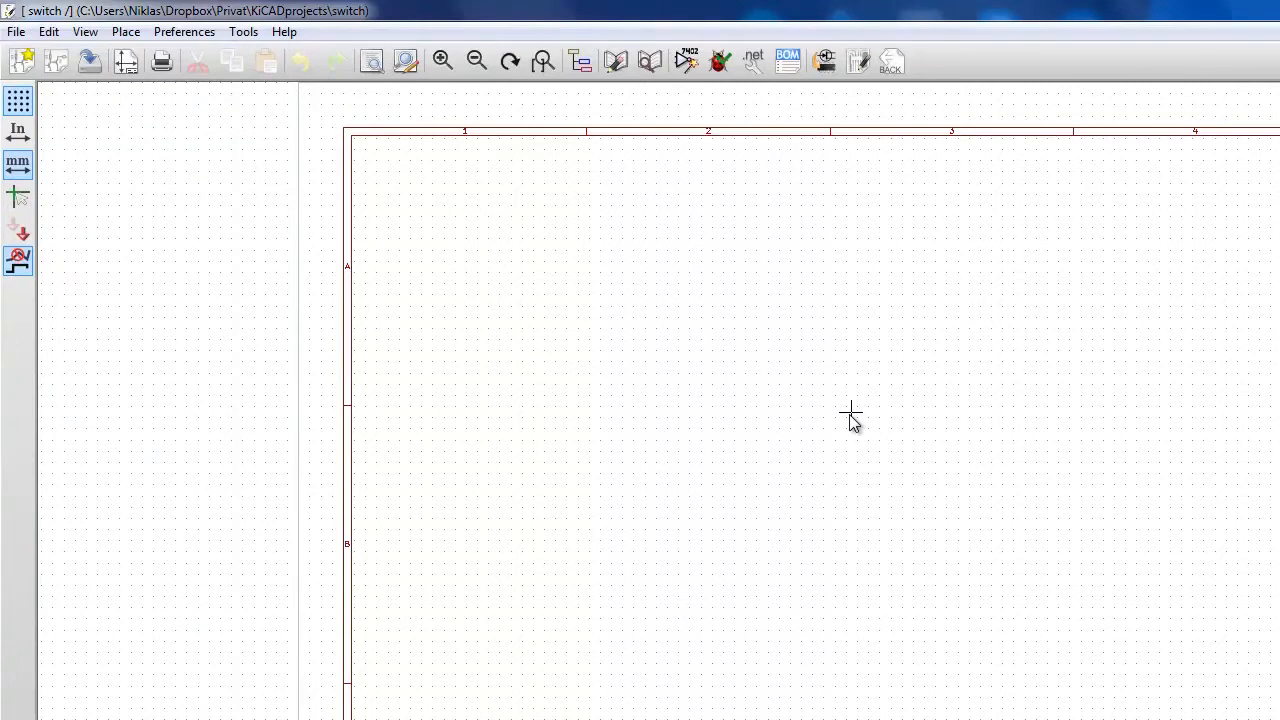
# - Examine the blank schematic sheet as a whole and its title block up close
pyautogui.scroll(-6, 988, 522)
pyautogui.scroll(5, 984, 564)
pyautogui.scroll(2, 950, 550)
pyautogui.scroll(-3, 714, 474)
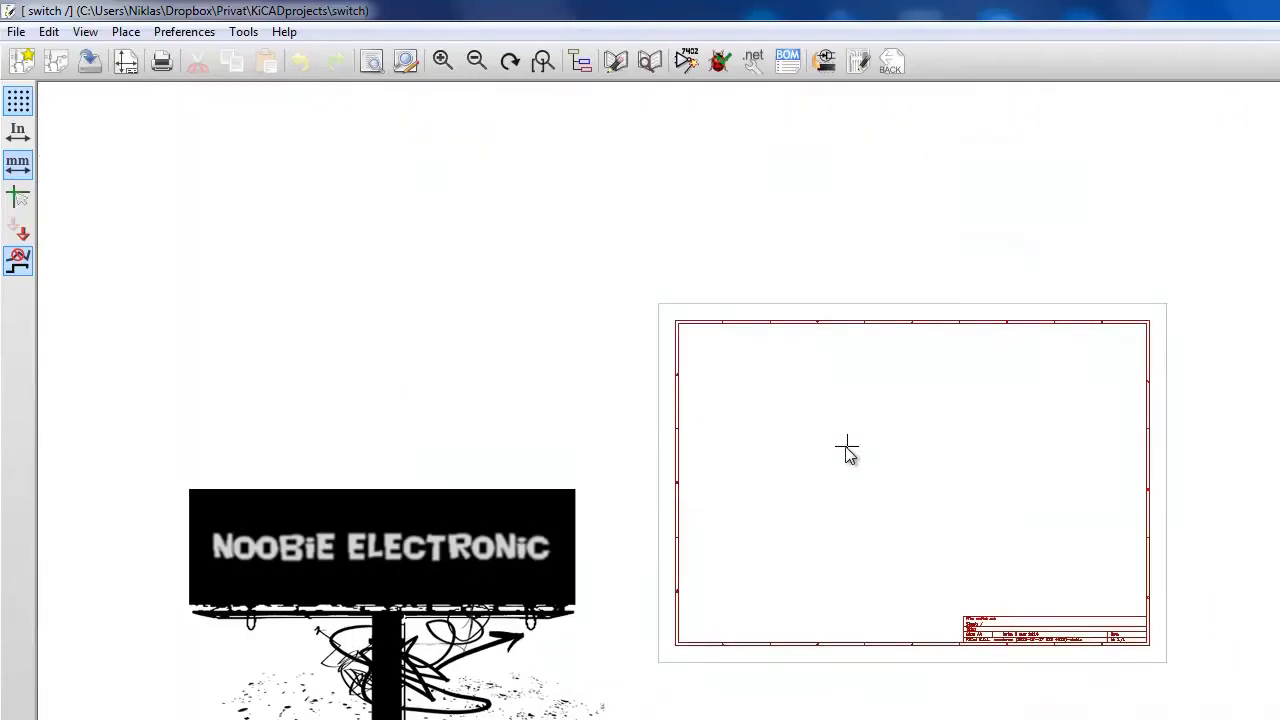
pyautogui.scroll(2, 849, 451)
pyautogui.scroll(-1, 966, 557)
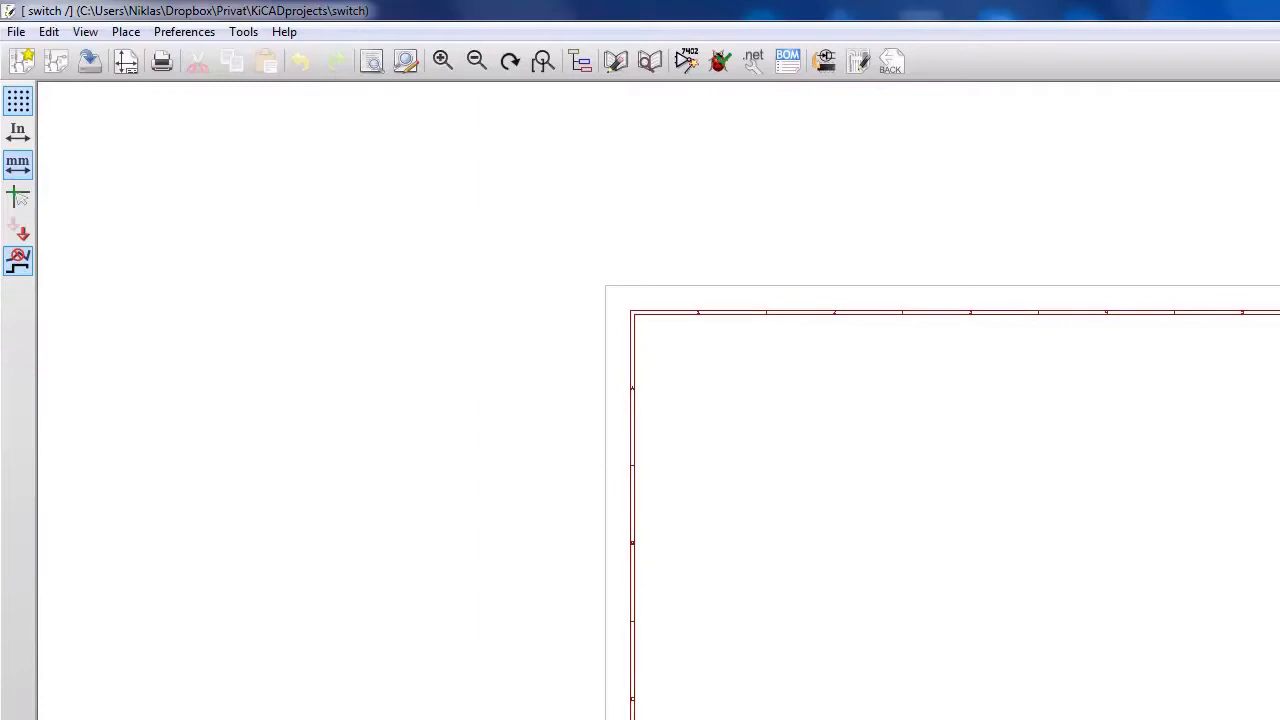
pyautogui.scroll(5, 951, 543)
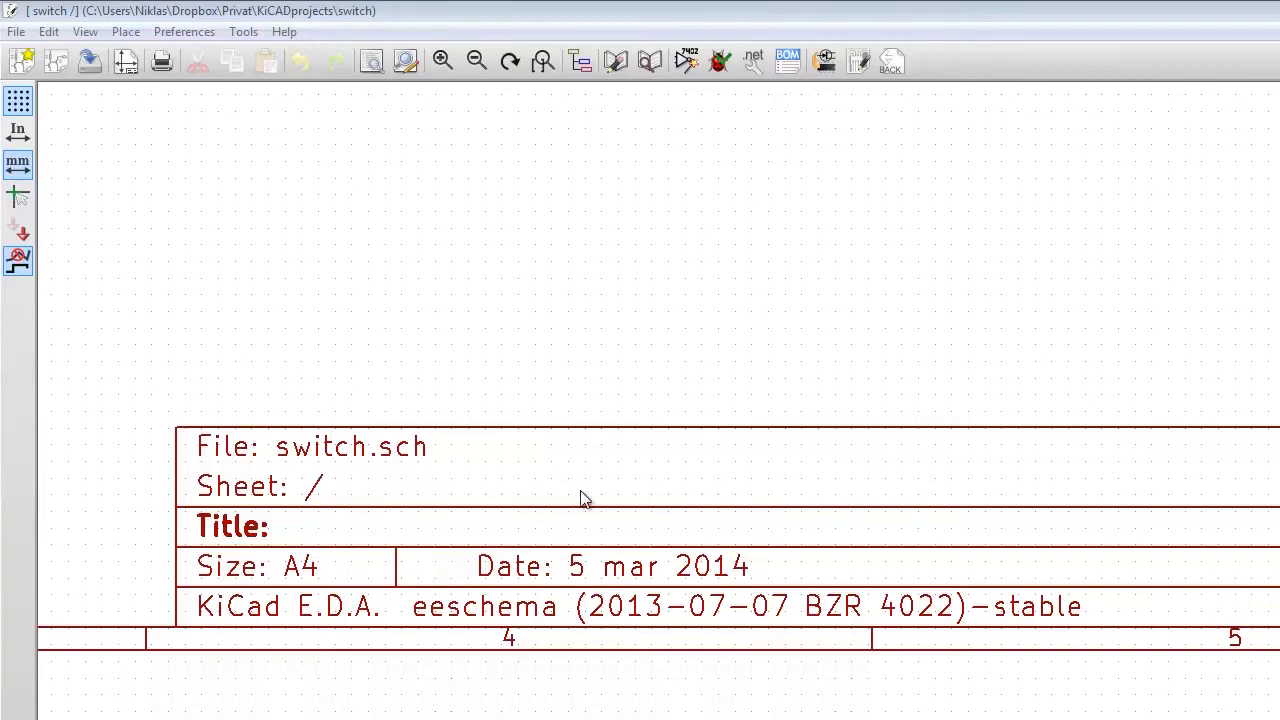
# - In the page settings, choose paper size A4 210x297mm, set the revision to 0.1 and the title to "The switch thingy"
pyautogui.click(127, 63)
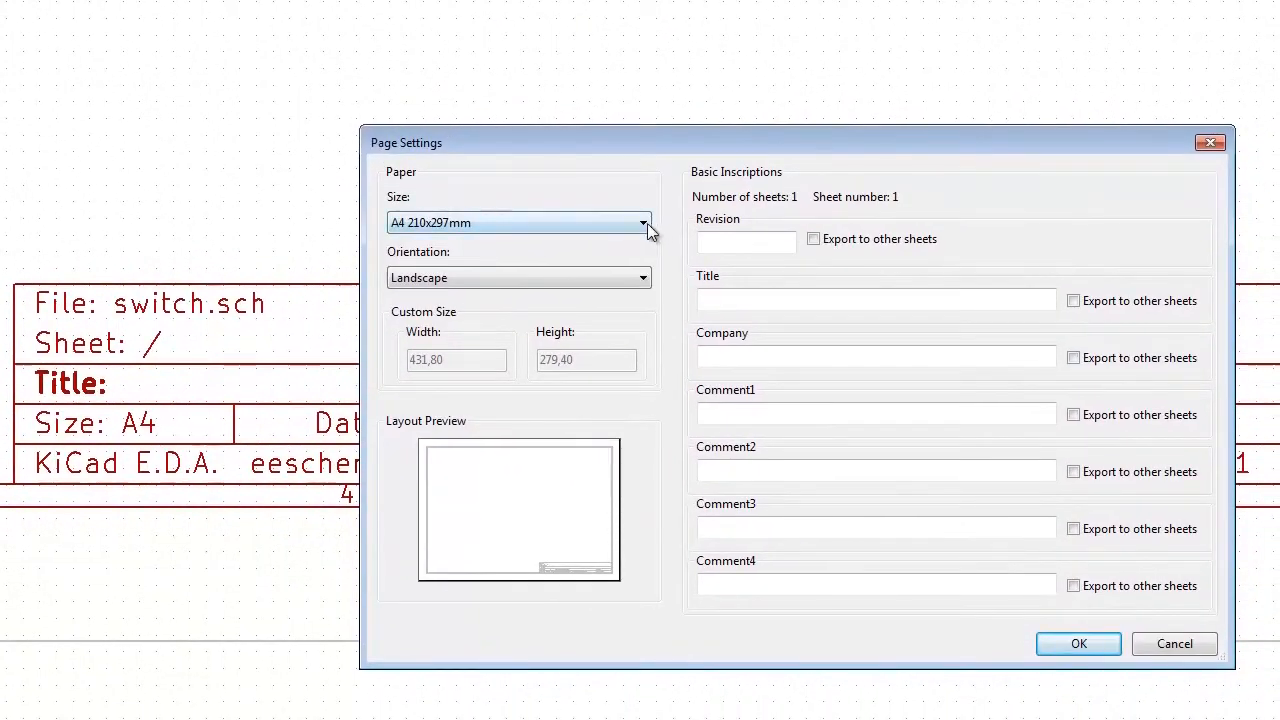
pyautogui.click(647, 226)
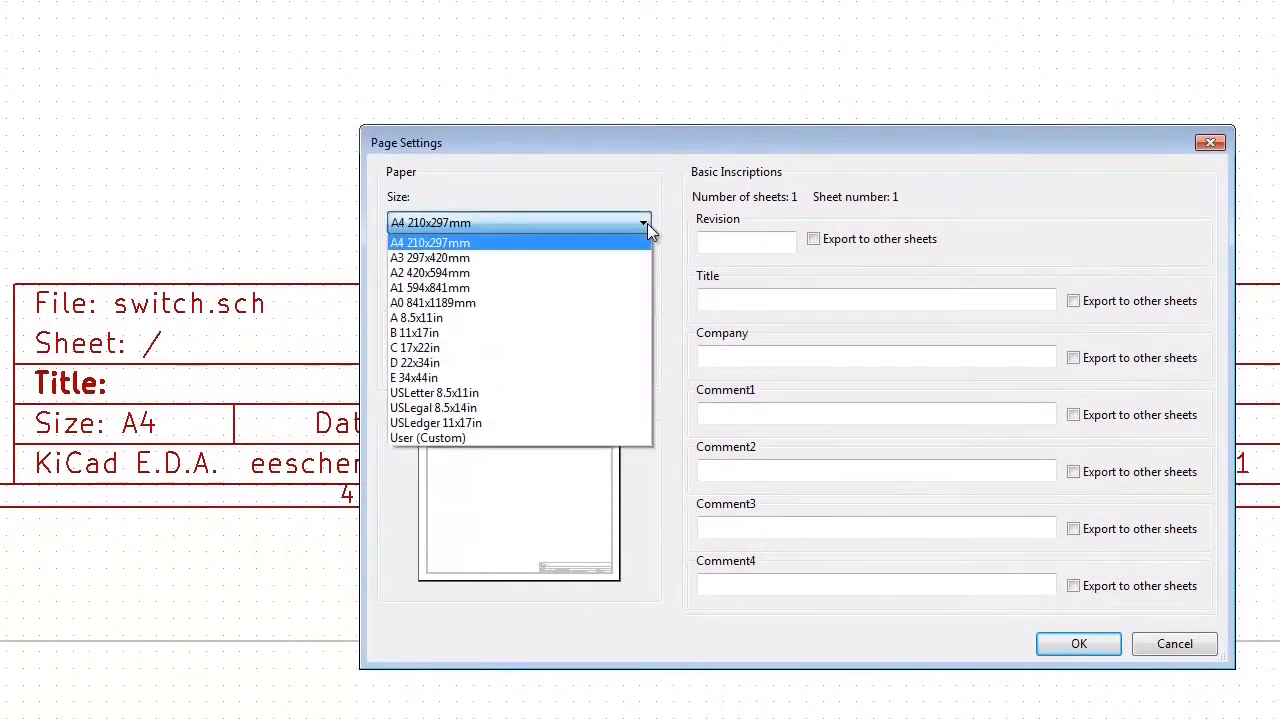
pyautogui.click(441, 245)
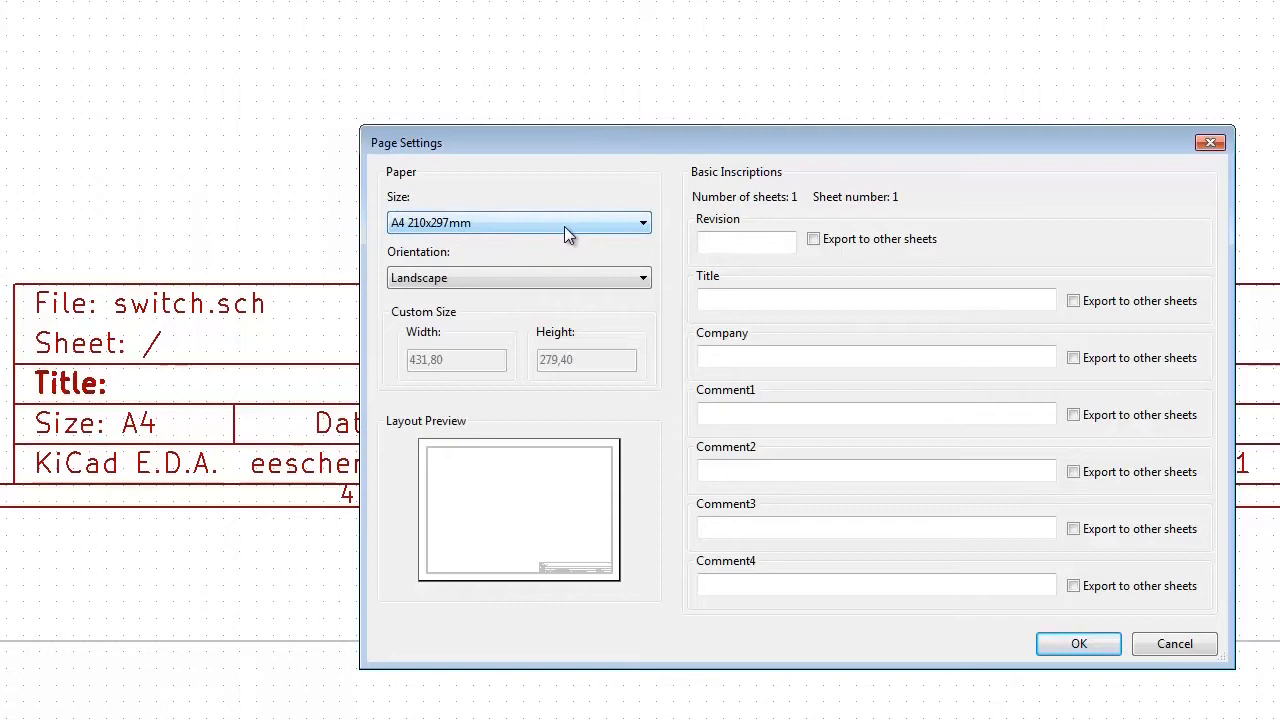
pyautogui.click(758, 249)
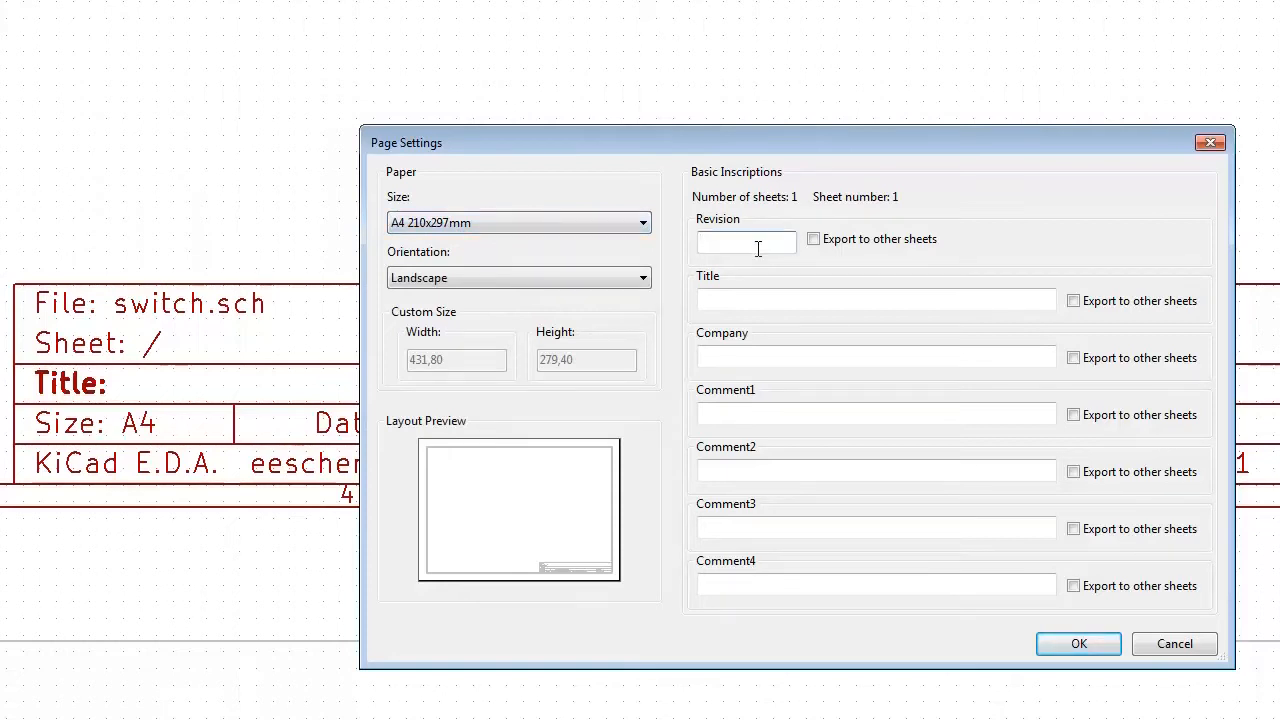
pyautogui.write('0.1')
pyautogui.click(764, 297)
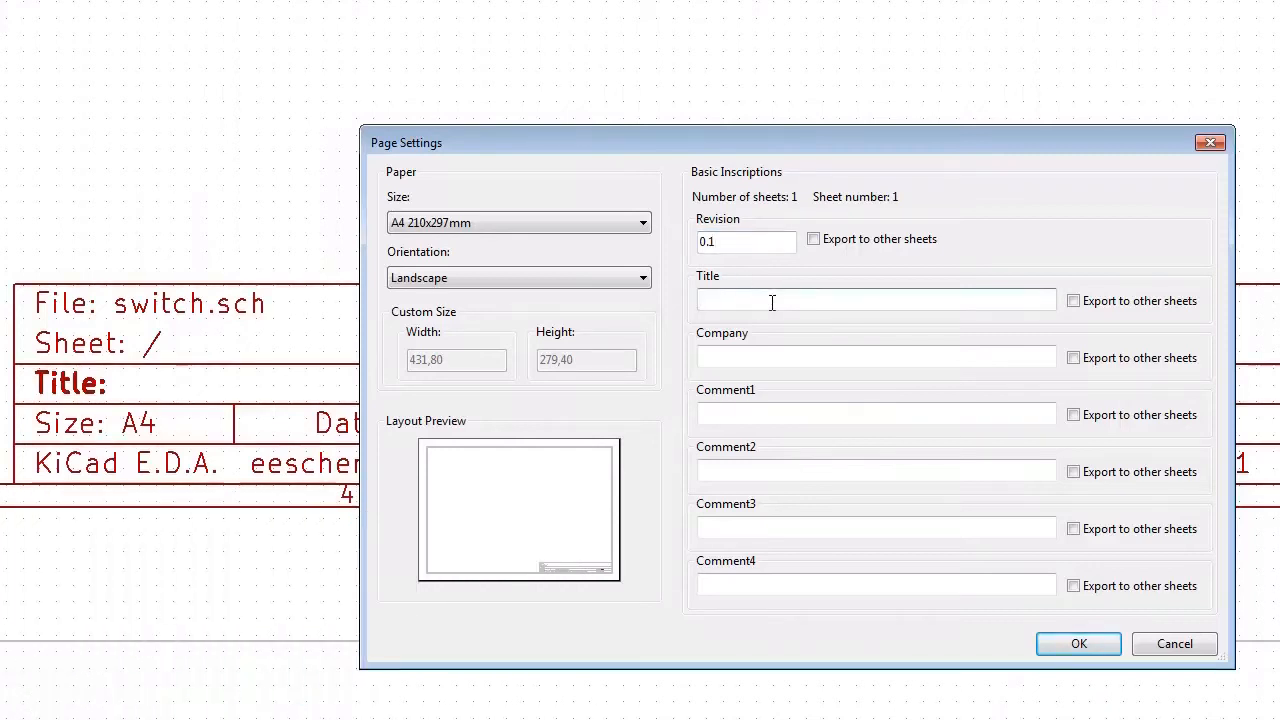
pyautogui.write('The switch thingy')
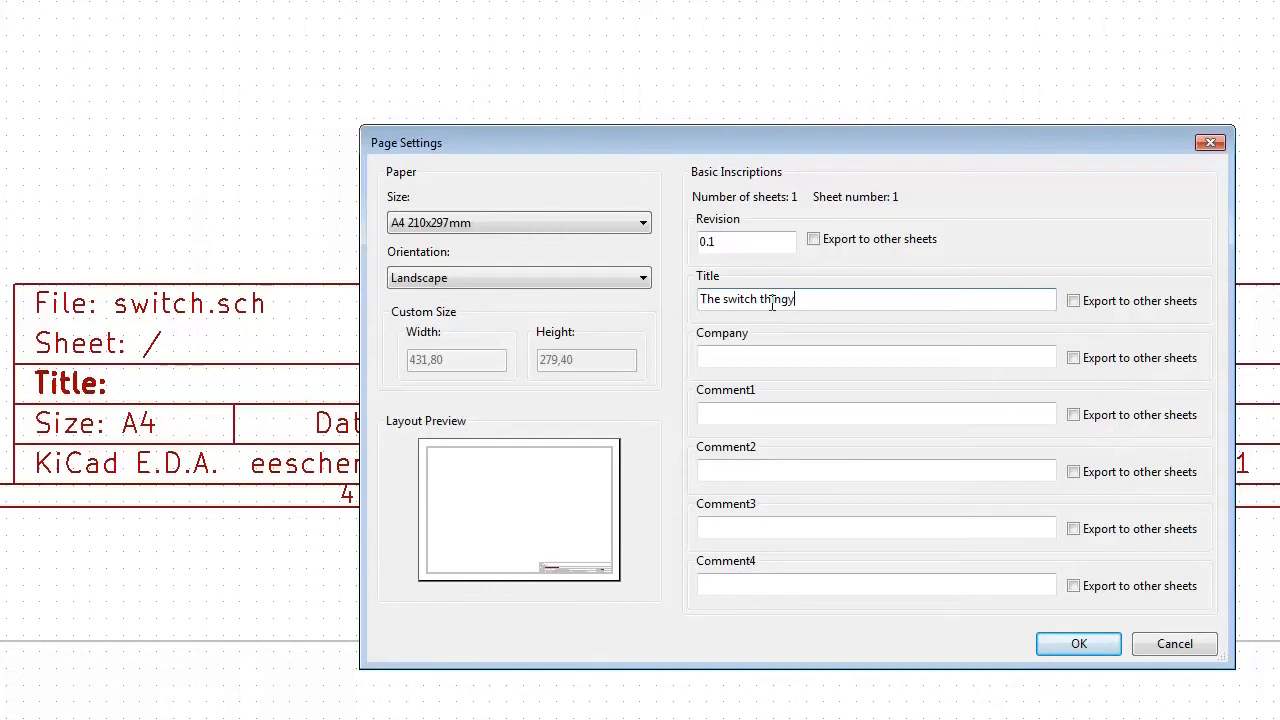
pyautogui.click(1086, 647)
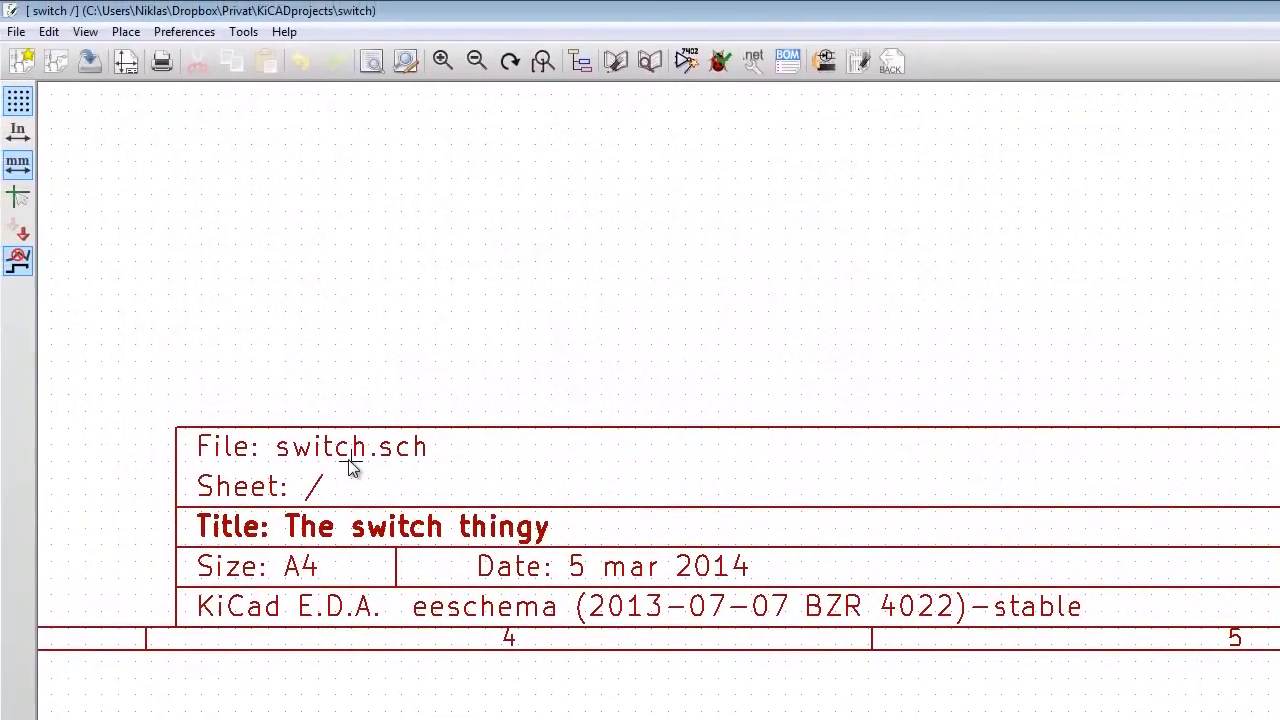
# - Set the company in the sheet's page settings to "My company ltd"
pyautogui.click(125, 62)
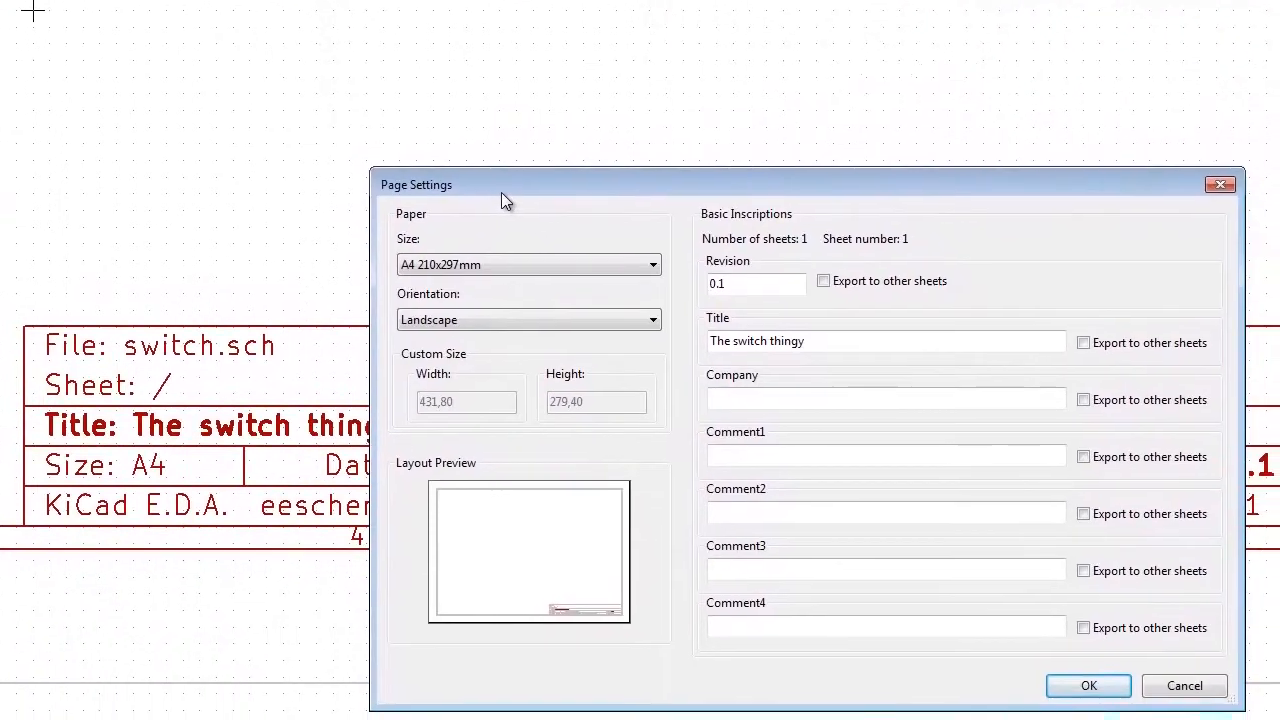
pyautogui.click(777, 400)
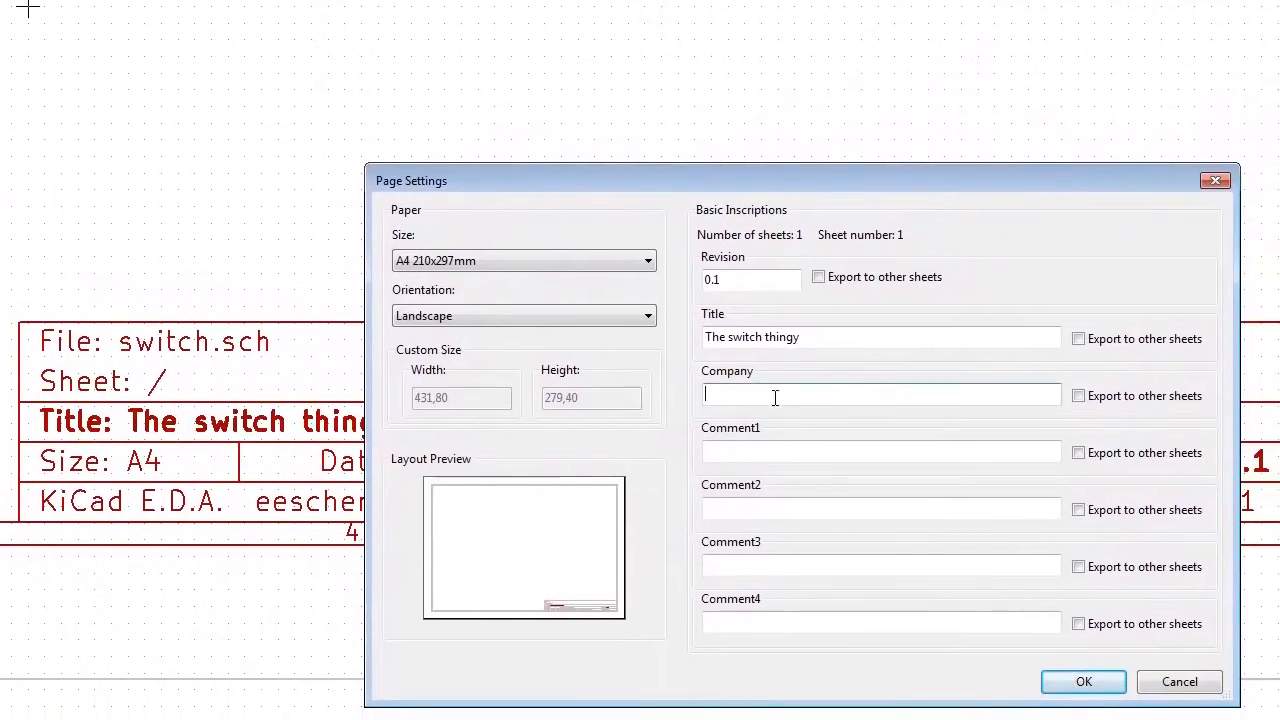
pyautogui.write('My c')
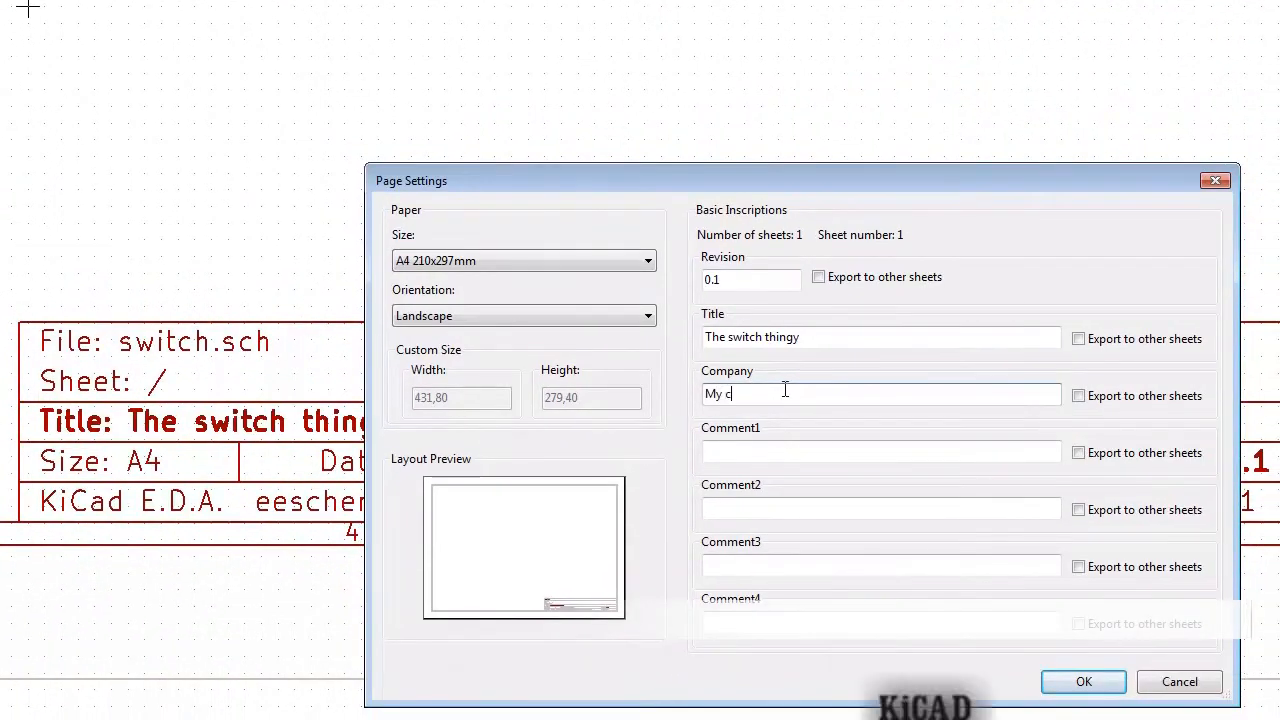
pyautogui.write('ompany')
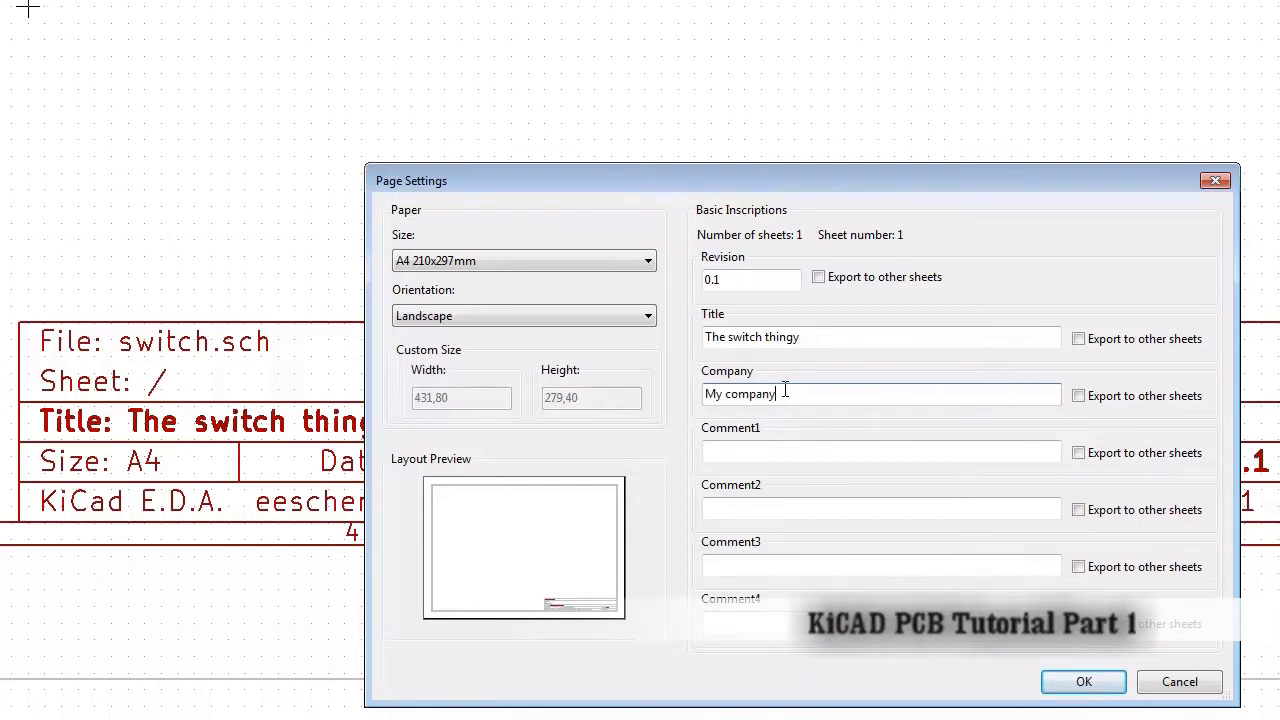
pyautogui.write(' ltd')
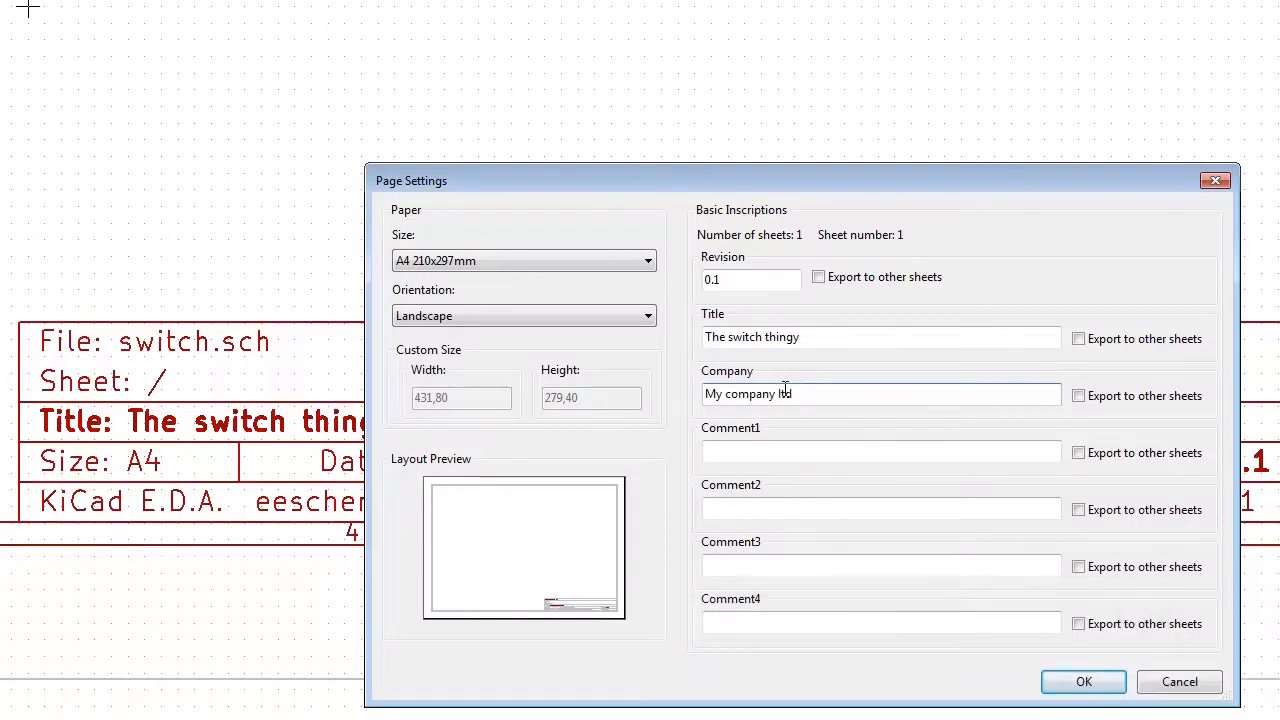
pyautogui.press('Return')
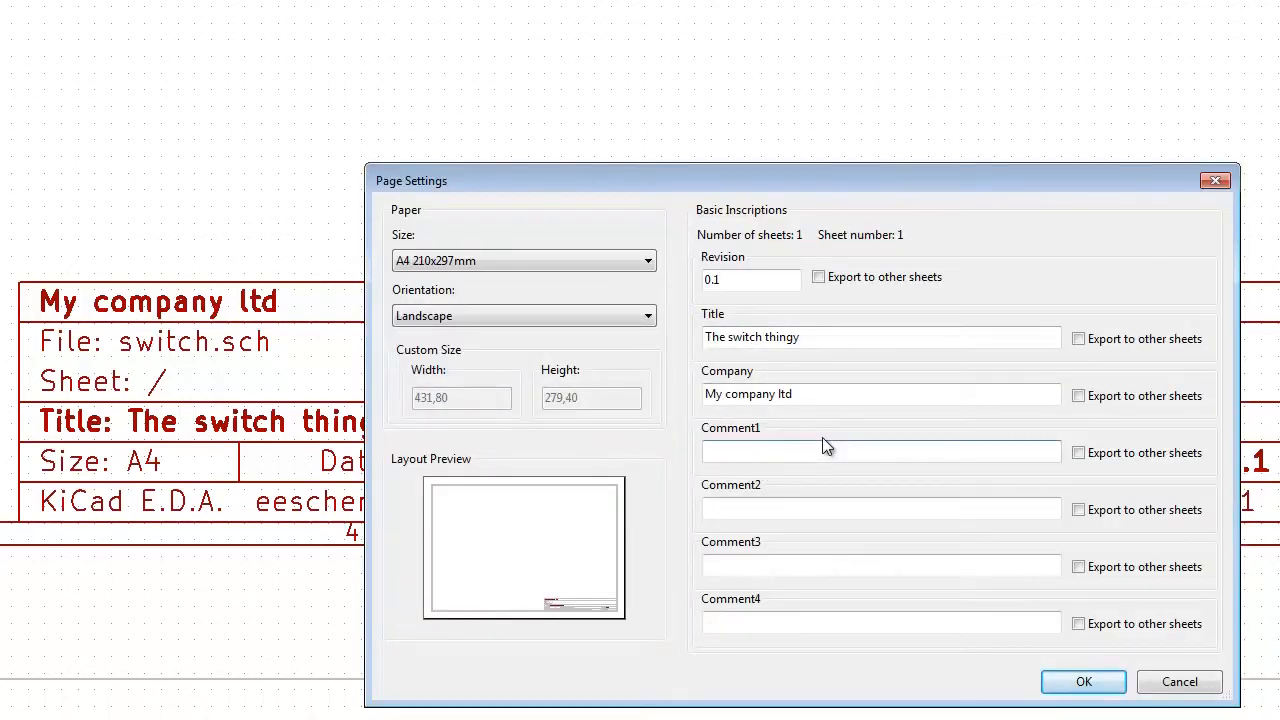
# - Enter the designer's full name as Comment1 in the page settings, apply them, and fit the schematic sheet on the screen
pyautogui.write('Niklas Wennerstrand')
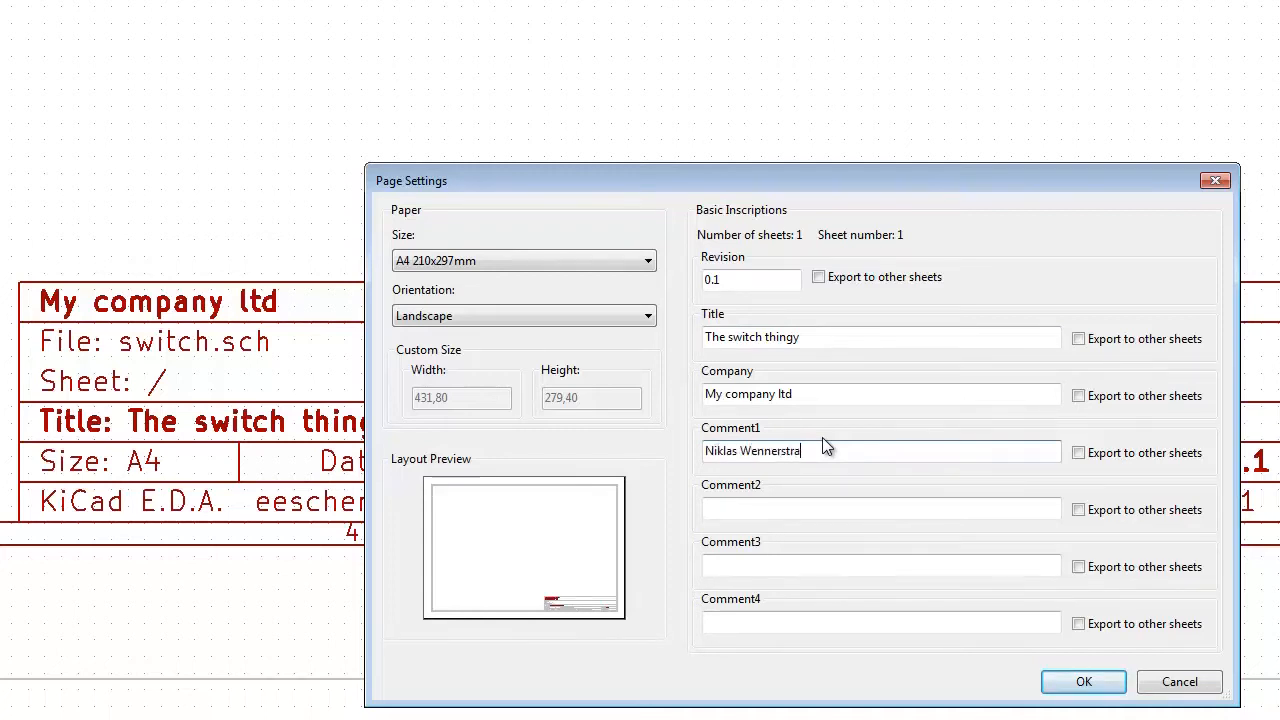
pyautogui.click(1084, 682)
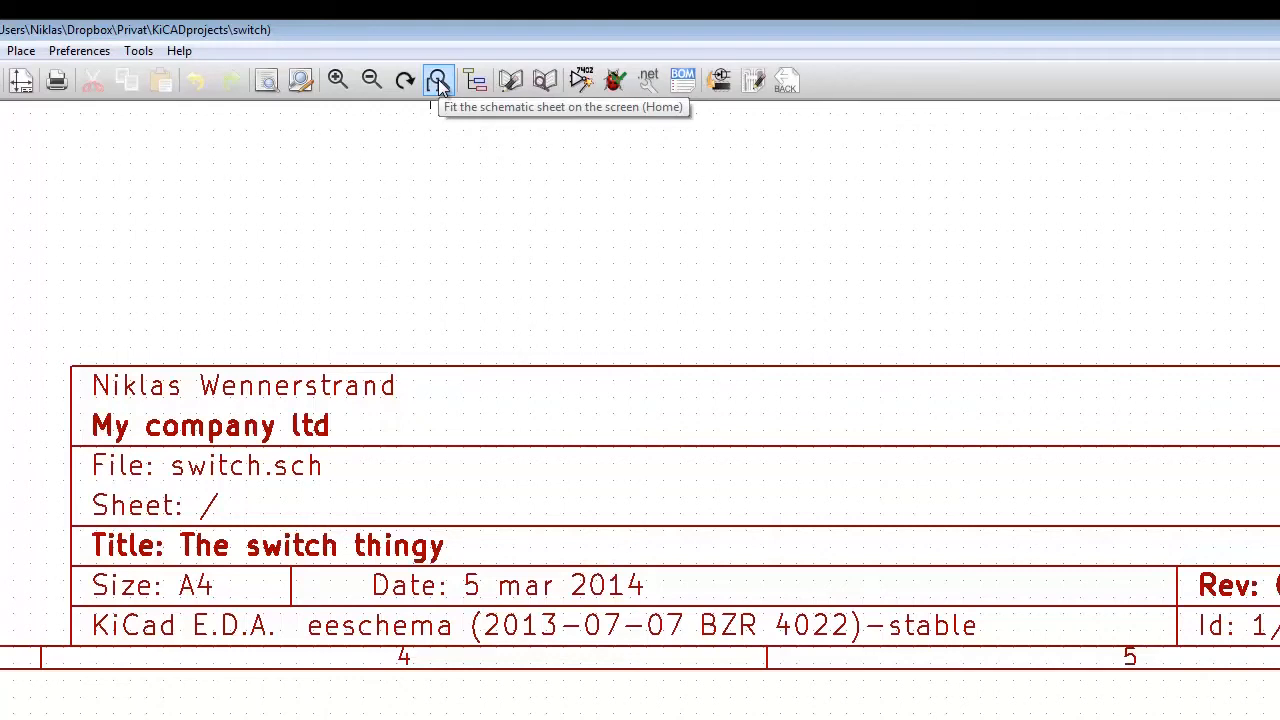
pyautogui.click(438, 84)
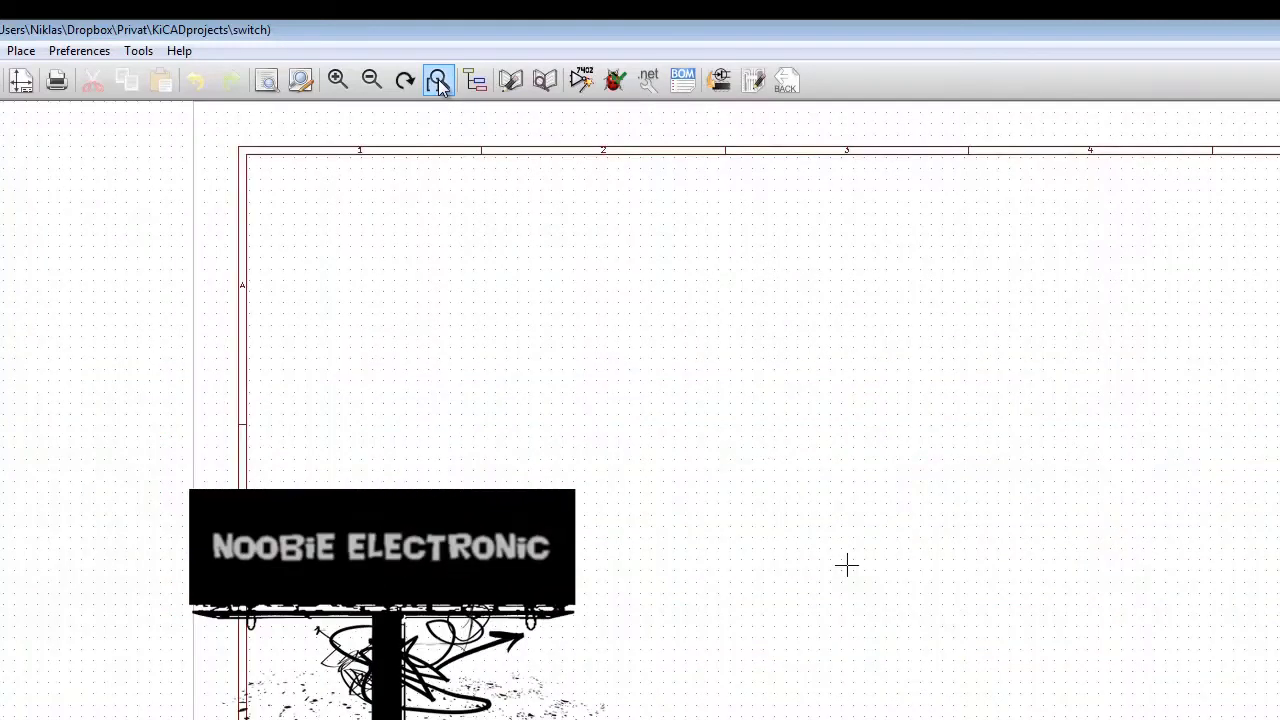
pyautogui.scroll(-5, 846, 565)
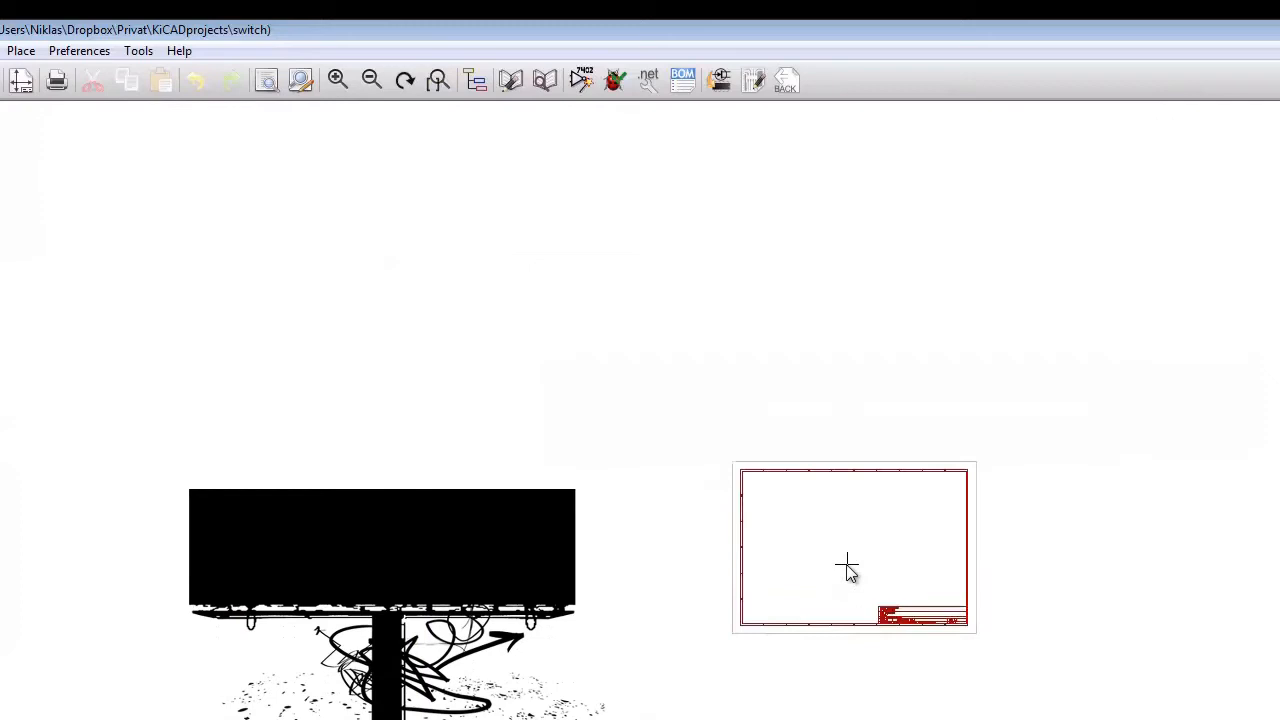
pyautogui.scroll(5, 847, 565)
pyautogui.scroll(-2, 847, 565)
pyautogui.scroll(1, 846, 567)
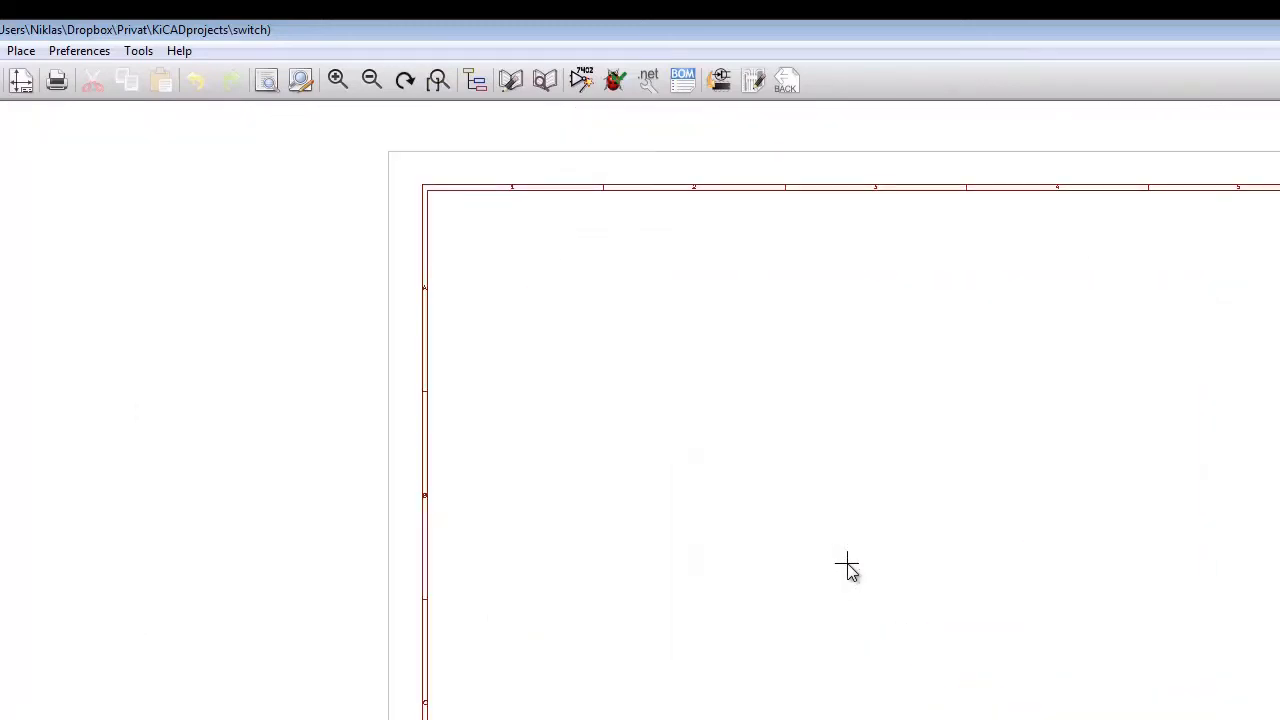
pyautogui.click(437, 84)
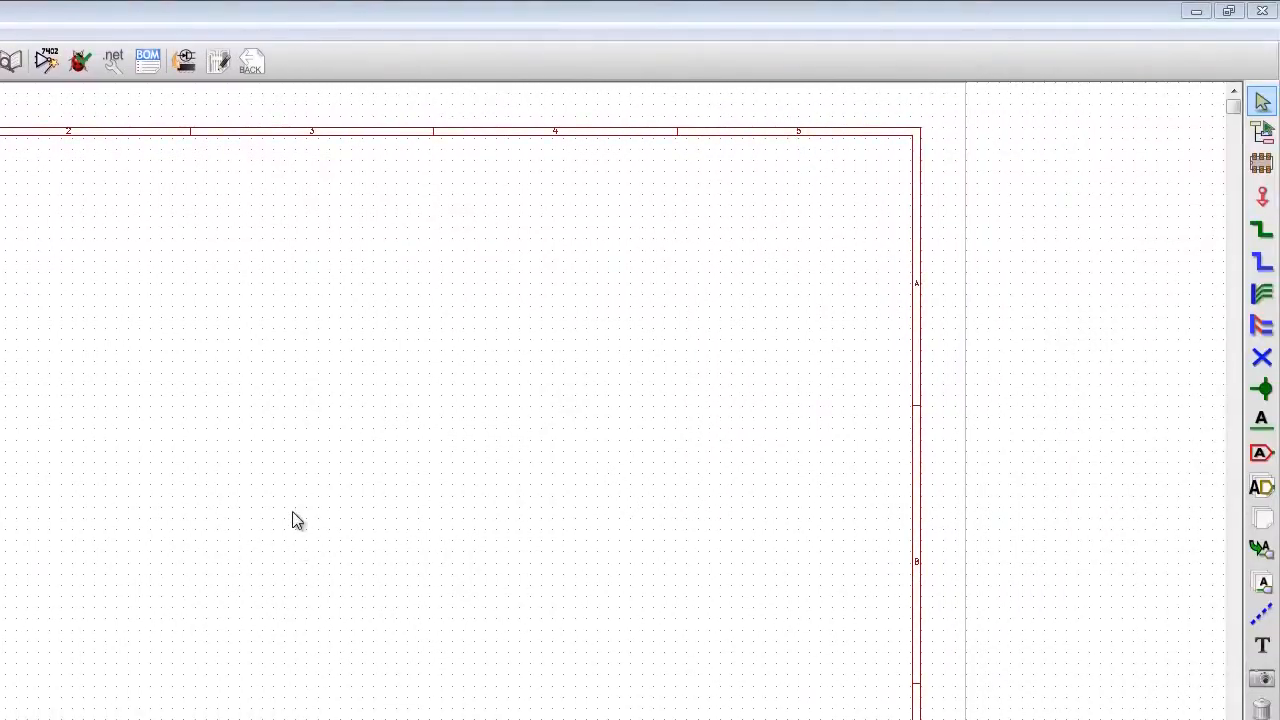
# - Start placing a component on the sheet, list all libraries, and choose the device library
pyautogui.click(1263, 168)
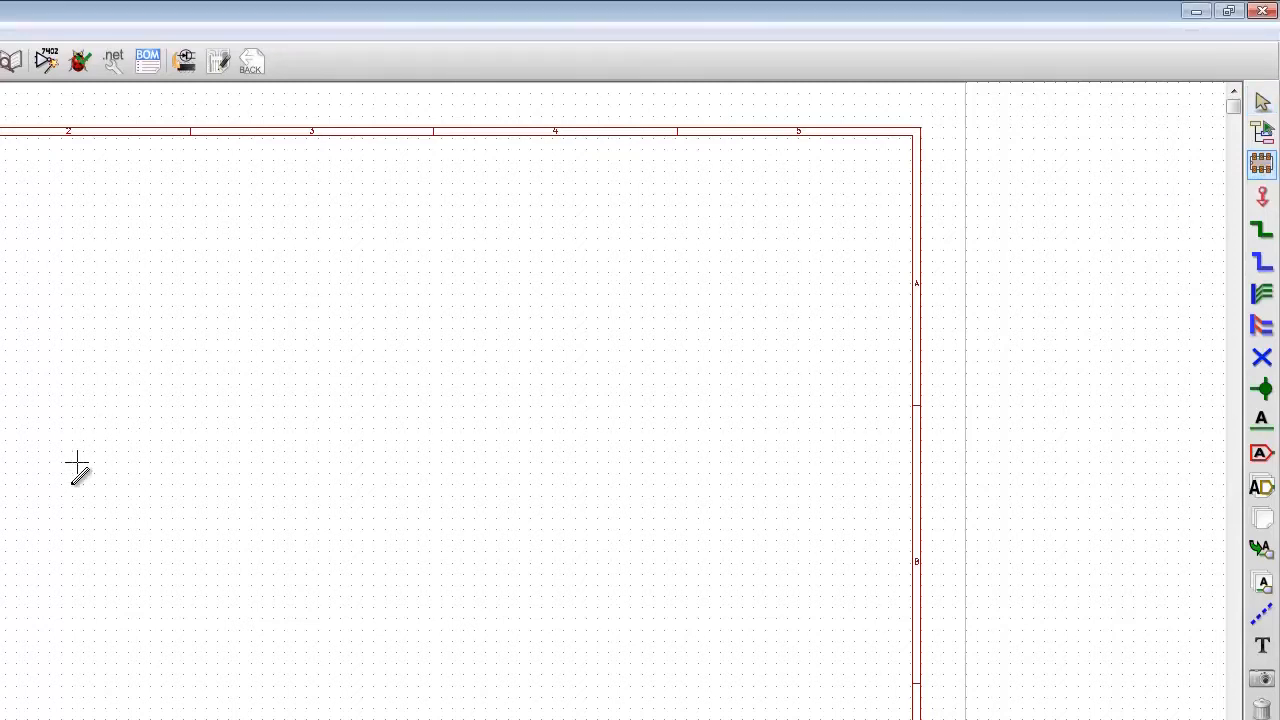
pyautogui.click(279, 494)
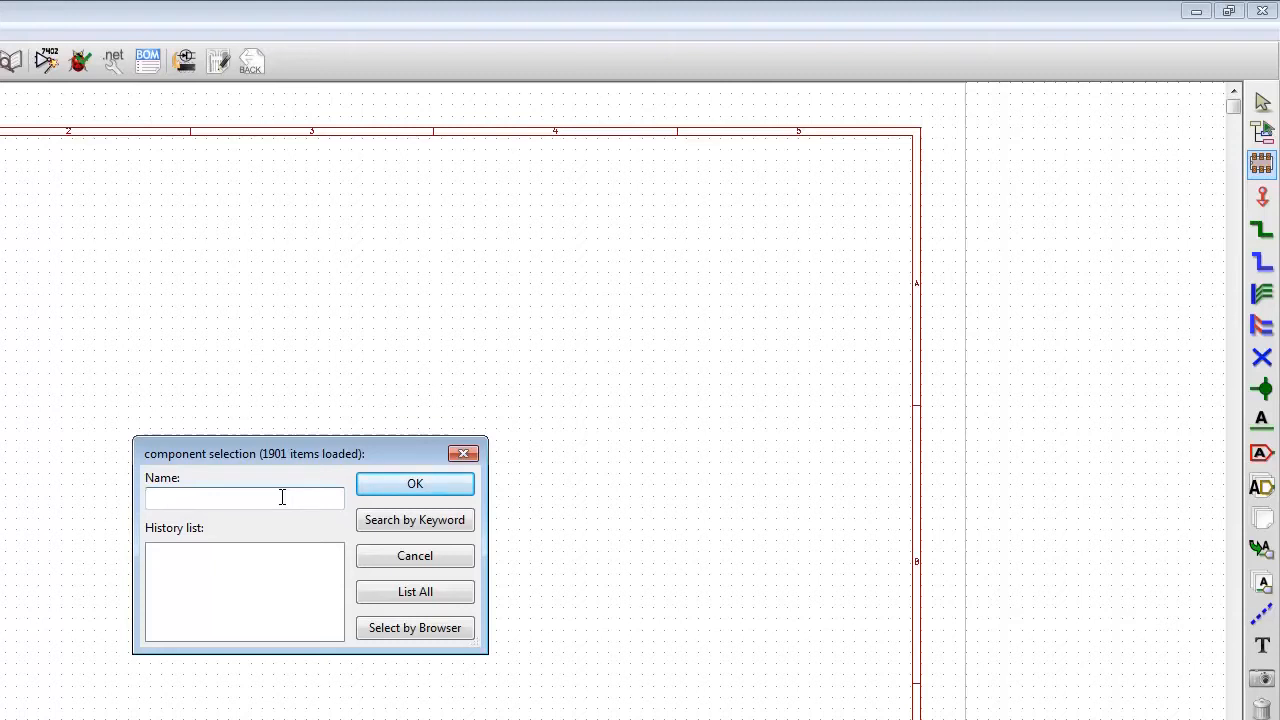
pyautogui.click(414, 592)
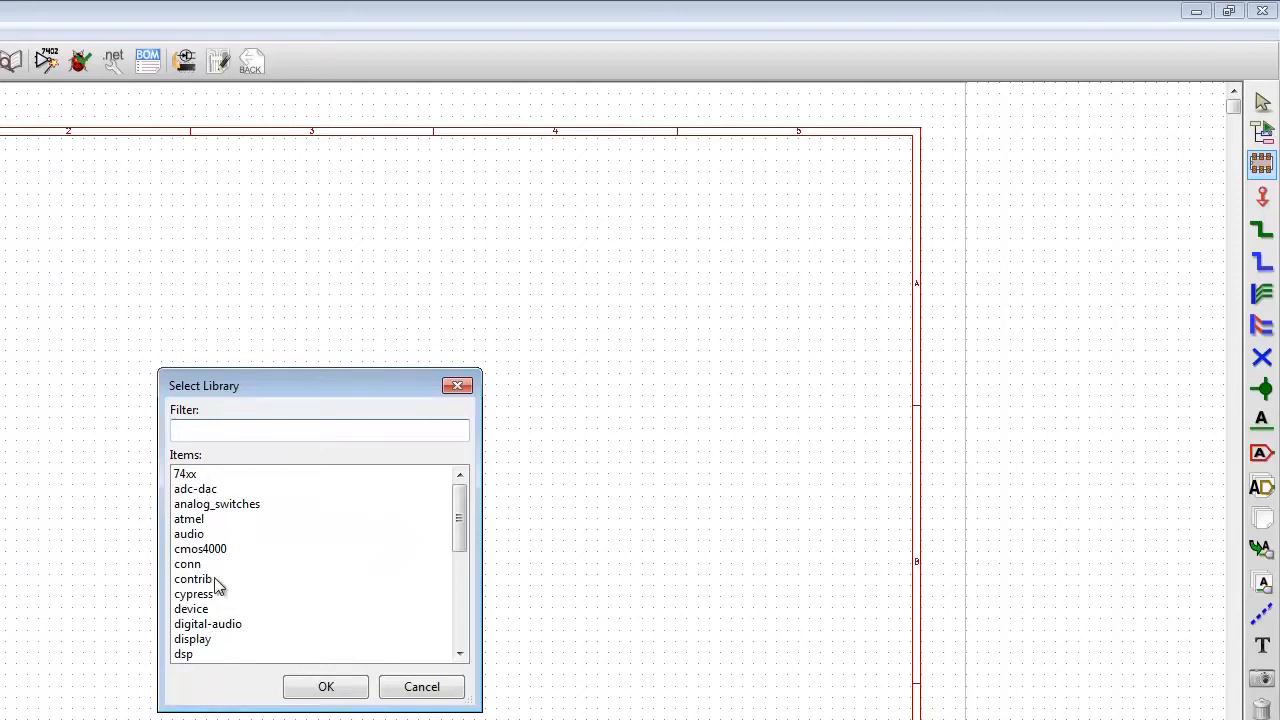
pyautogui.moveTo(459, 525); pyautogui.dragTo(458, 538)
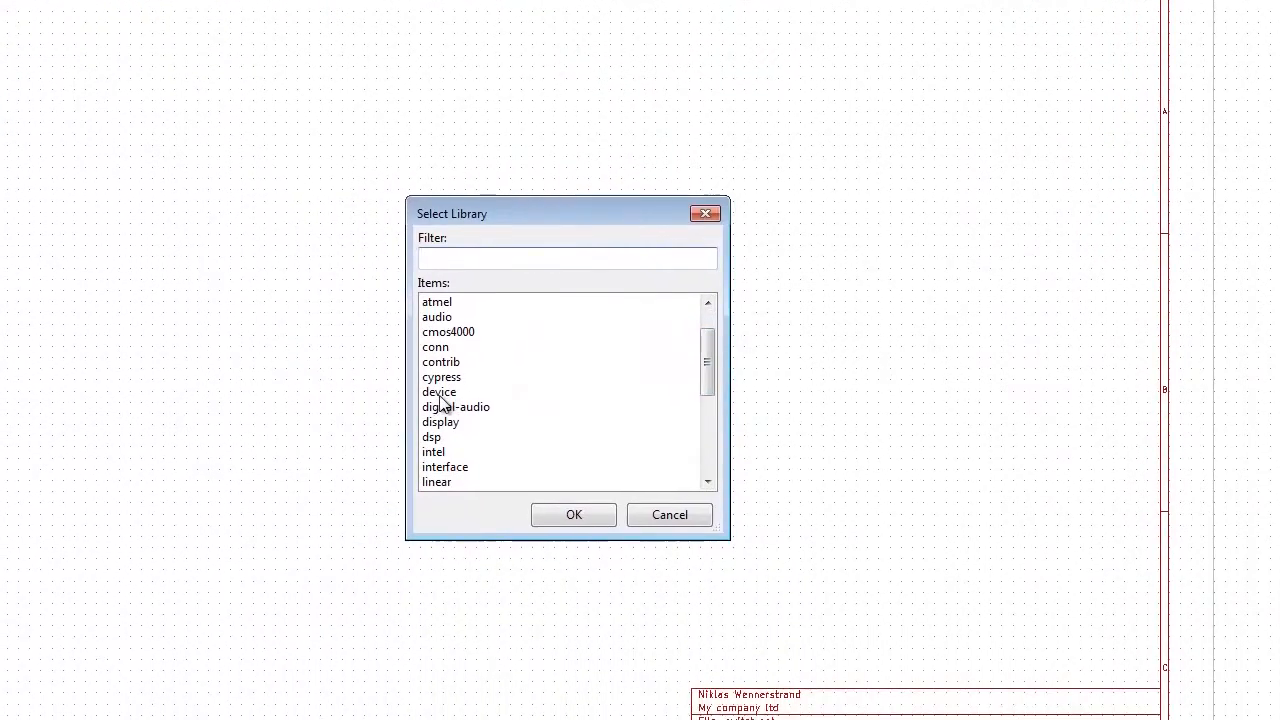
pyautogui.click(440, 394)
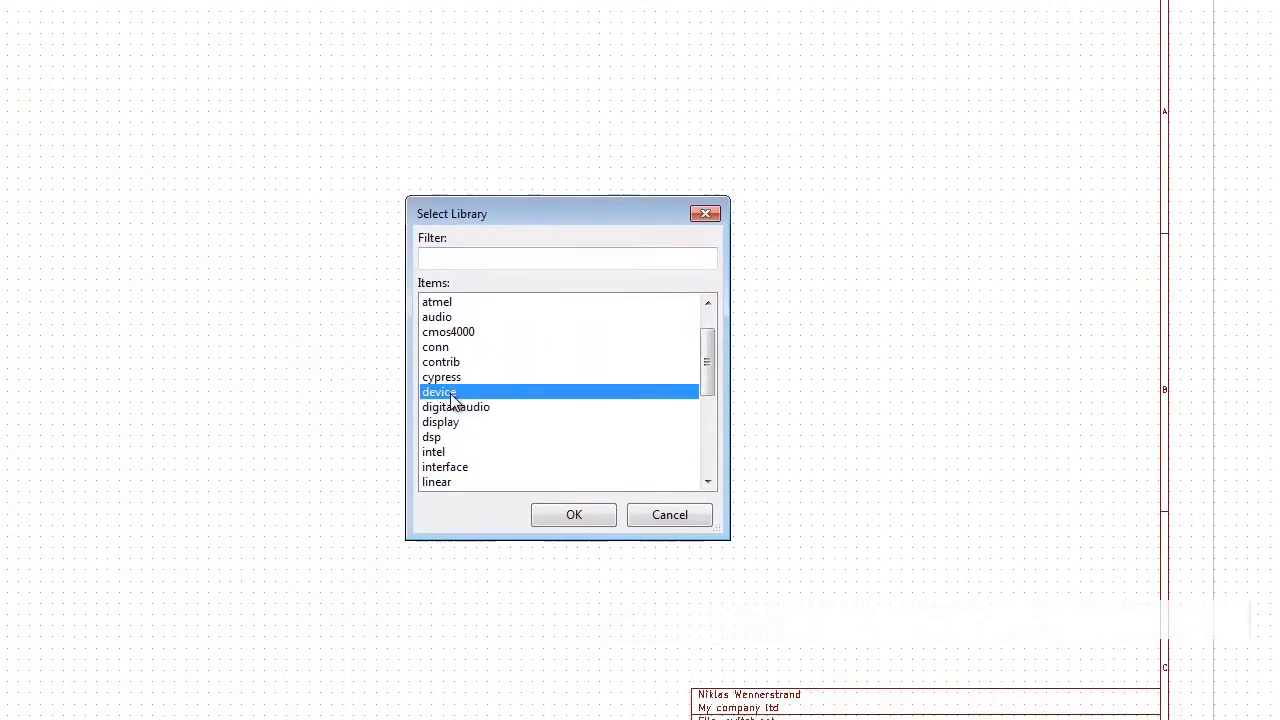
pyautogui.click(576, 514)
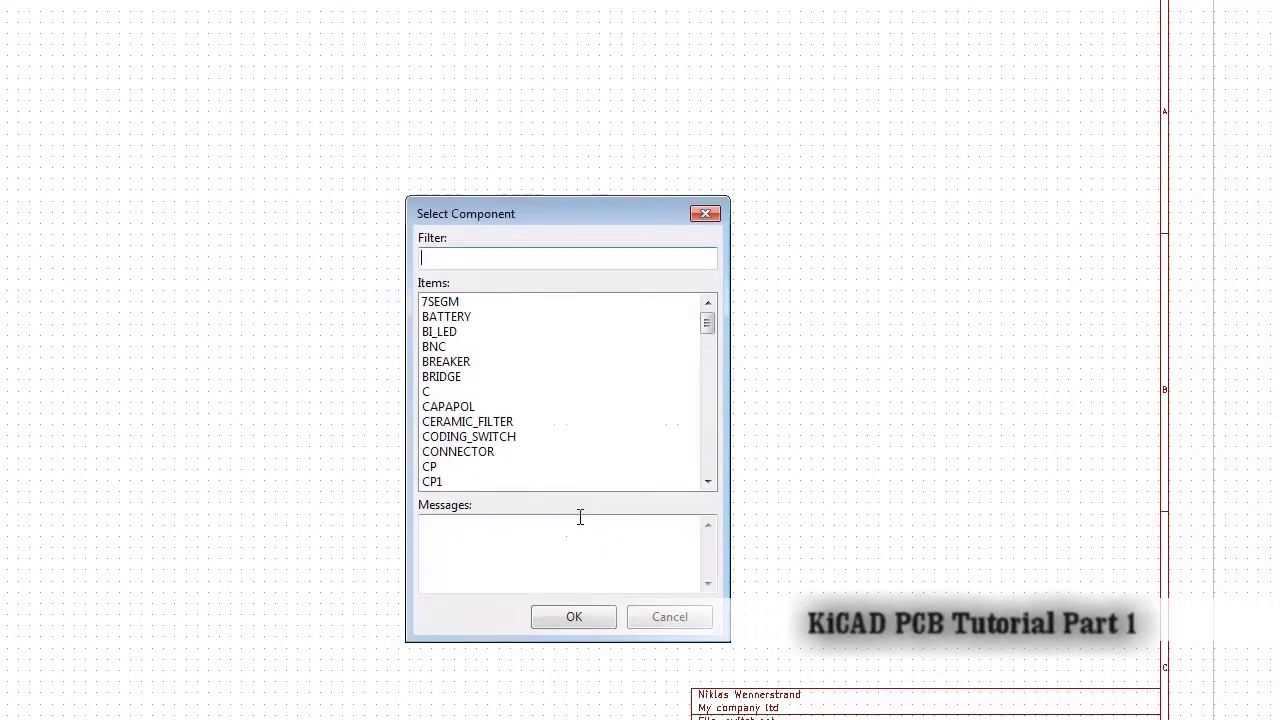
pyautogui.moveTo(707, 326)
pyautogui.mouseDown()
pyautogui.moveTo(707, 455)
pyautogui.moveTo(703, 323)
pyautogui.mouseUp()
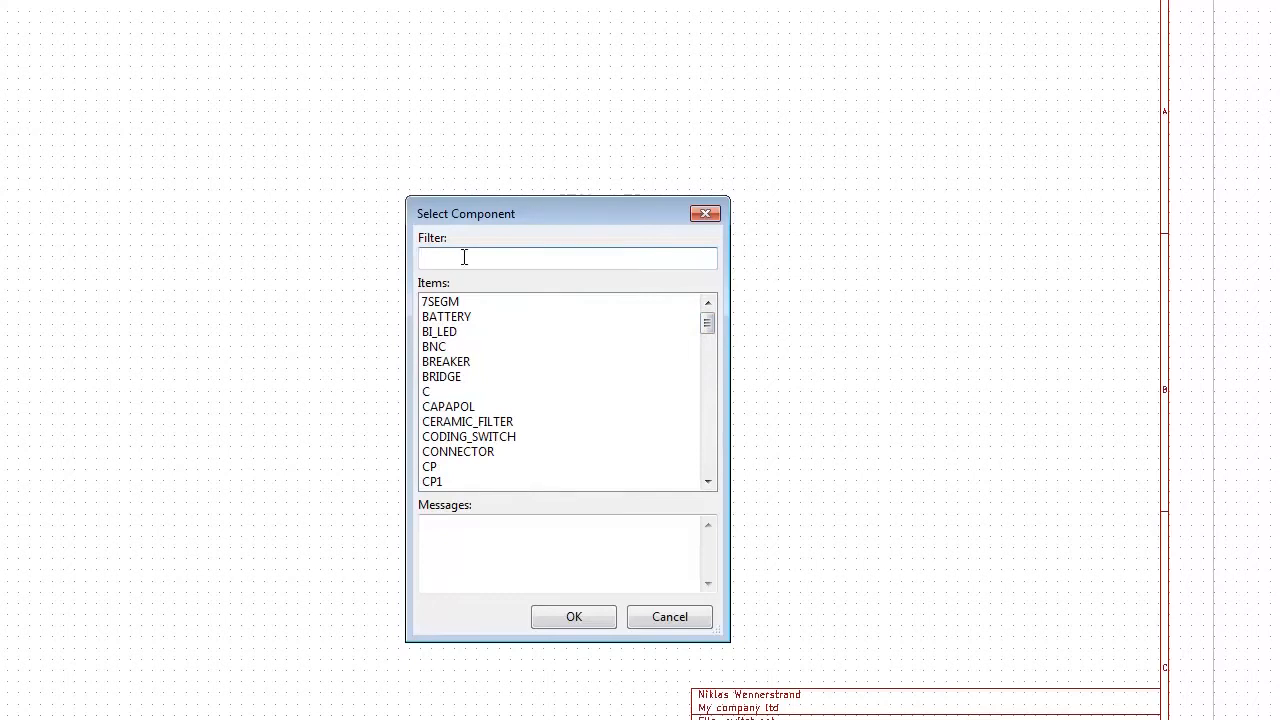
pyautogui.write('res')
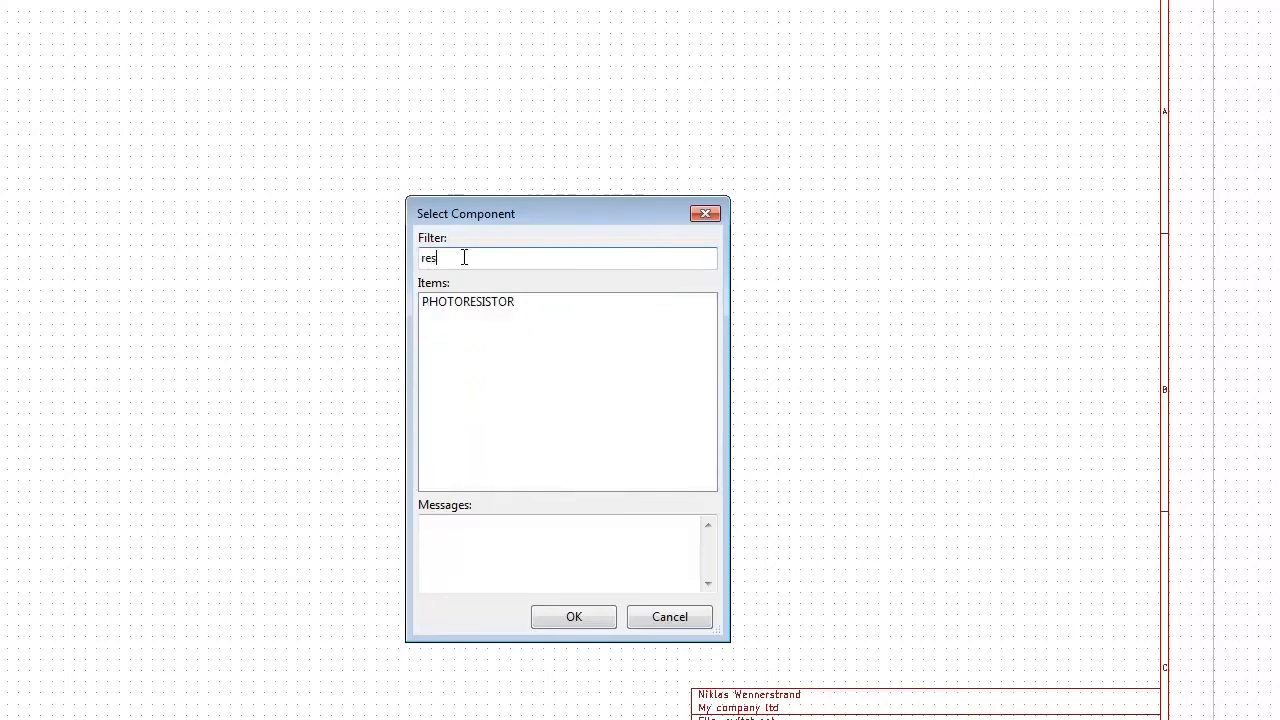
pyautogui.press('BackSpace')
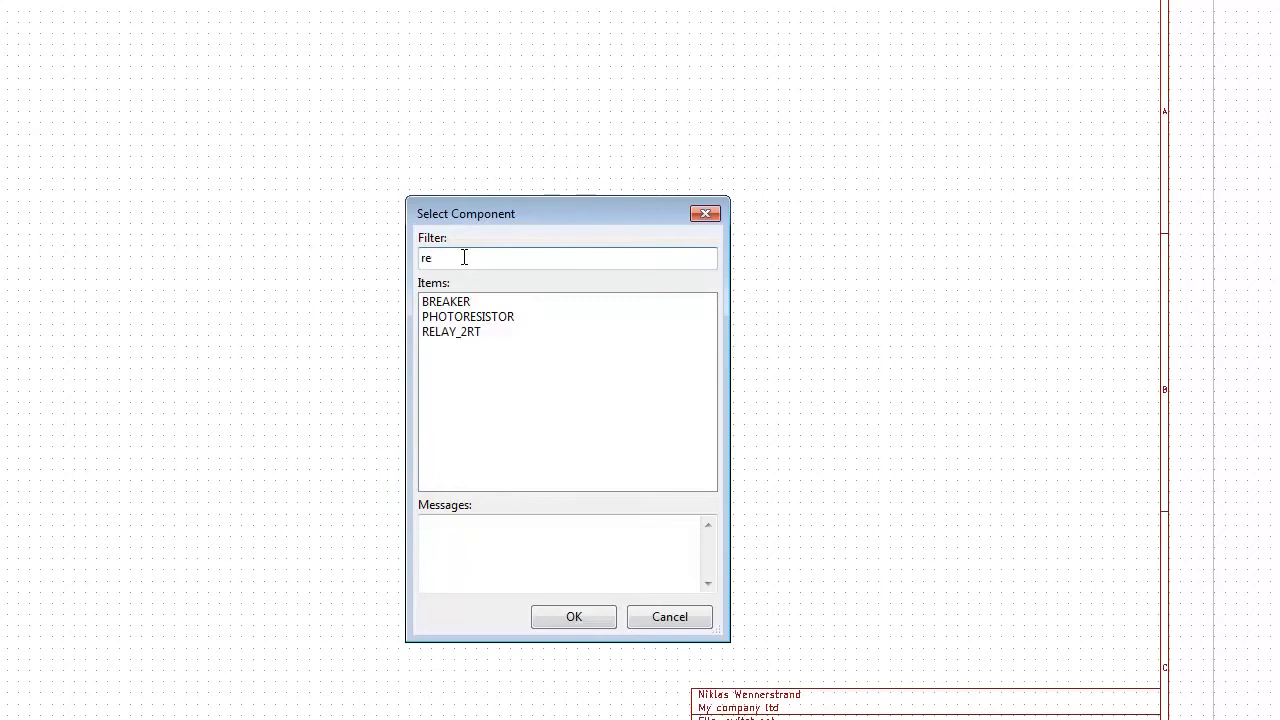
pyautogui.press('BackSpace')
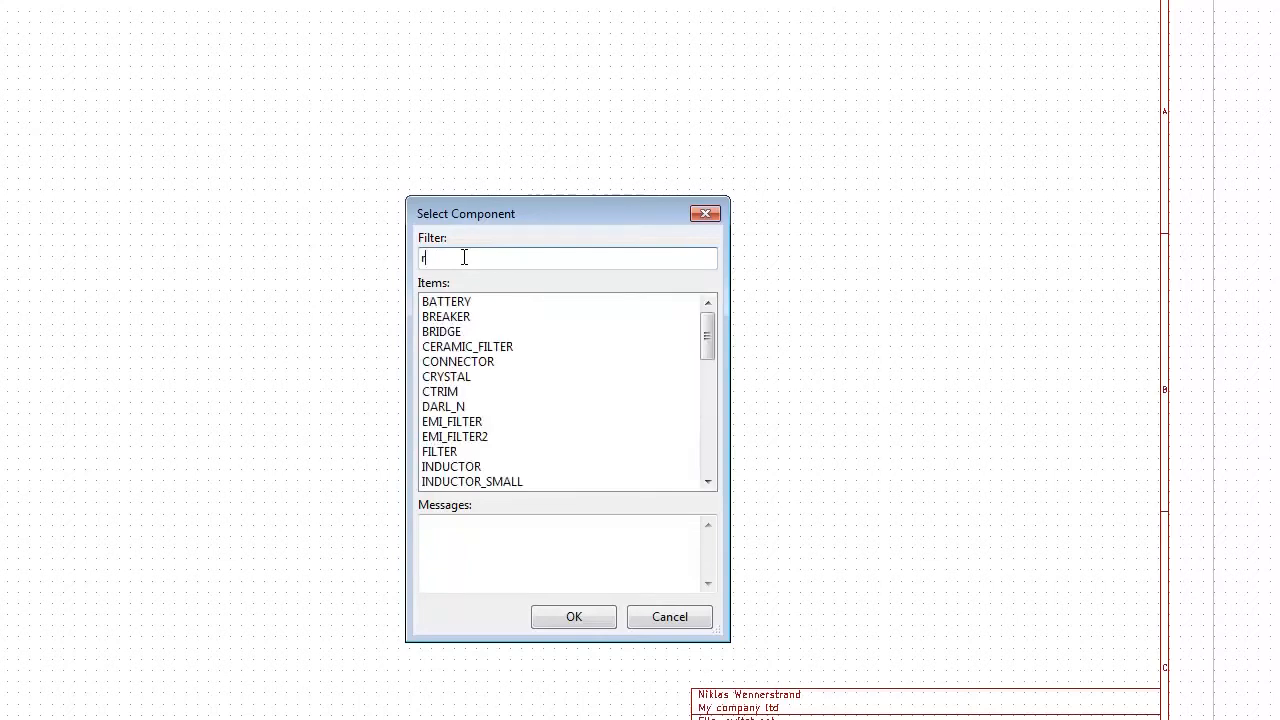
pyautogui.press('BackSpace')
# - Filter the device library's components by "r" and select the resistor R for placement
pyautogui.write('r')
pyautogui.moveTo(708, 337); pyautogui.dragTo(708, 385)
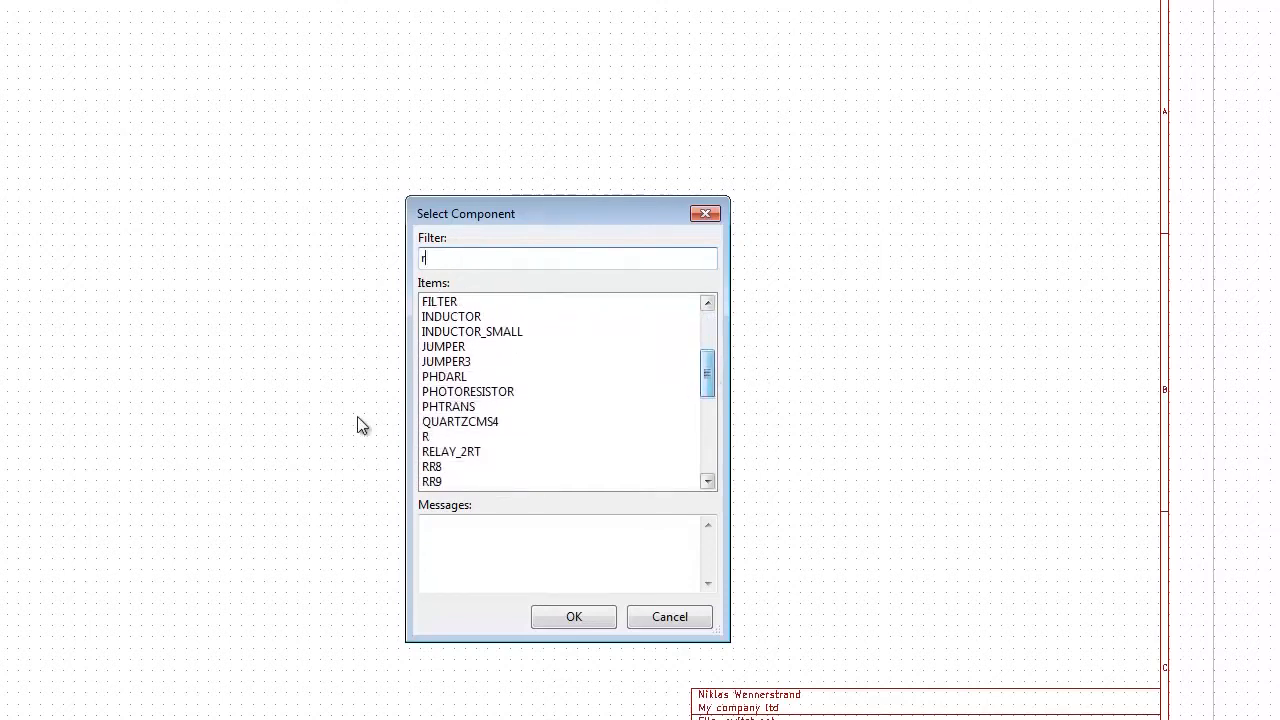
pyautogui.click(430, 439)
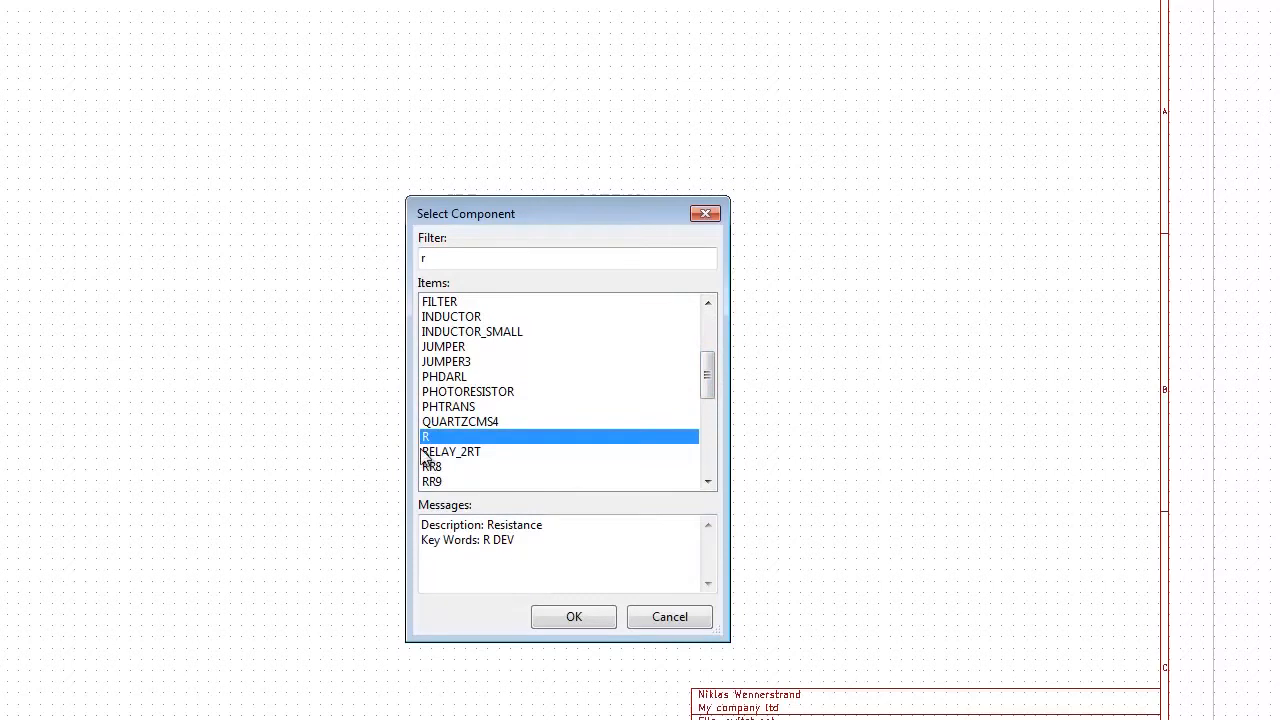
pyautogui.click(573, 620)
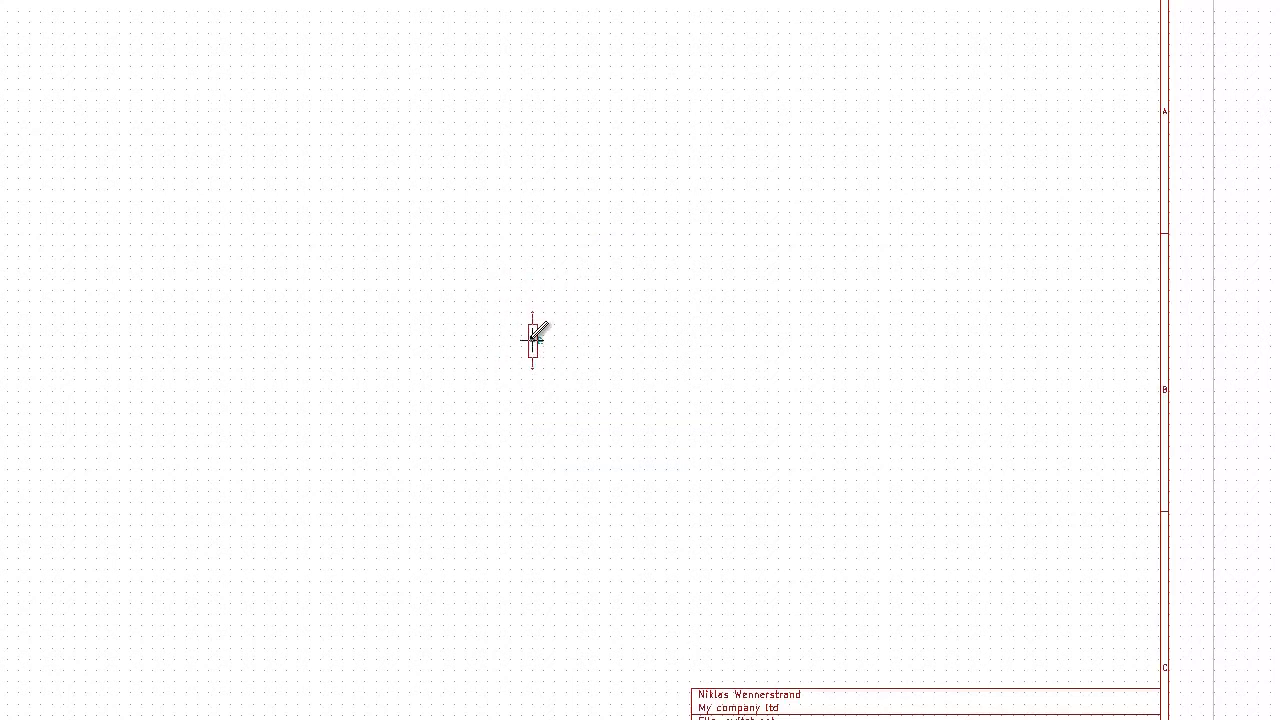
# - Rotate the resistor R so that it lies horizontally and place it on the schematic sheet
pyautogui.scroll(-3, 531, 334)
pyautogui.scroll(5, 533, 333)
pyautogui.scroll(6, 531, 334)
pyautogui.scroll(-4, 531, 334)
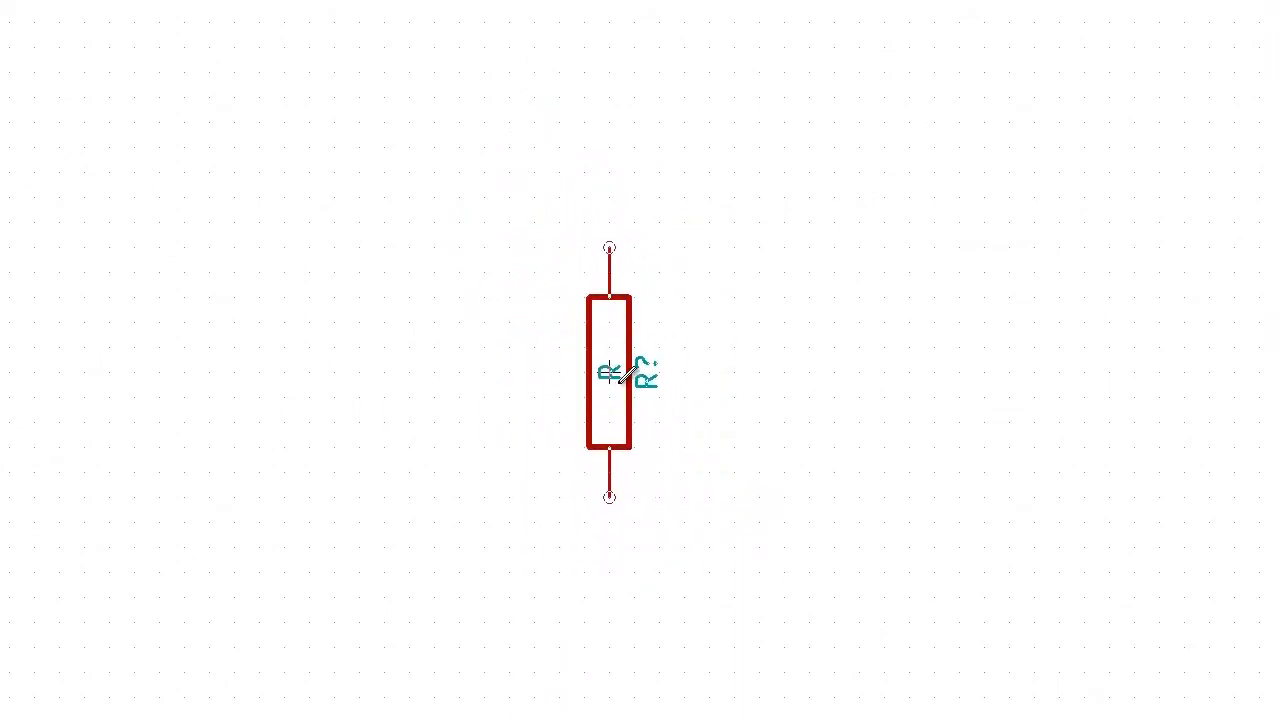
pyautogui.press('r')
pyautogui.press('r')
pyautogui.press('r')
pyautogui.press('r')
pyautogui.press('r')
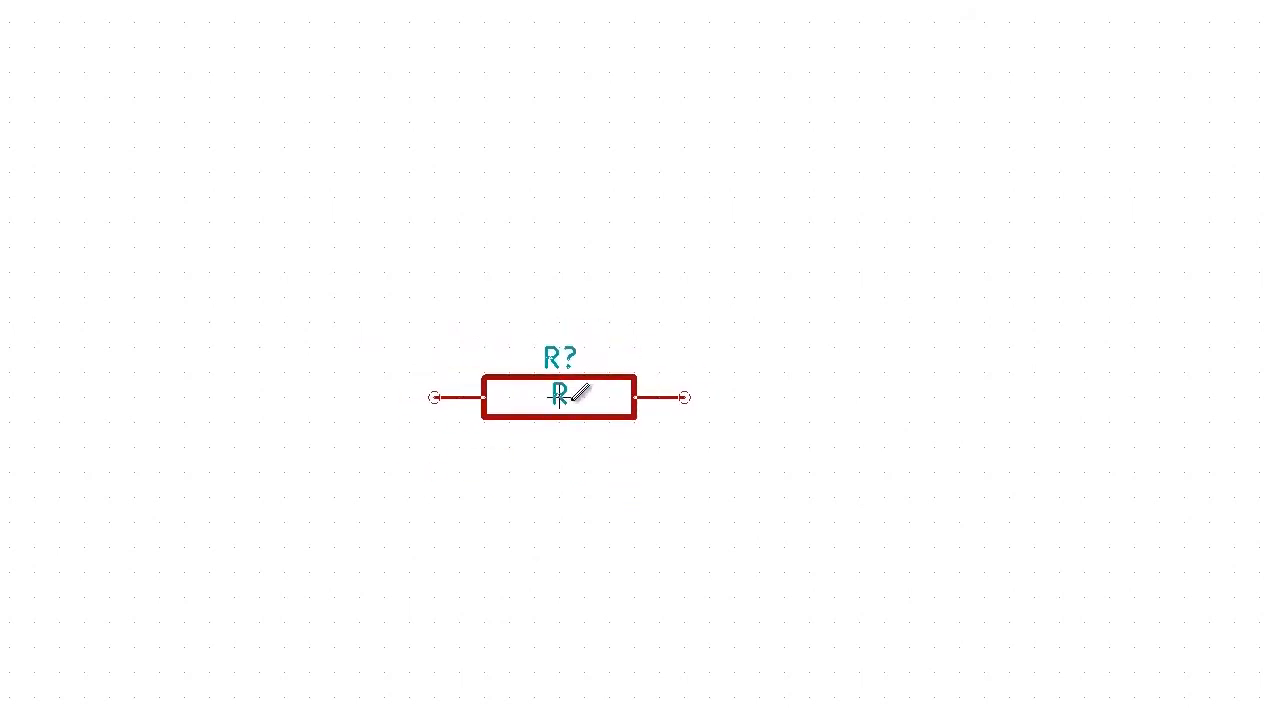
pyautogui.click(559, 397)
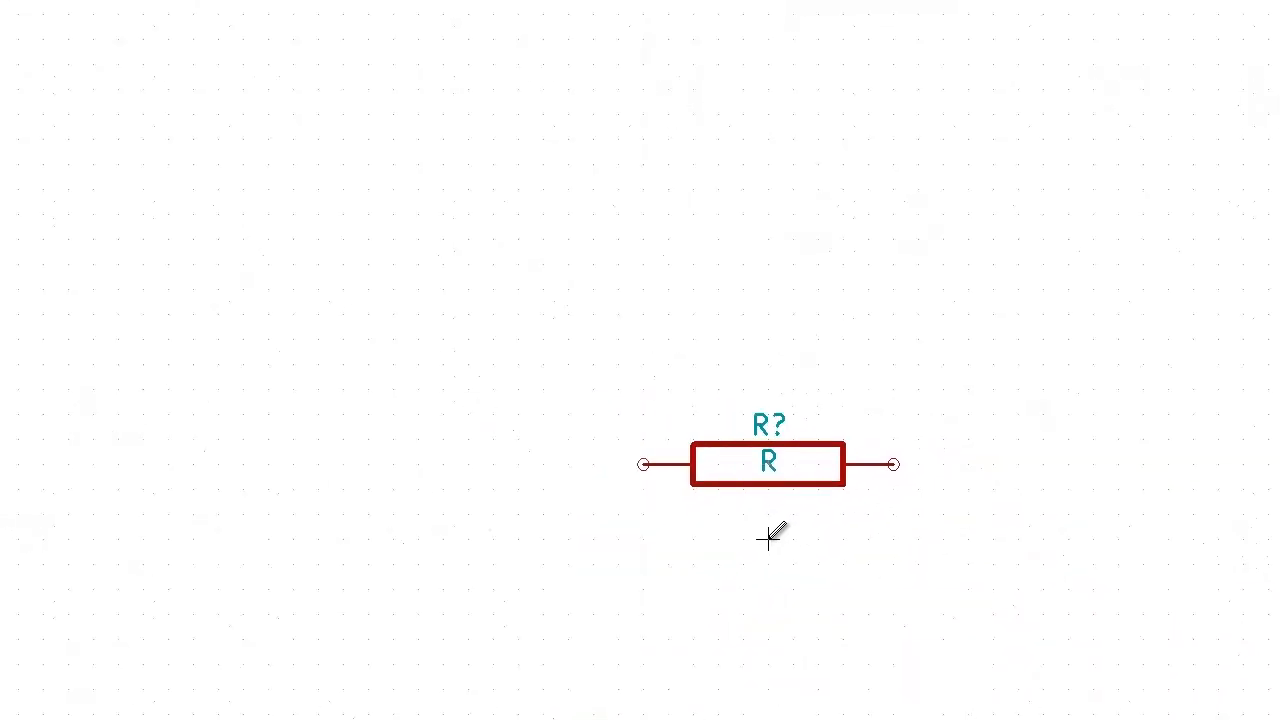
# - Look up the hotkey for Add Component in the hotkeys list, and close the list
pyautogui.press('?')
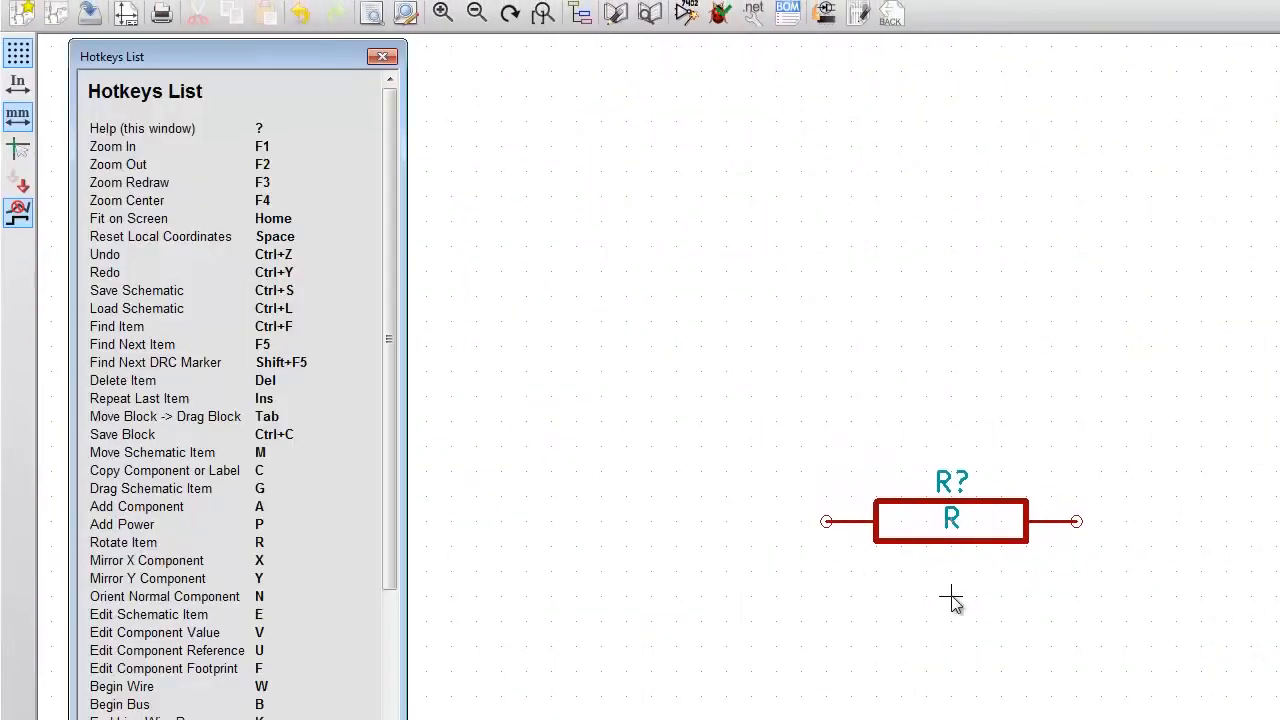
pyautogui.moveTo(390, 300); pyautogui.dragTo(373, 336)
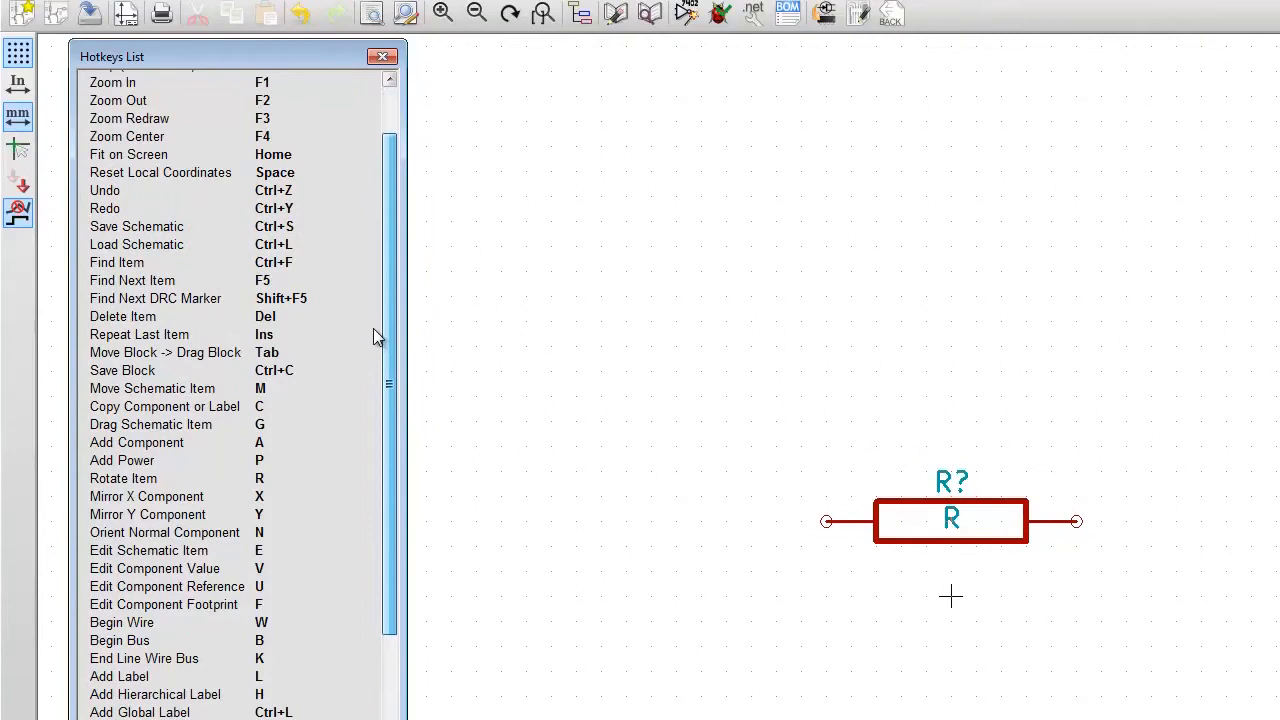
pyautogui.moveTo(210, 448); pyautogui.dragTo(88, 446)
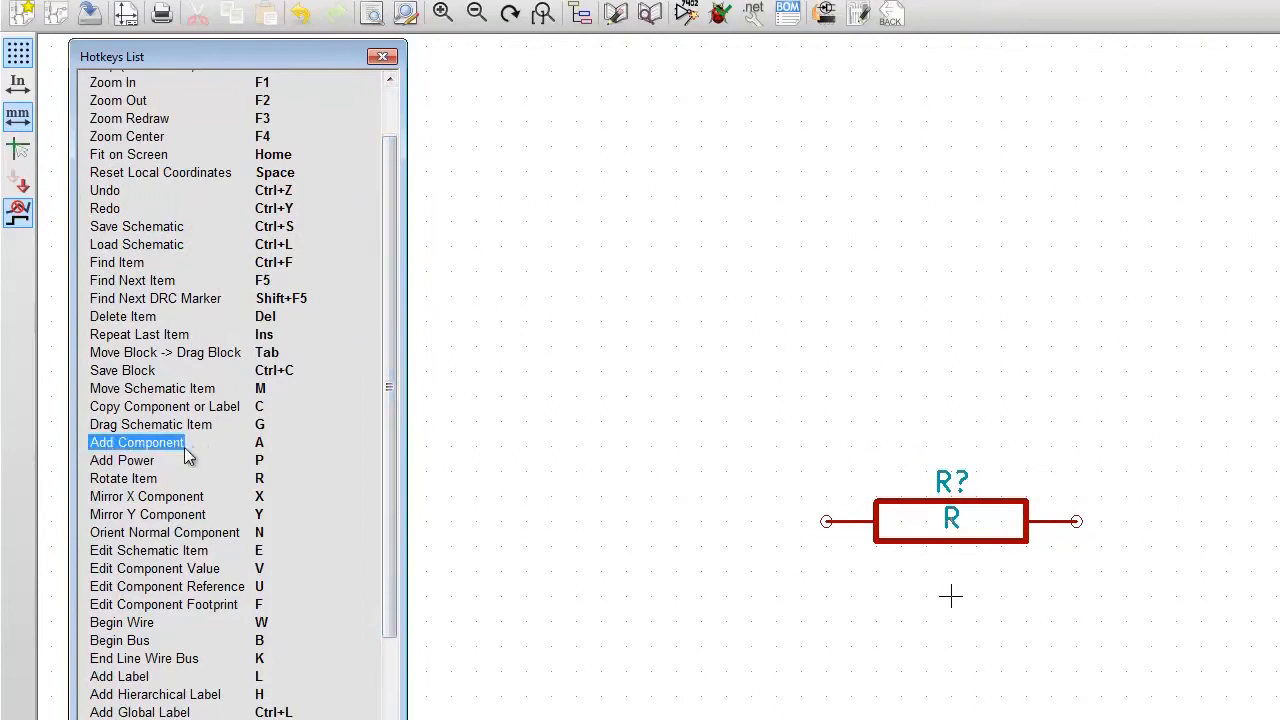
pyautogui.doubleClick(258, 443)
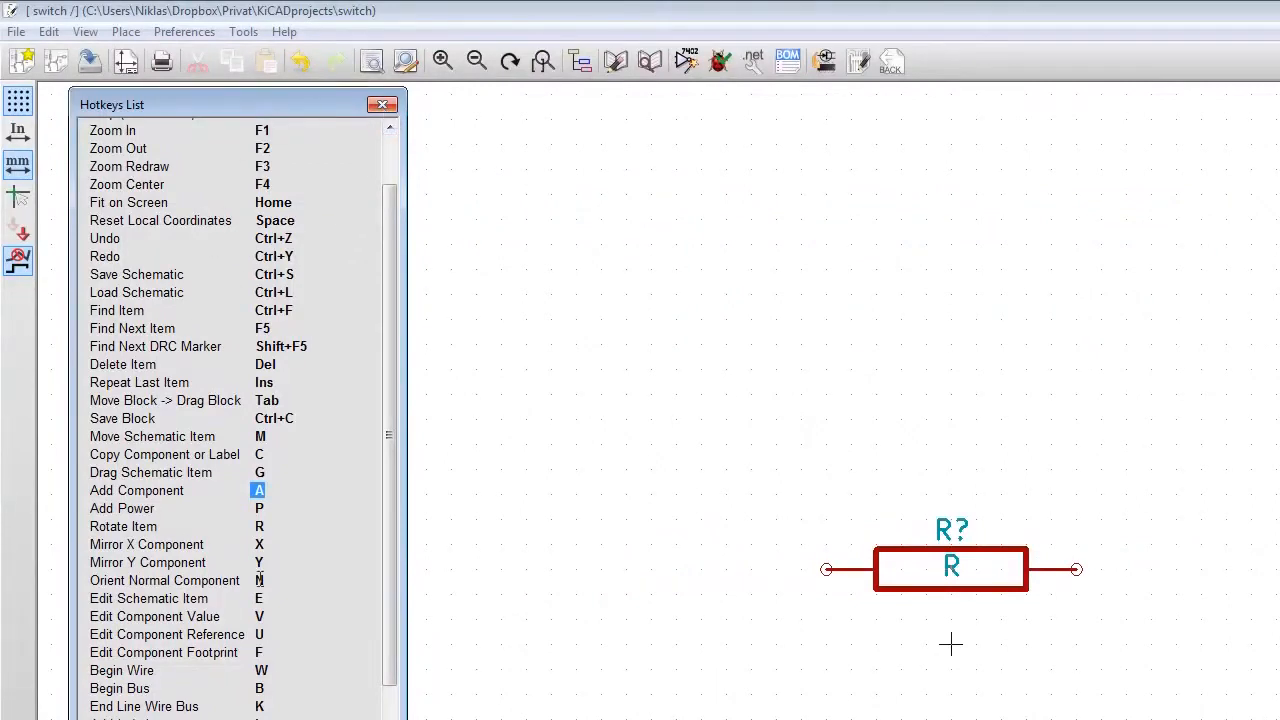
pyautogui.click(382, 104)
# - Examine the hotkeys editor, including the hotkey entry for Copy Component or Label, and close it without changing any assignment
pyautogui.click(184, 32)
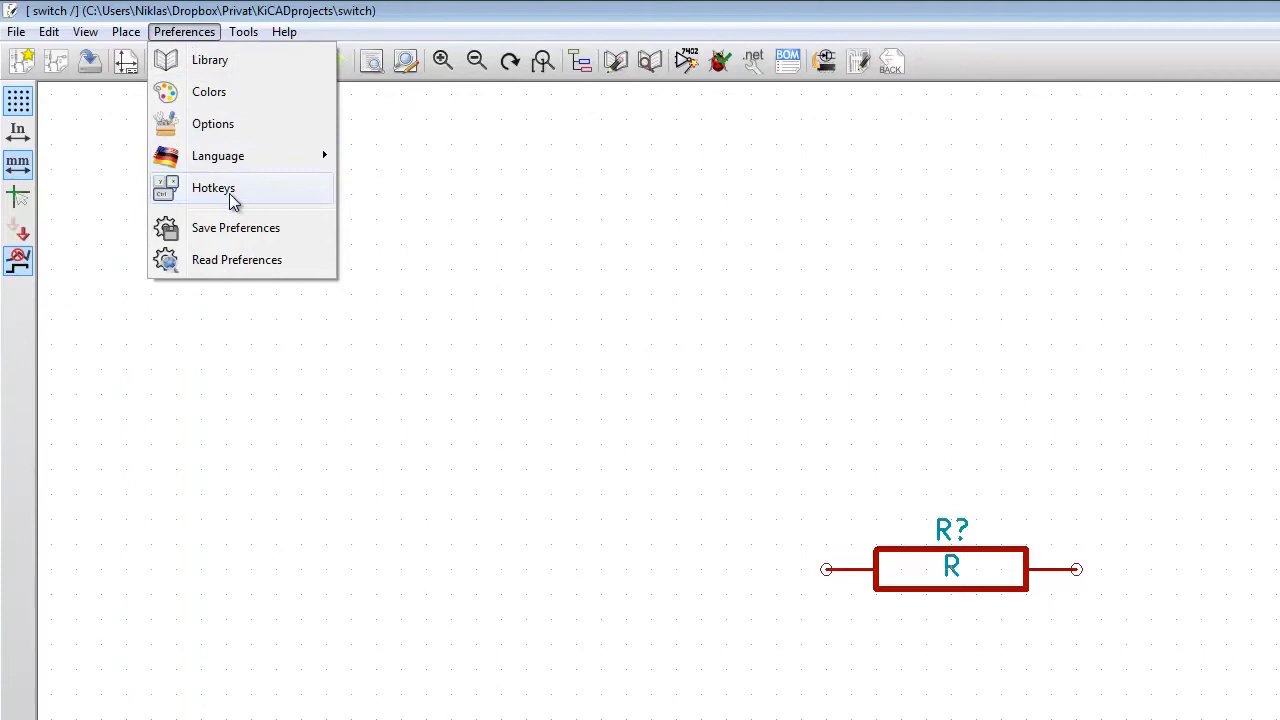
pyautogui.moveTo(230, 199)
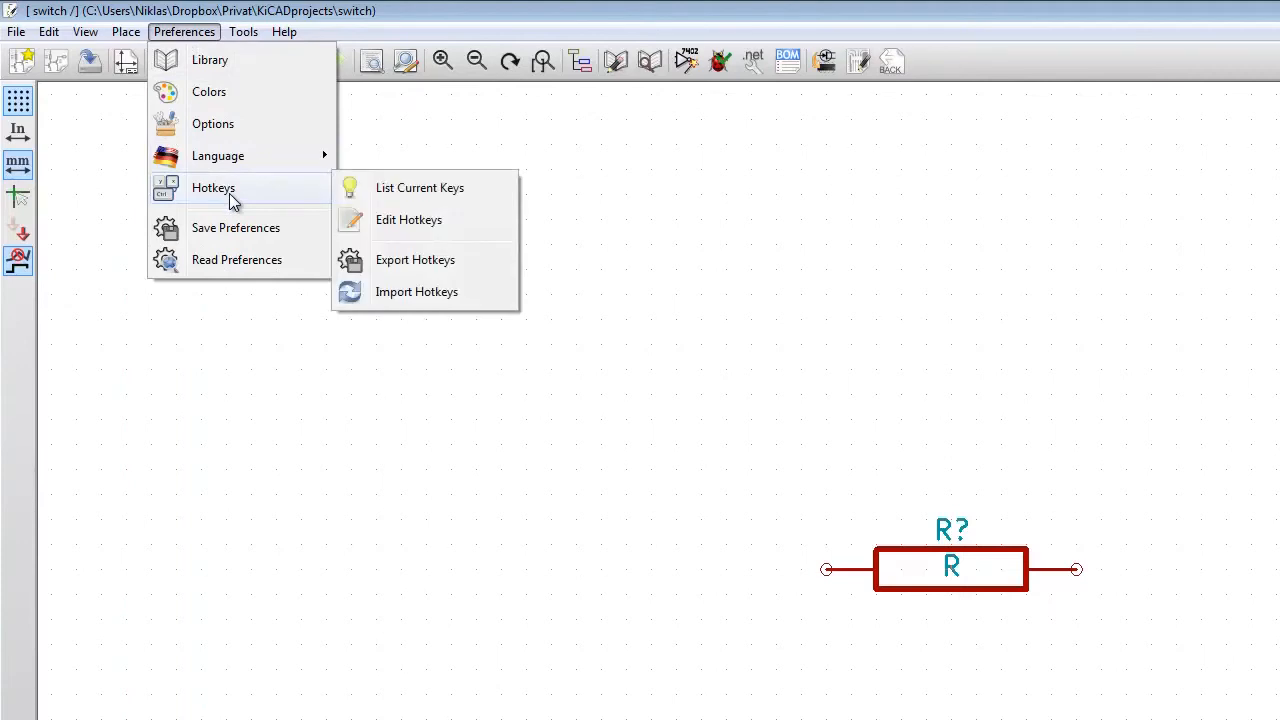
pyautogui.click(388, 226)
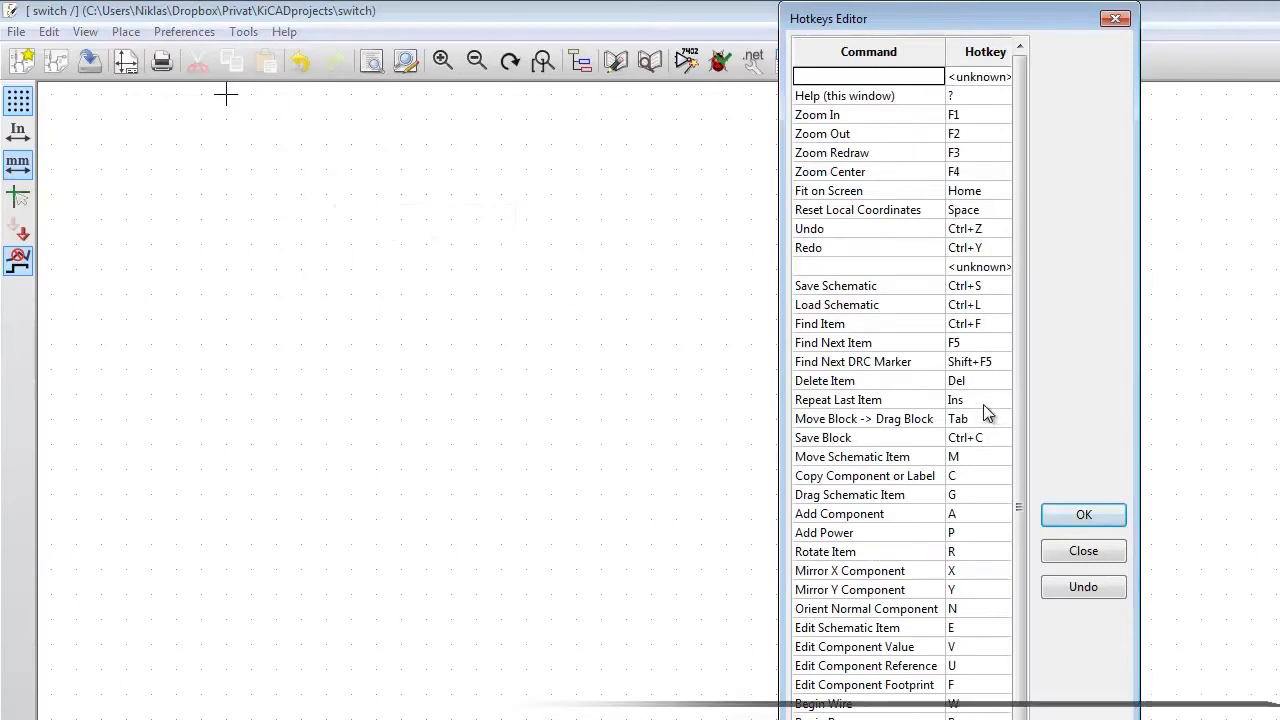
pyautogui.scroll(-1, 1024, 428)
pyautogui.scroll(-1, 1024, 428)
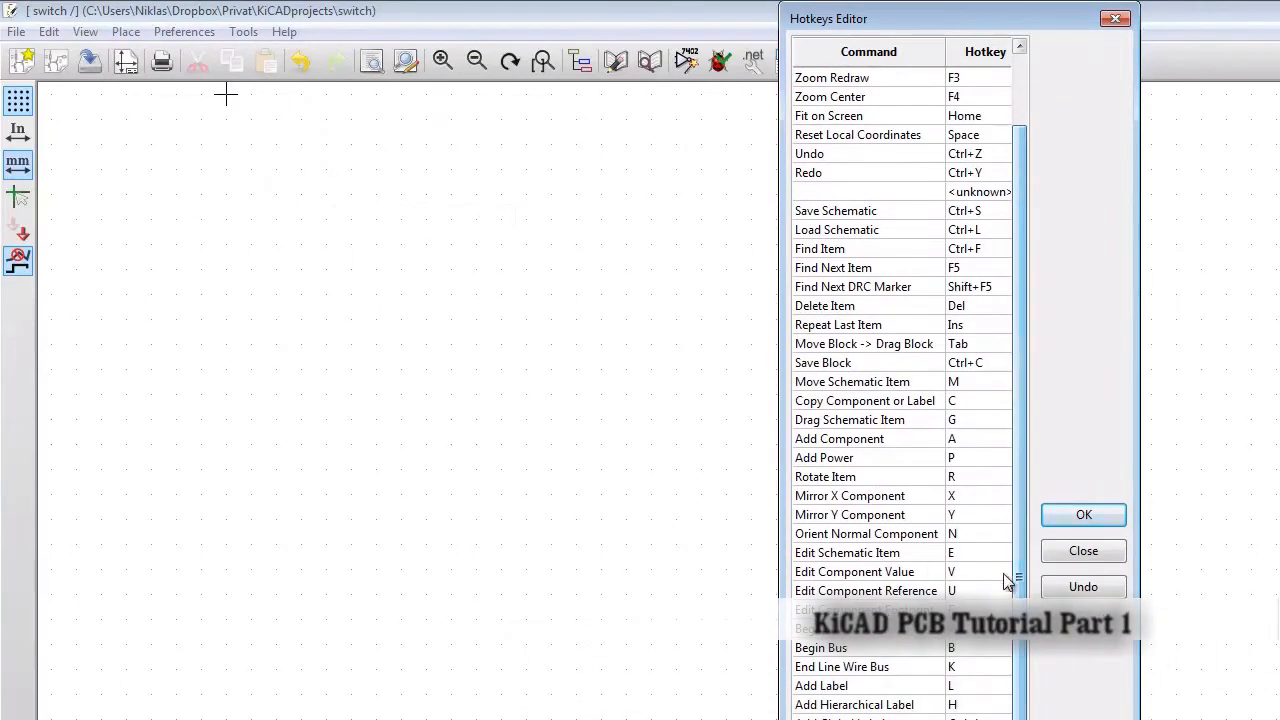
pyautogui.scroll(2, 1006, 420)
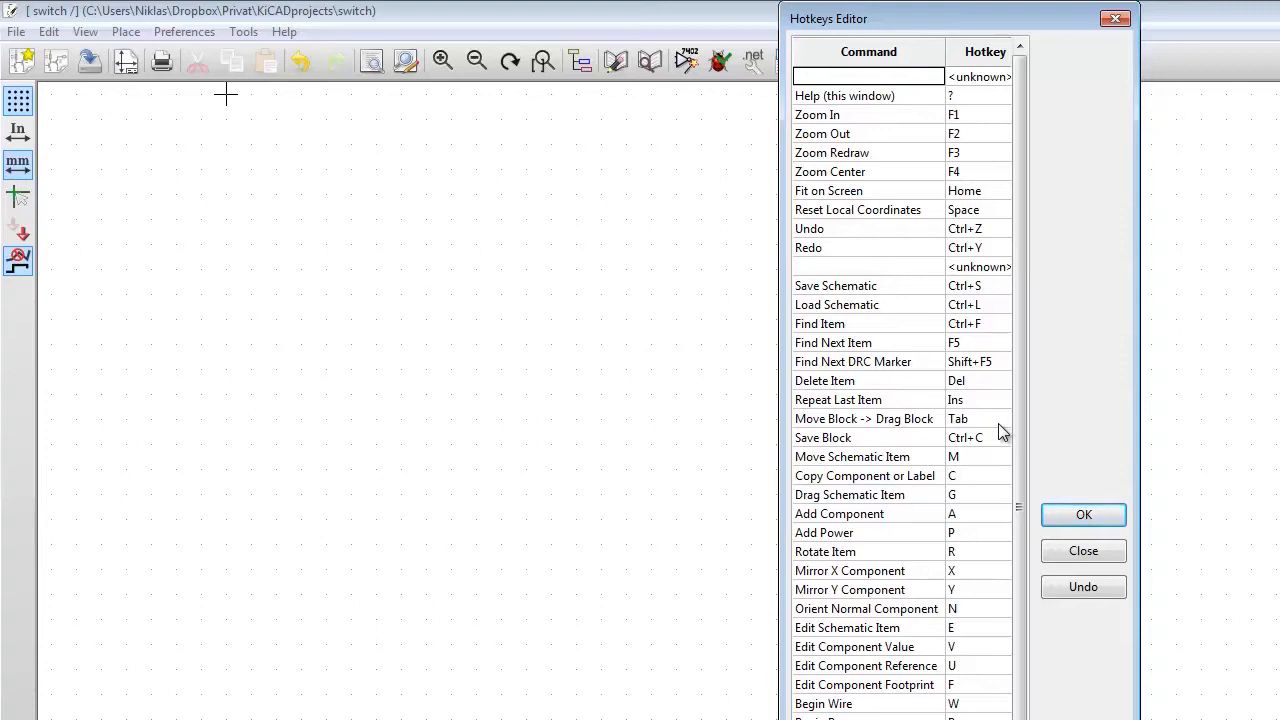
pyautogui.moveTo(966, 468); pyautogui.dragTo(938, 477)
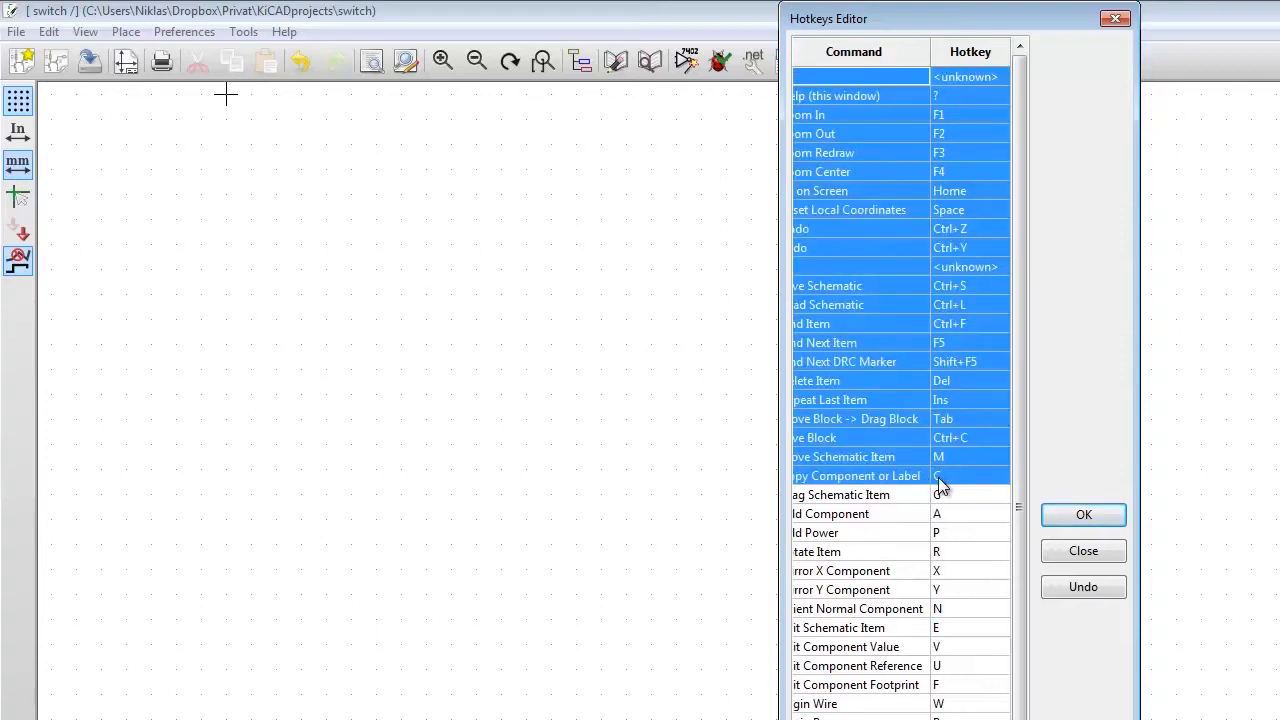
pyautogui.click(948, 477)
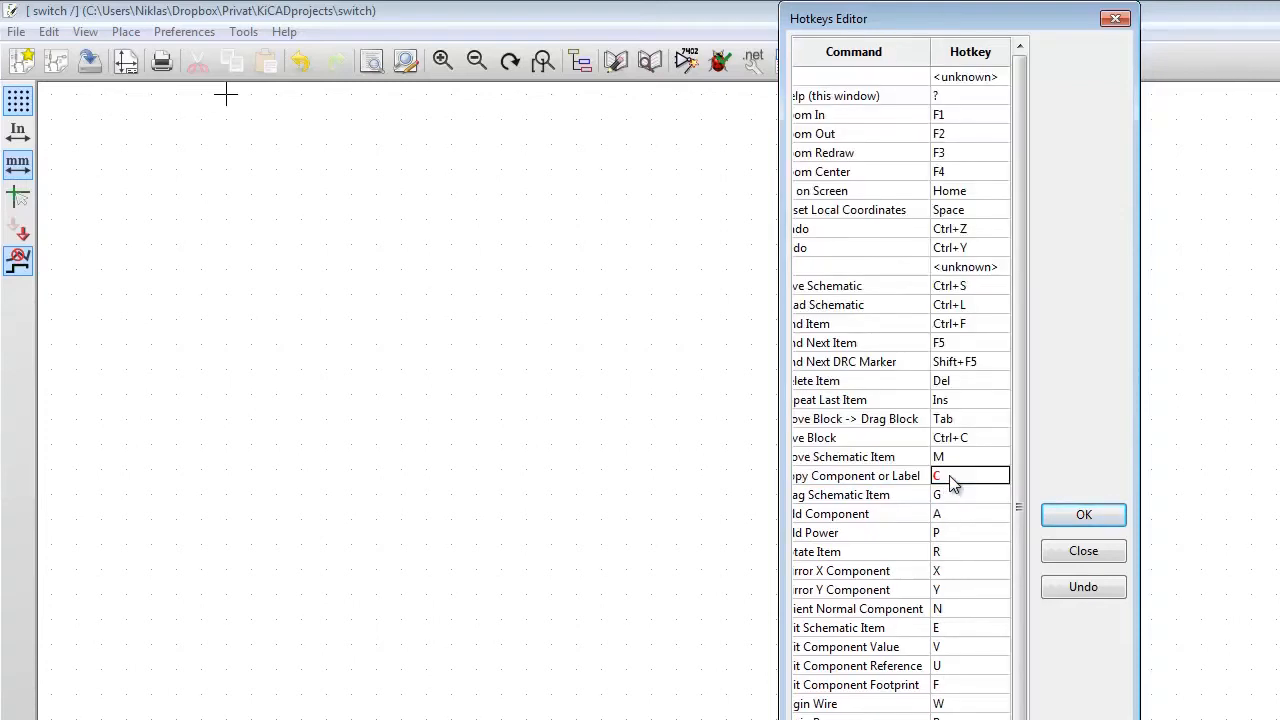
pyautogui.click(1094, 556)
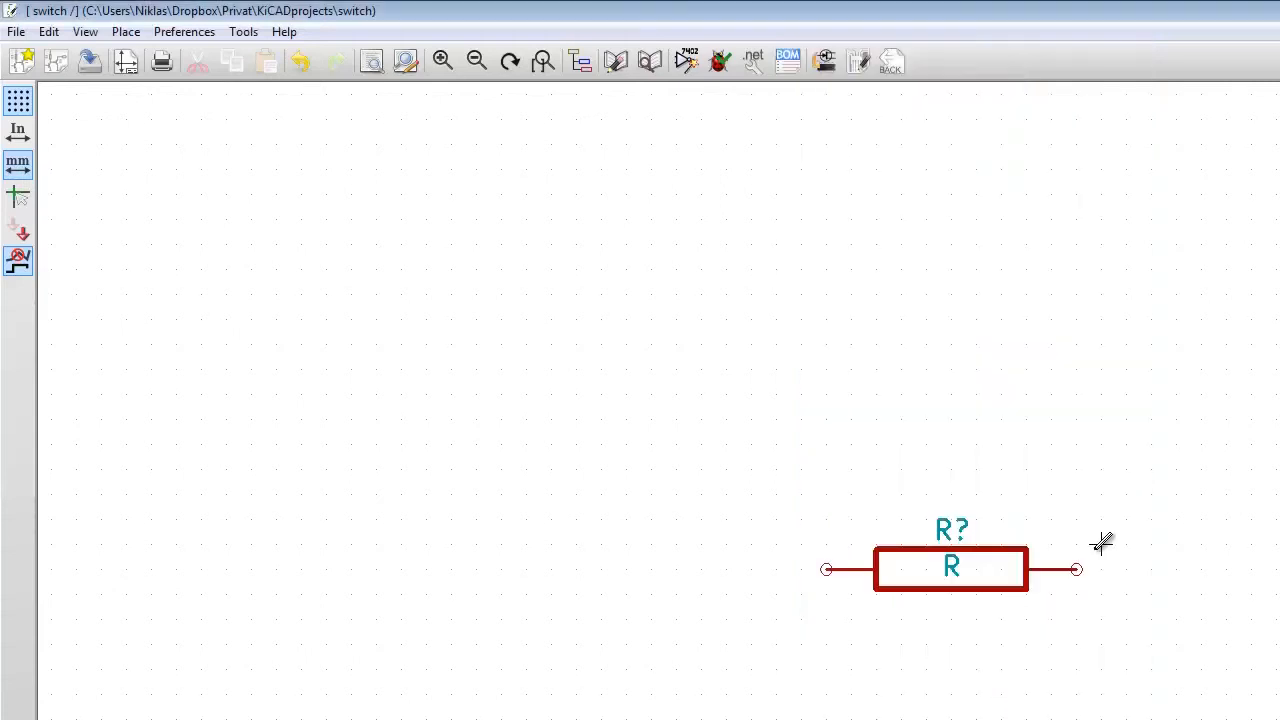
# - Place a second resistor R from the component history vertically, above and to the right of the horizontal resistor
pyautogui.click(194, 34)
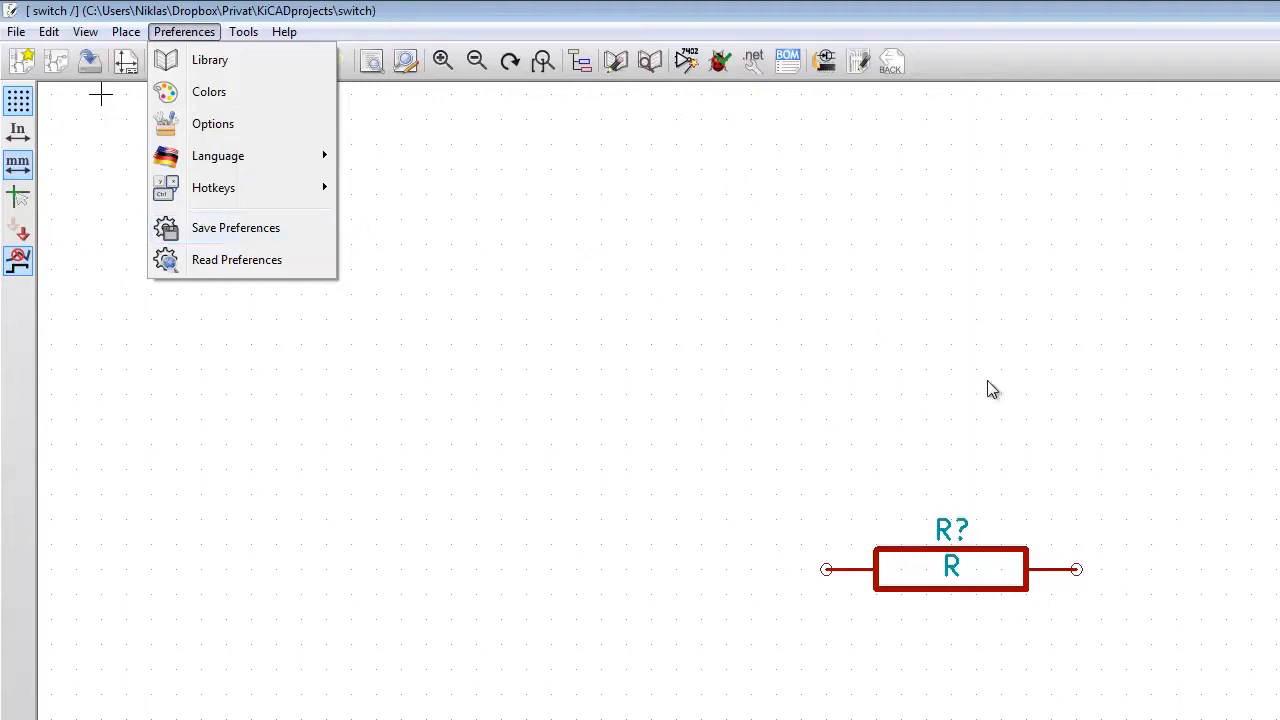
pyautogui.click(949, 424)
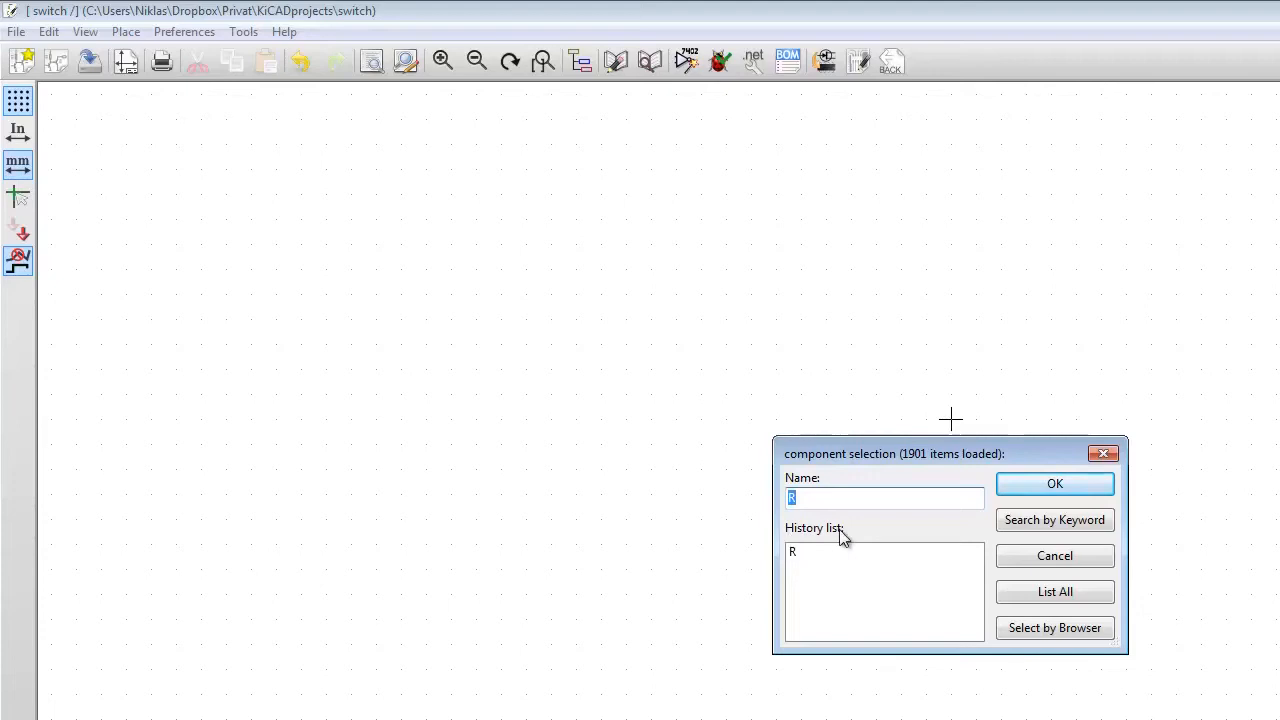
pyautogui.doubleClick(796, 555)
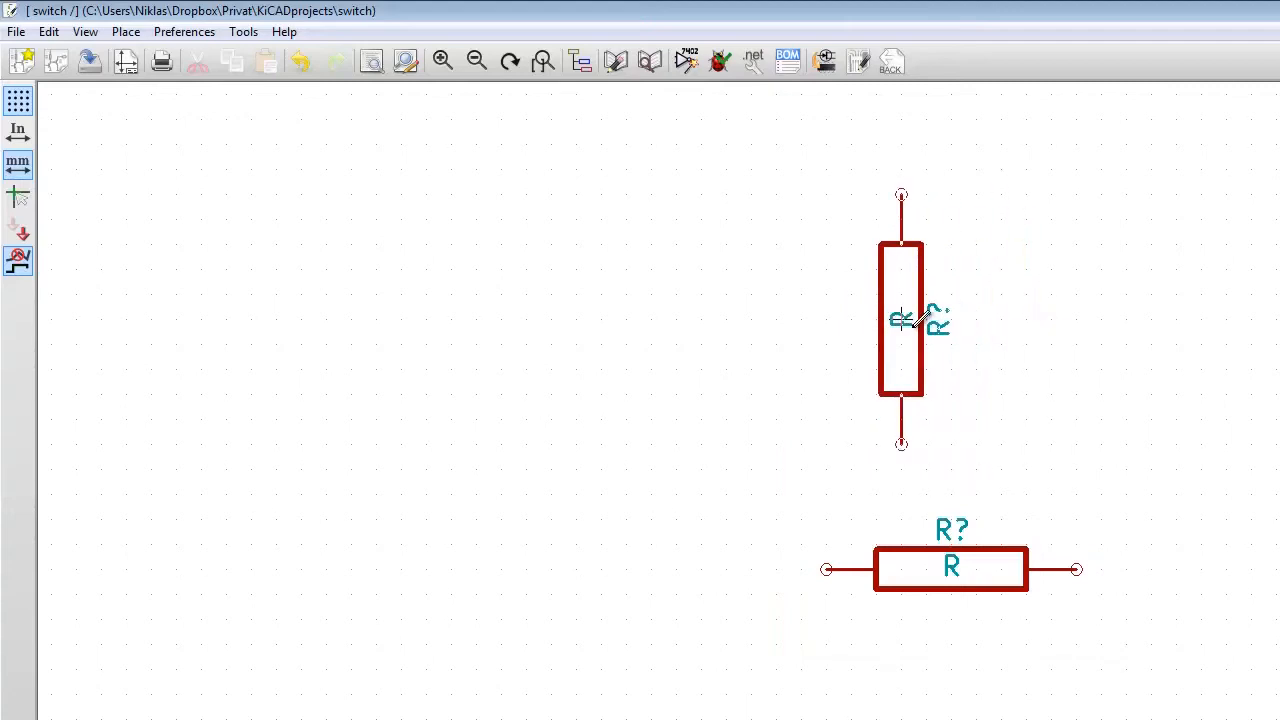
pyautogui.click(1252, 421)
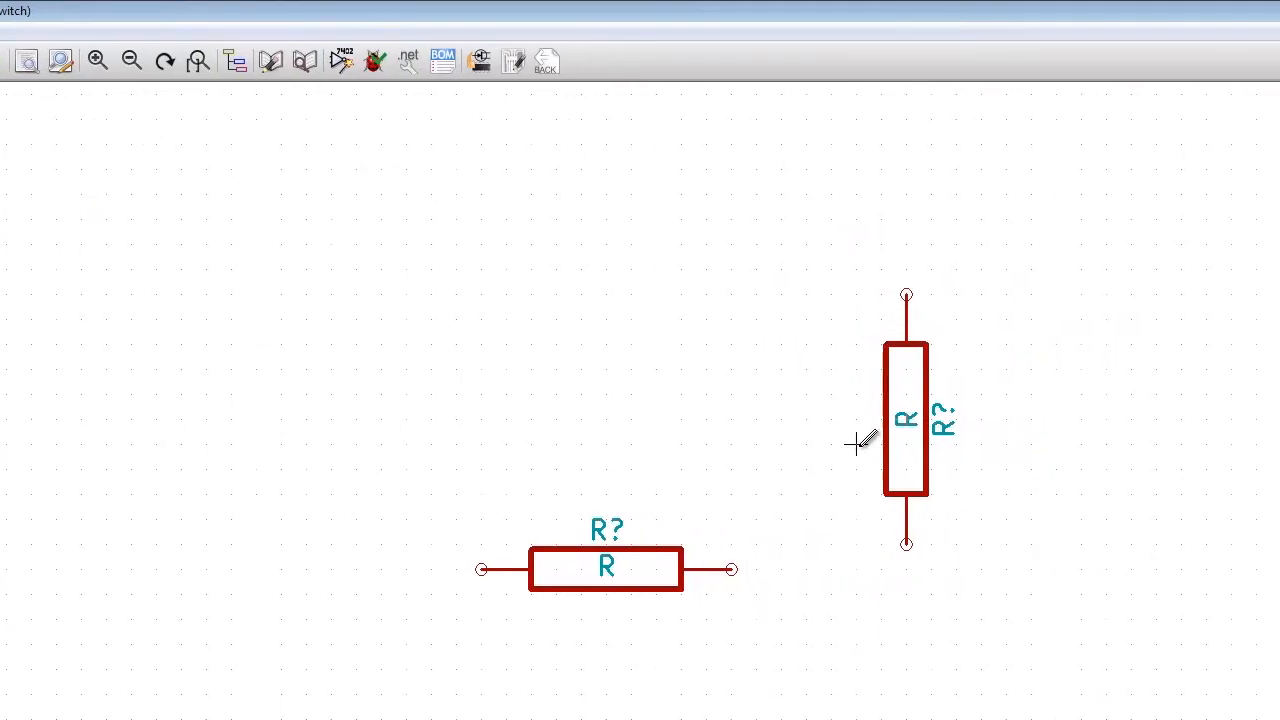
# - Delete the vertical resistor and check the commands offered for the remaining horizontal resistor
pyautogui.click(1263, 102)
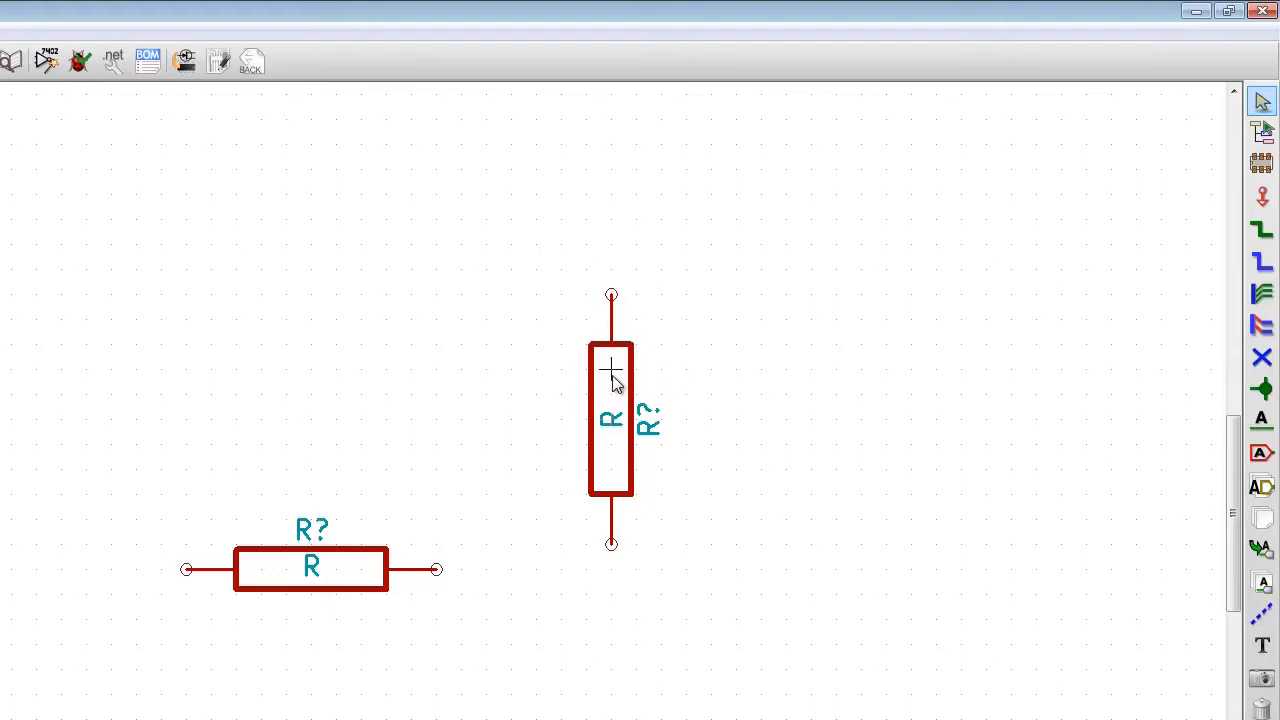
pyautogui.press('Delete')
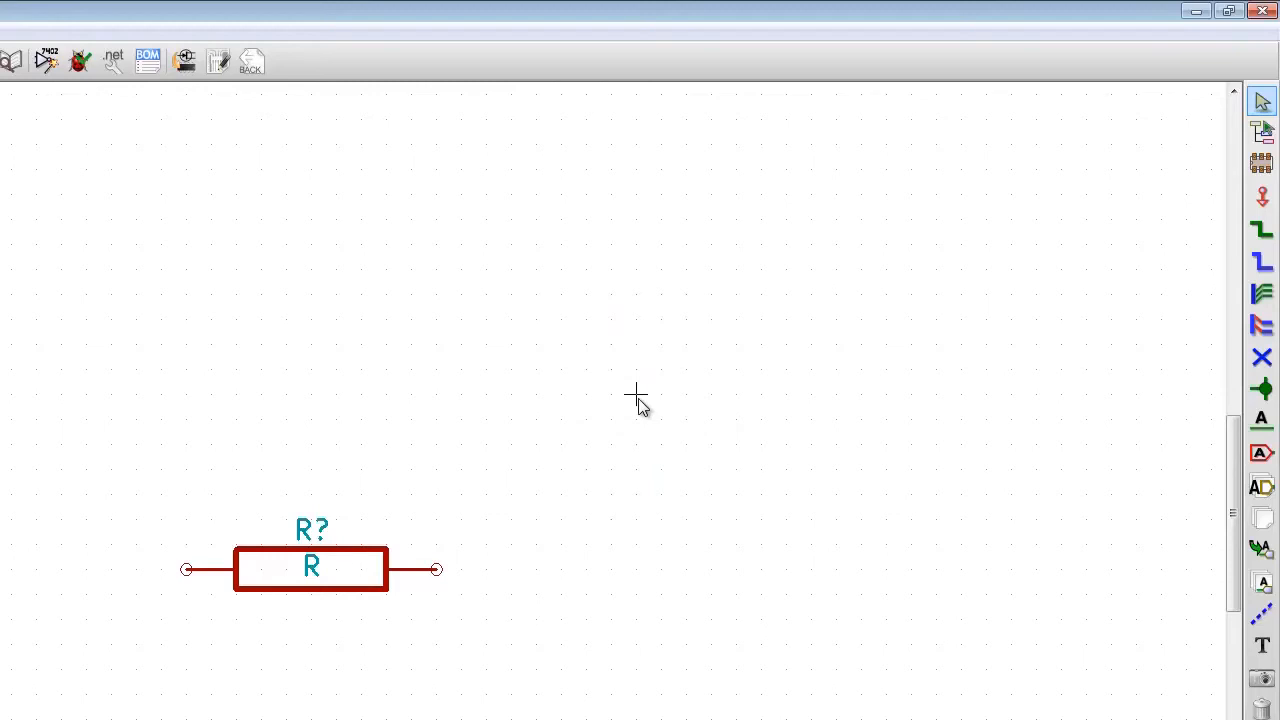
pyautogui.rightClick(362, 575)
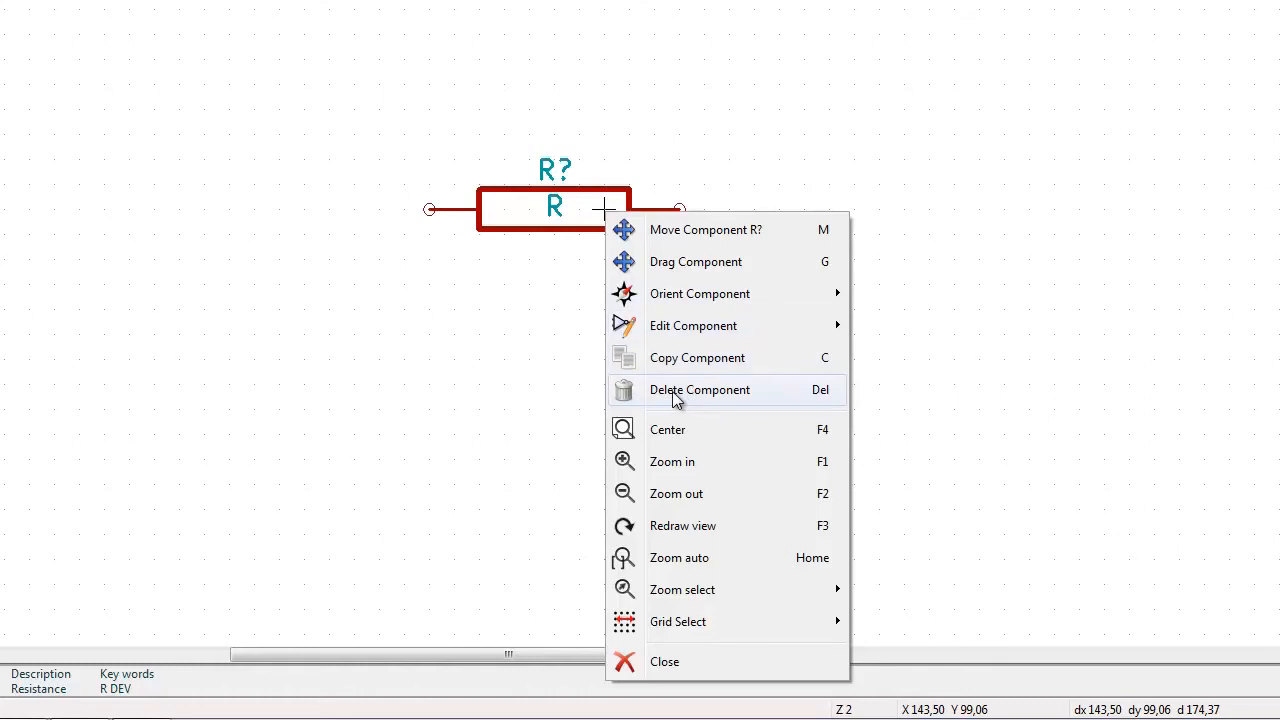
pyautogui.click(679, 109)
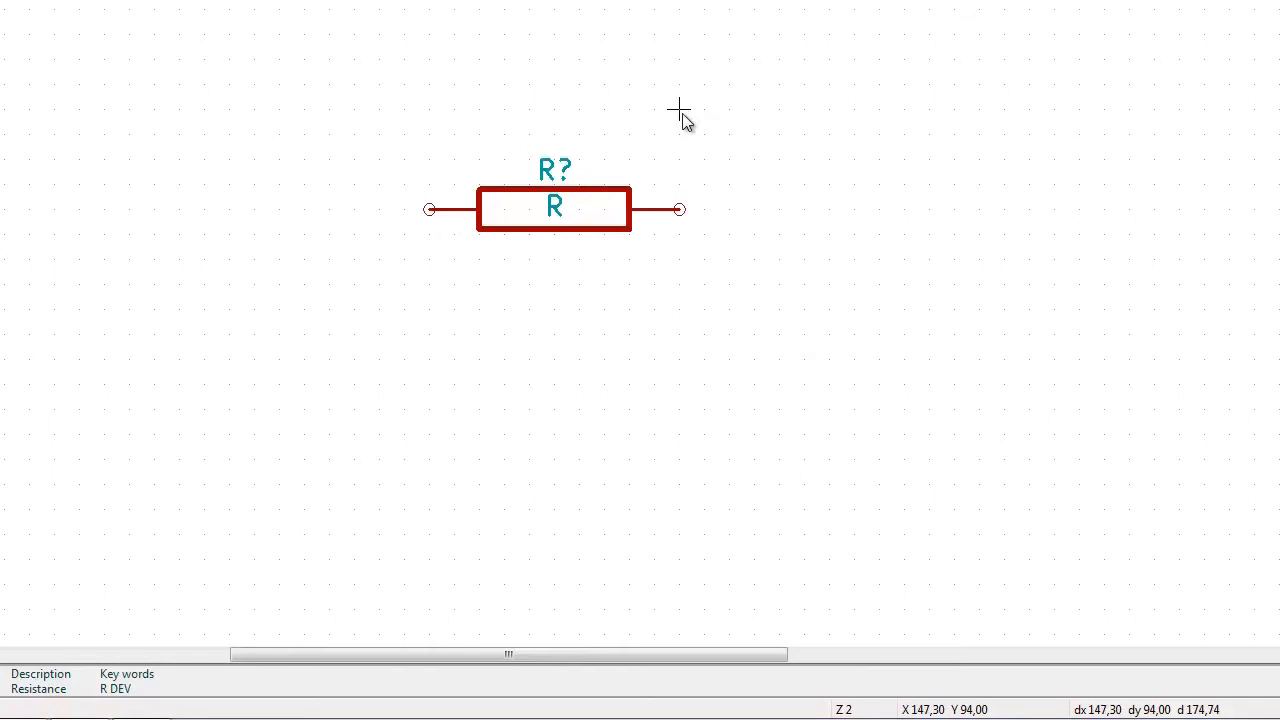
# - Find LED in the device library with the filter "led" and place it to the right of the resistor, in line with it
pyautogui.click(682, 113)
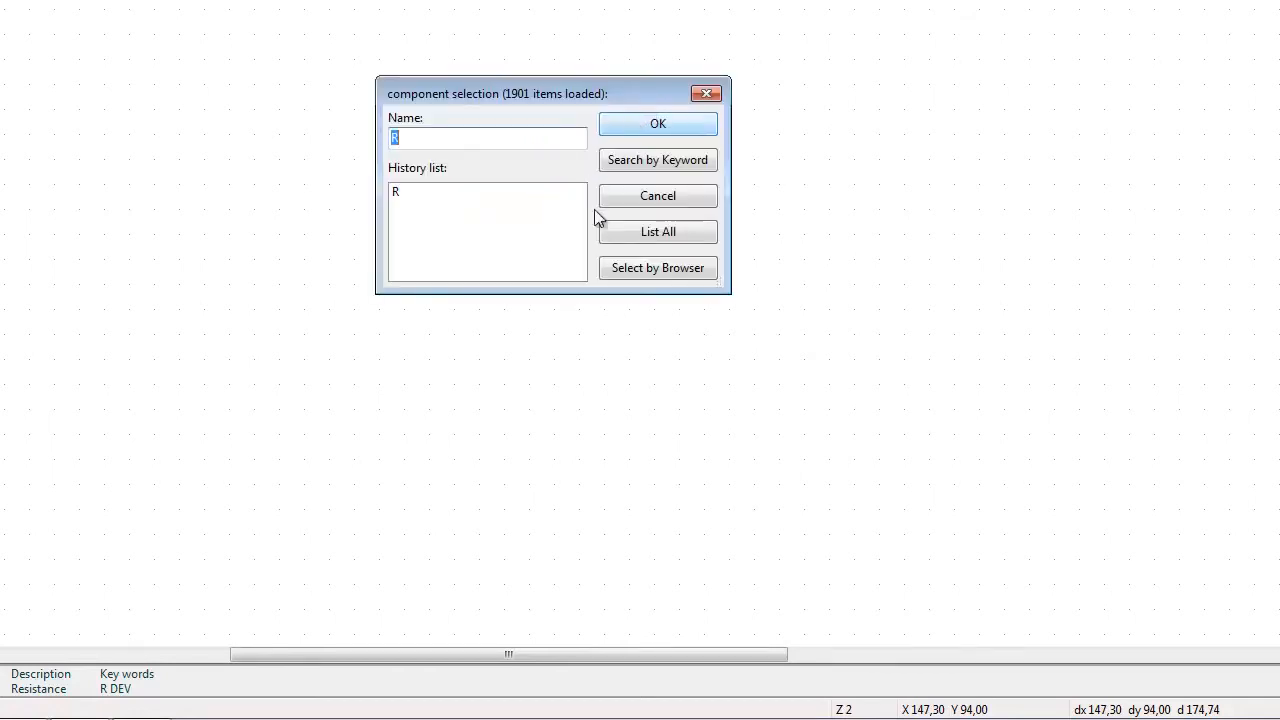
pyautogui.click(674, 240)
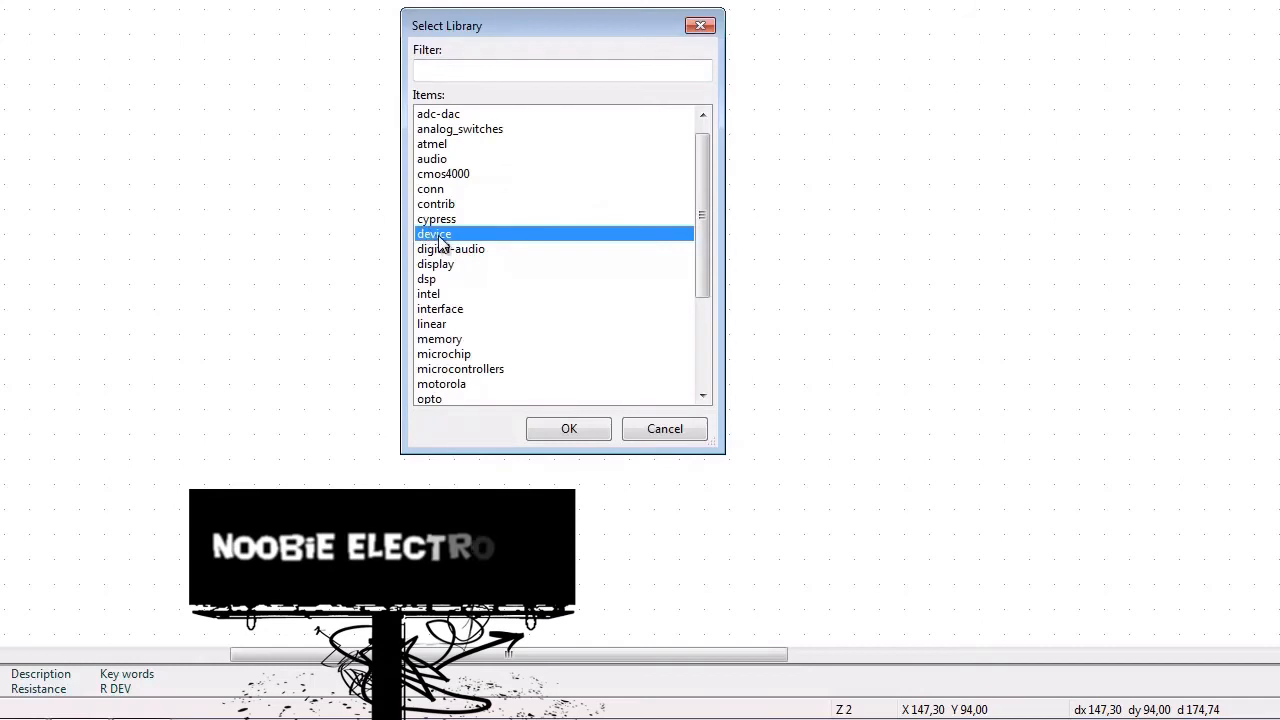
pyautogui.click(578, 430)
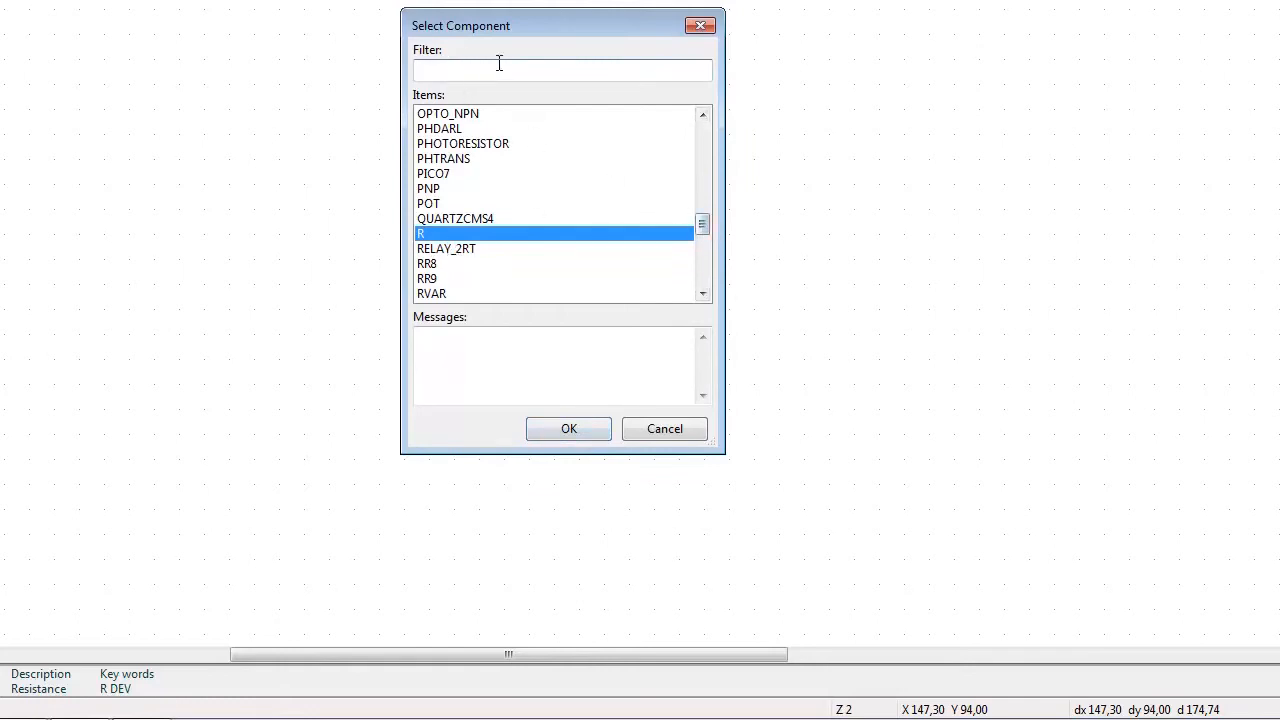
pyautogui.write('led')
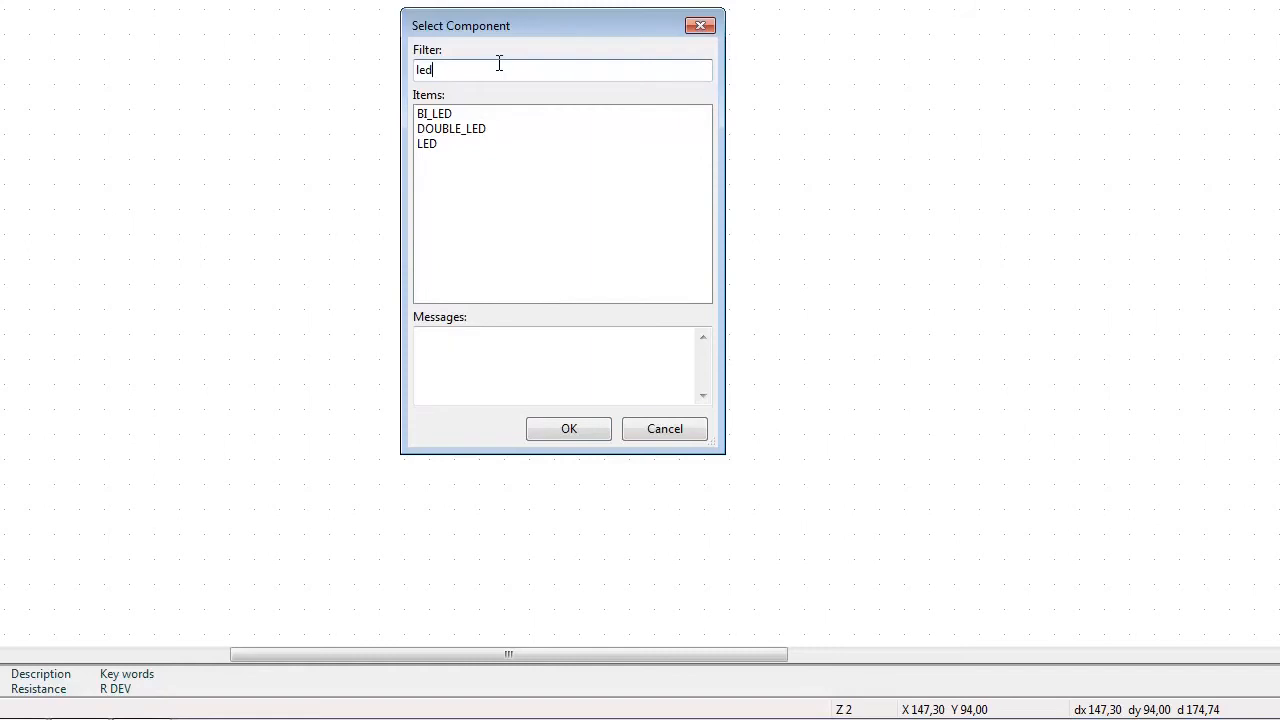
pyautogui.click(431, 146)
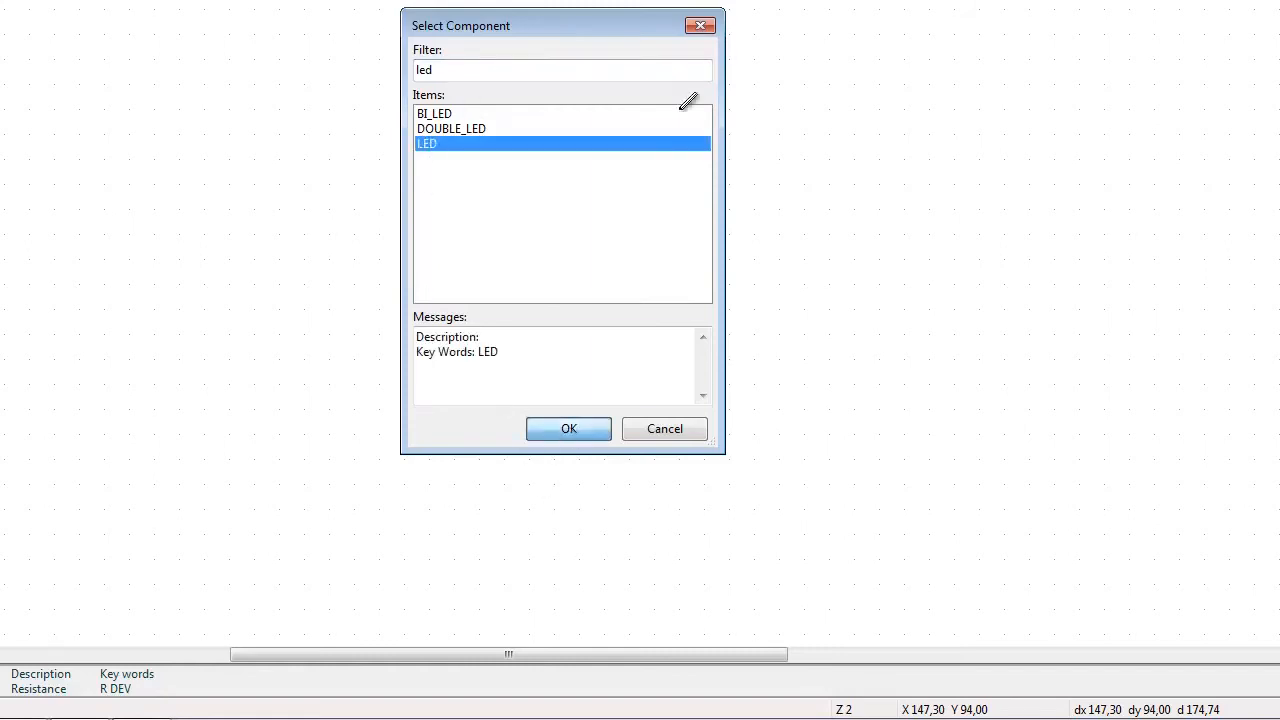
pyautogui.press('Return')
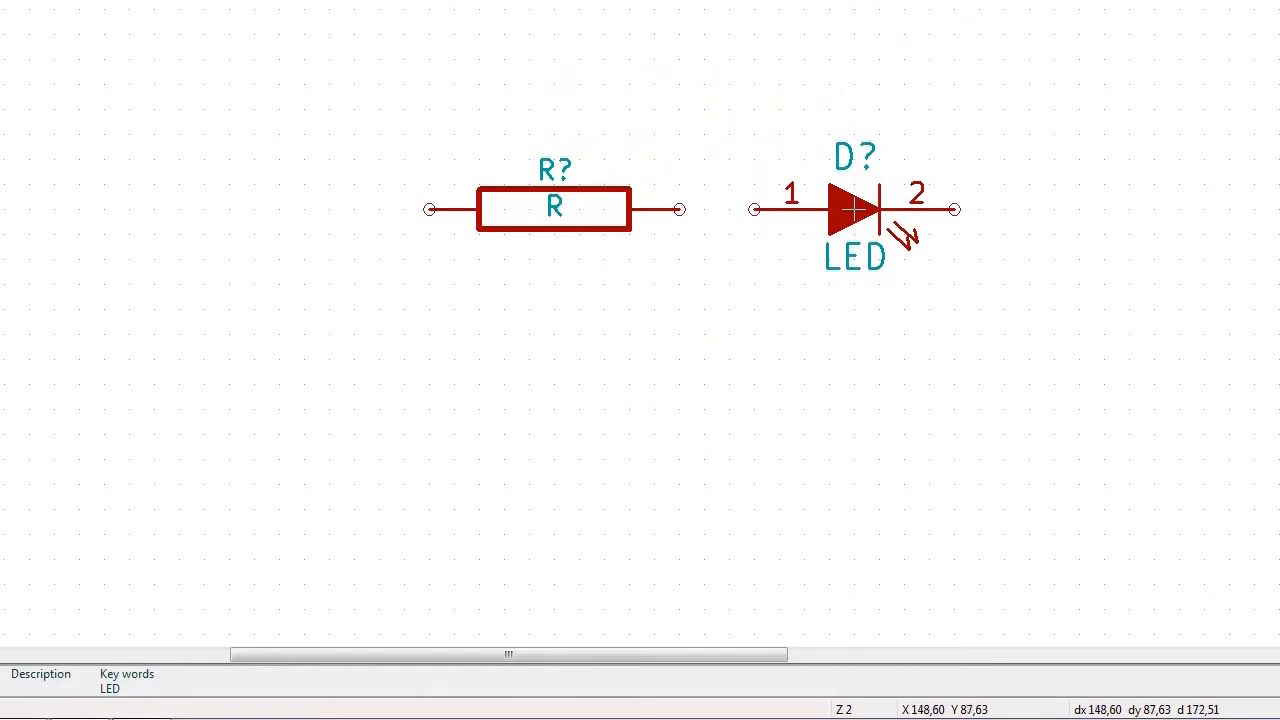
pyautogui.click(855, 209)
# - Filter the device library's components by "bat" and select BATTERY for placement
pyautogui.click(855, 209)
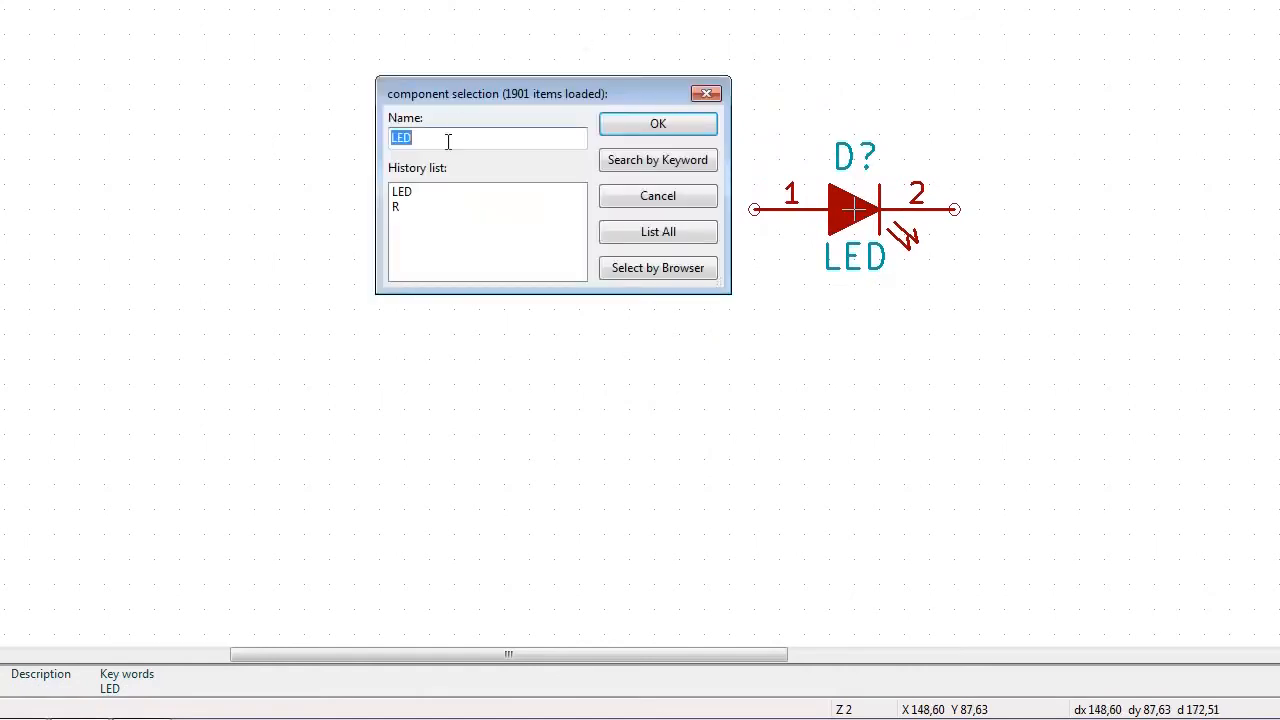
pyautogui.click(686, 233)
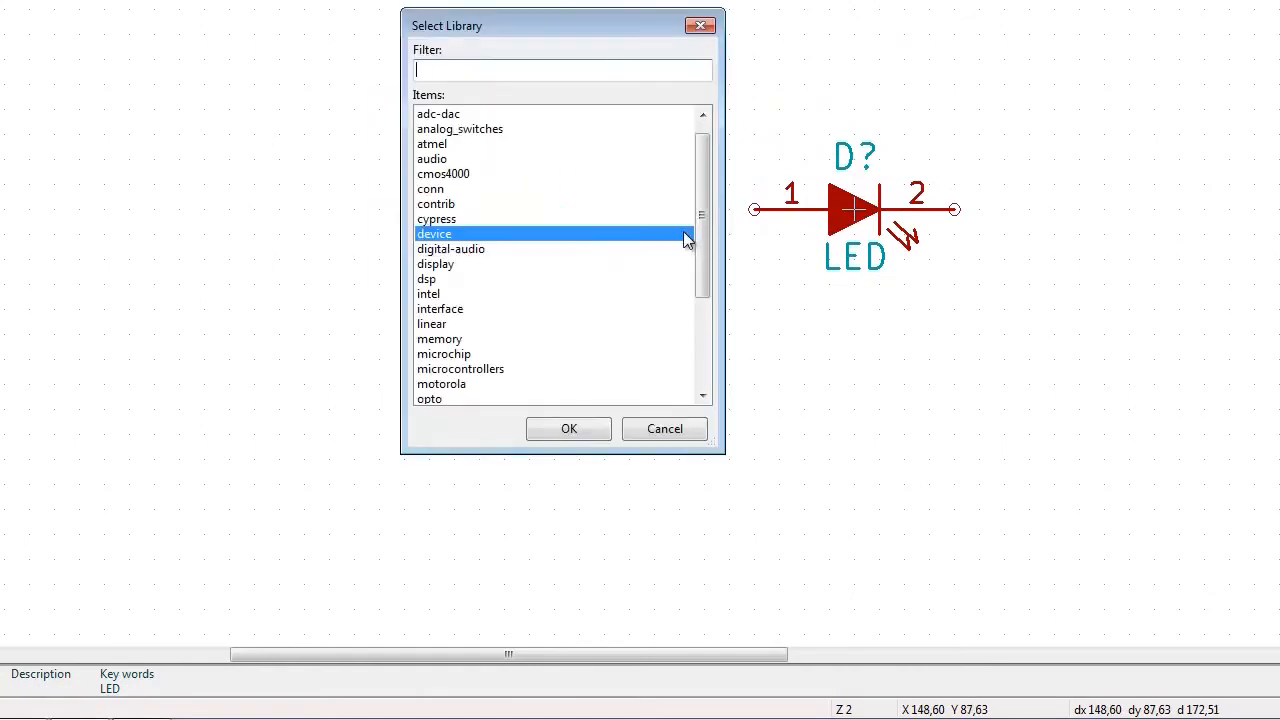
pyautogui.doubleClick(452, 236)
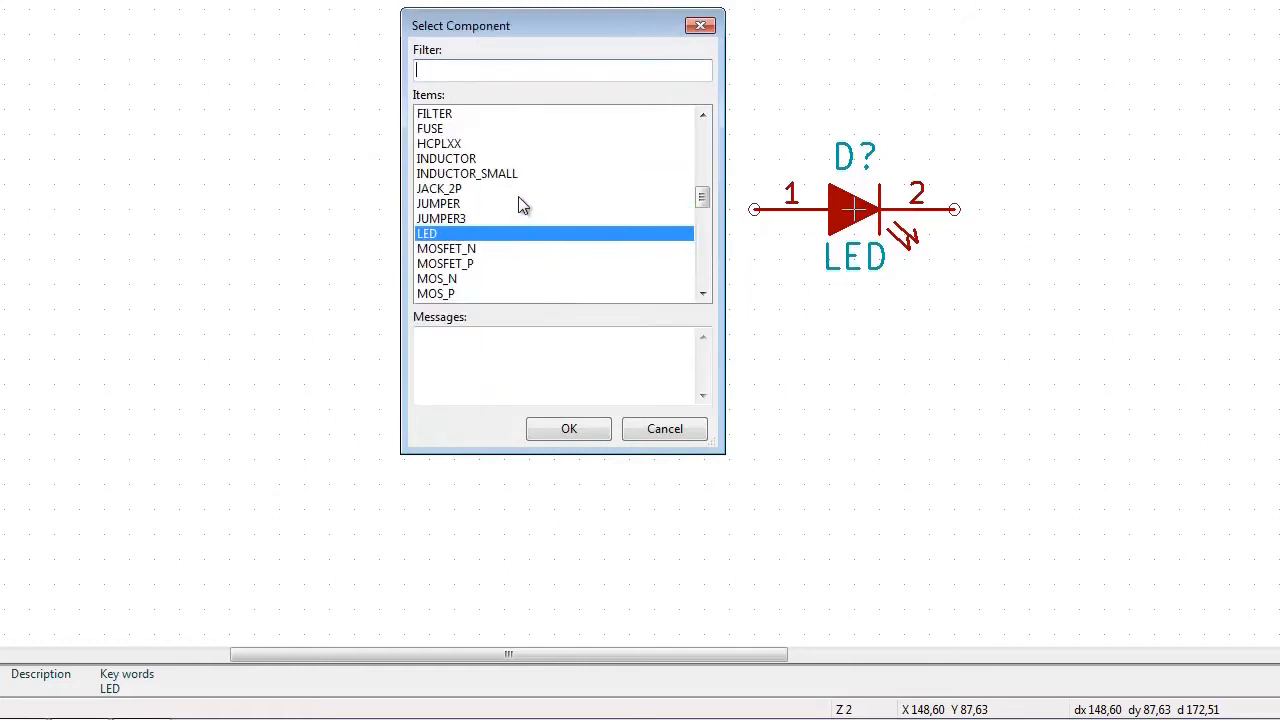
pyautogui.click(463, 69)
pyautogui.write('bat')
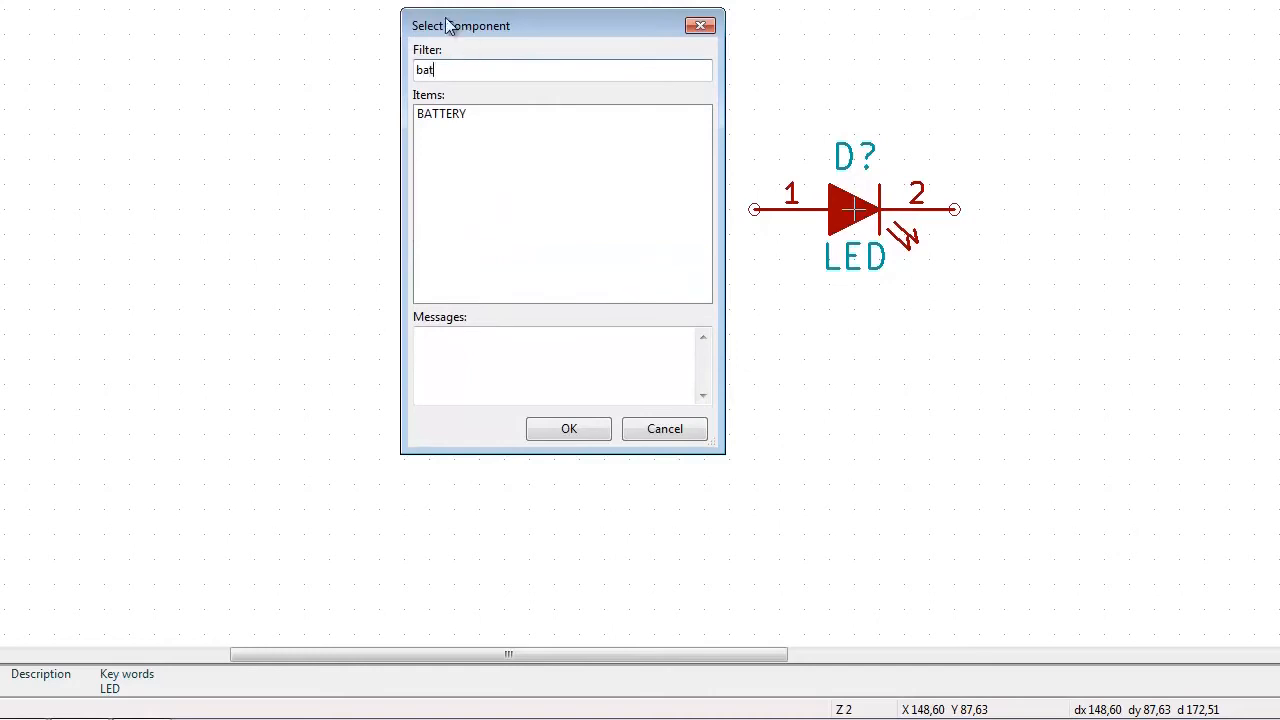
pyautogui.click(446, 112)
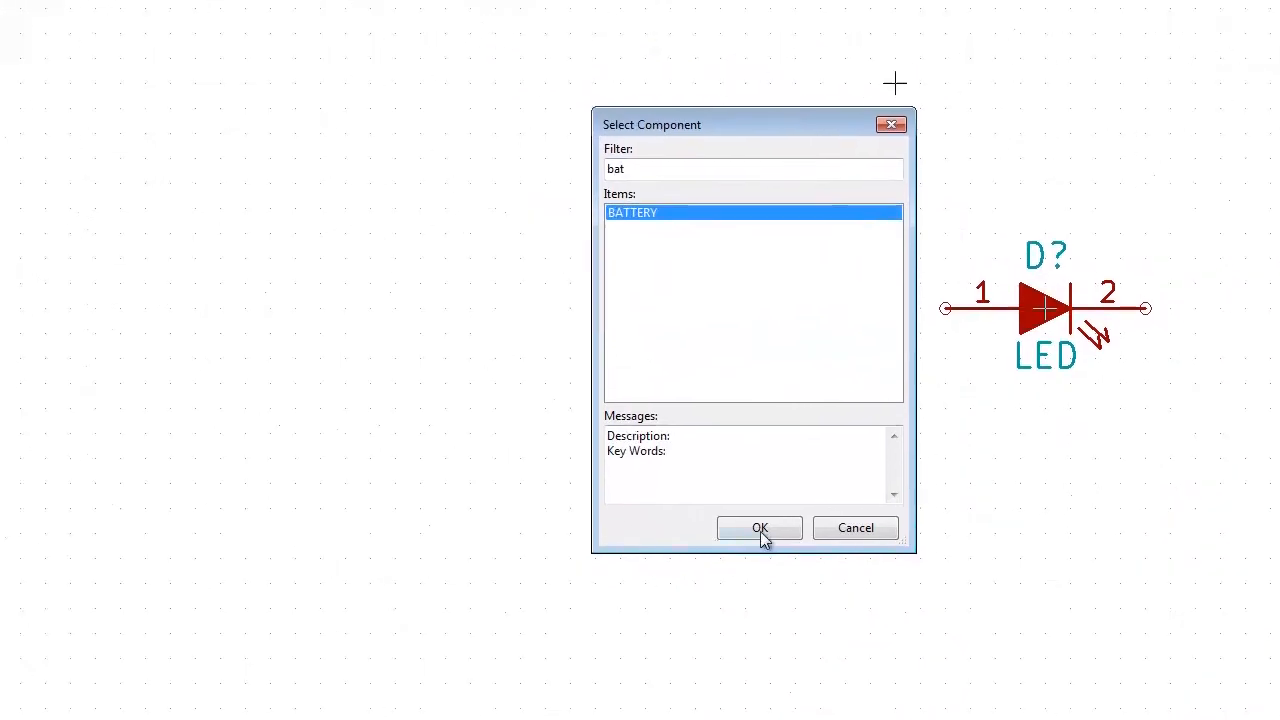
pyautogui.click(648, 470)
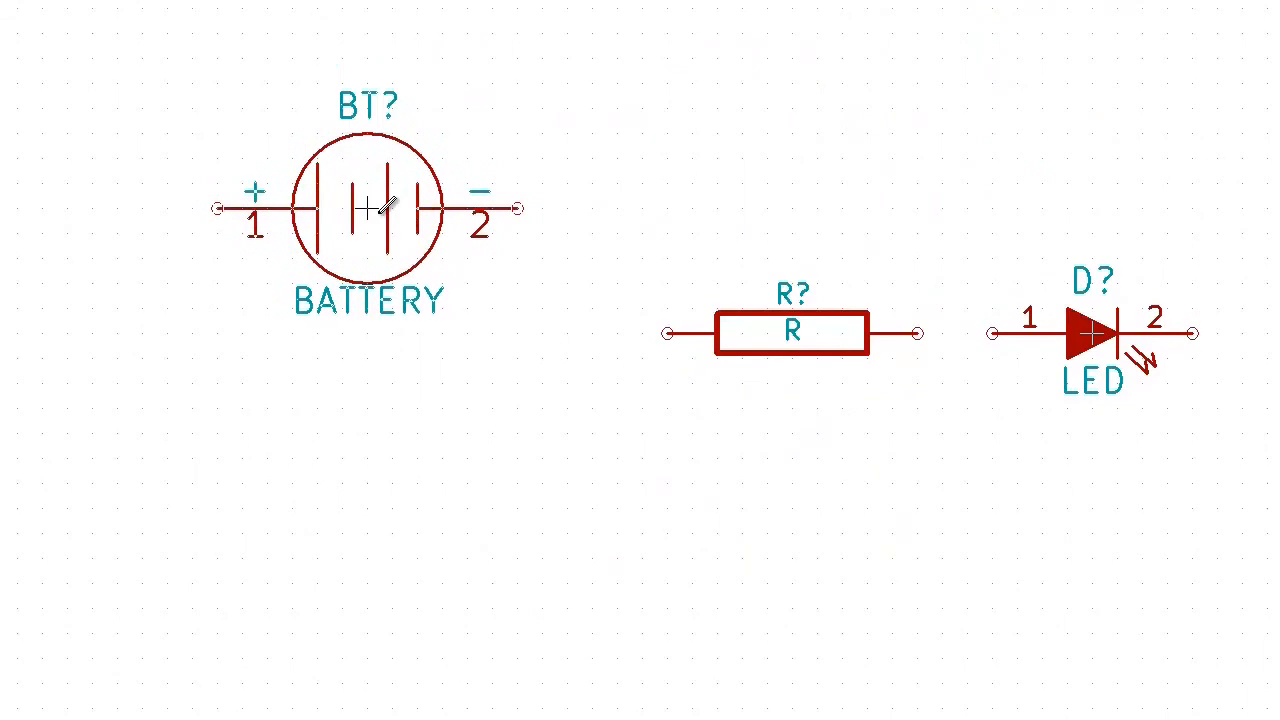
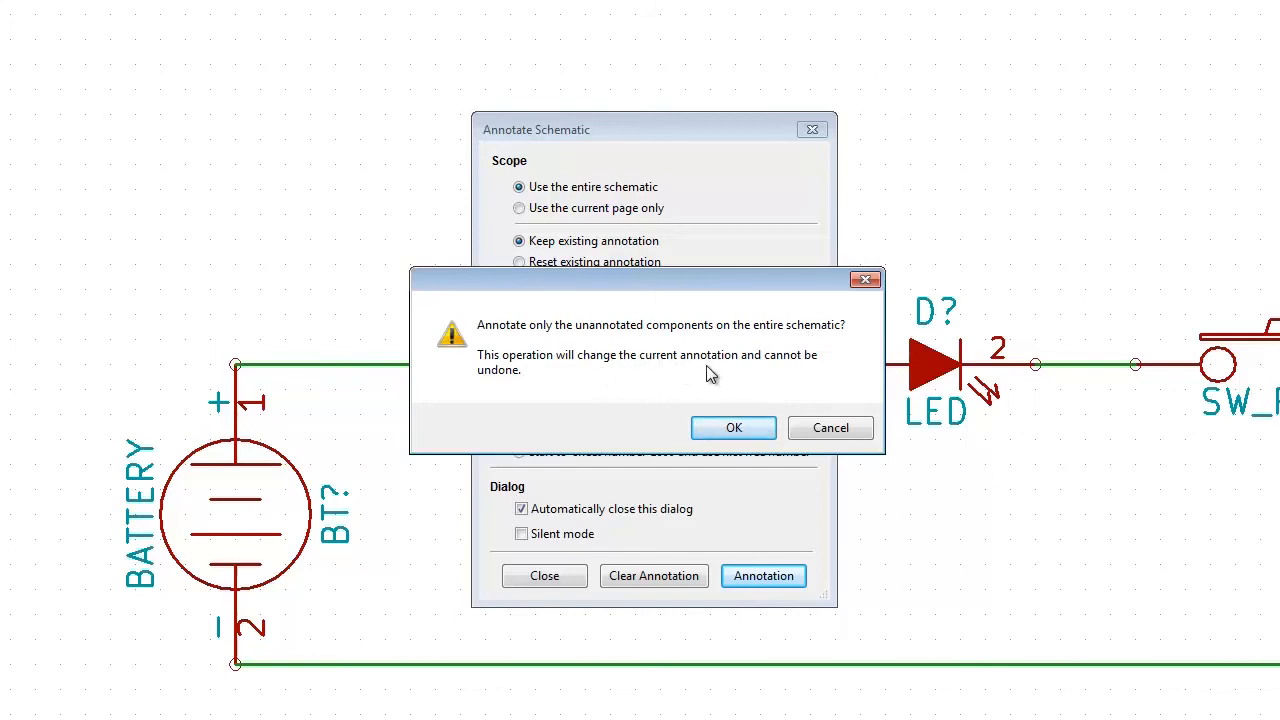
# - Annotate only the unannotated components on the entire schematic, keeping the existing annotation
pyautogui.click(733, 428)
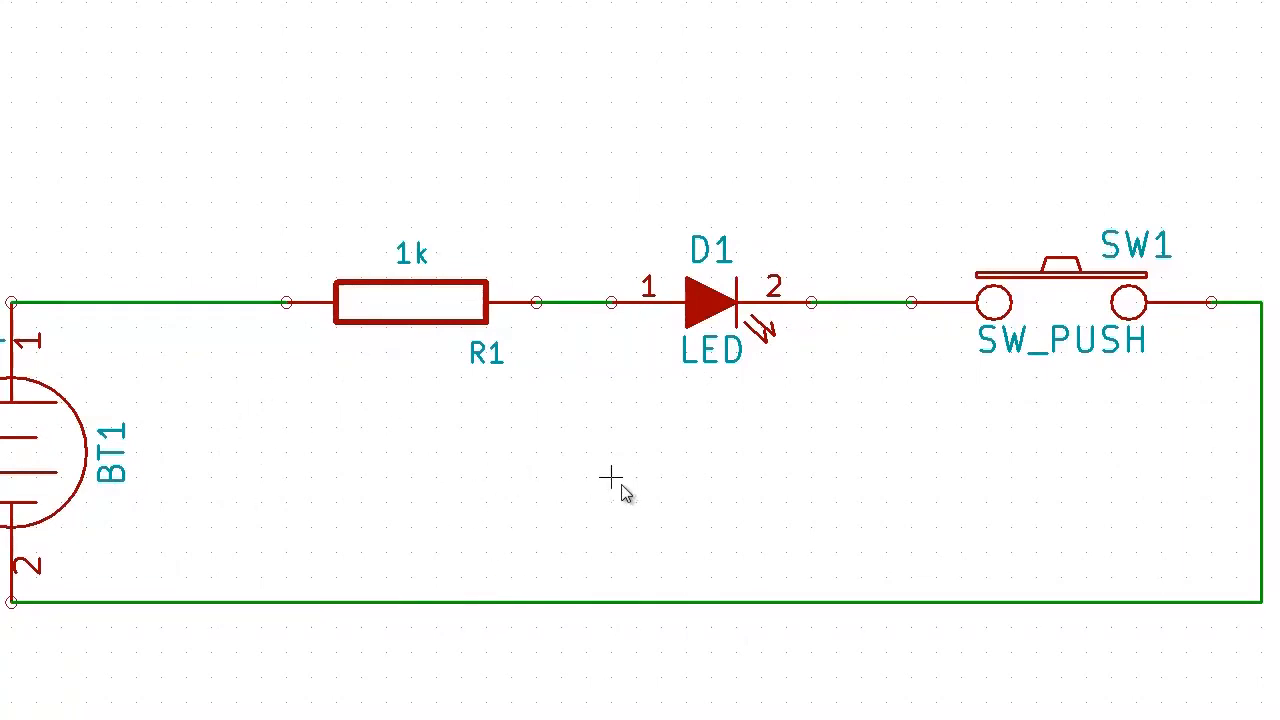
# - Select the +5V symbol from the power library for placement
pyautogui.press('a')
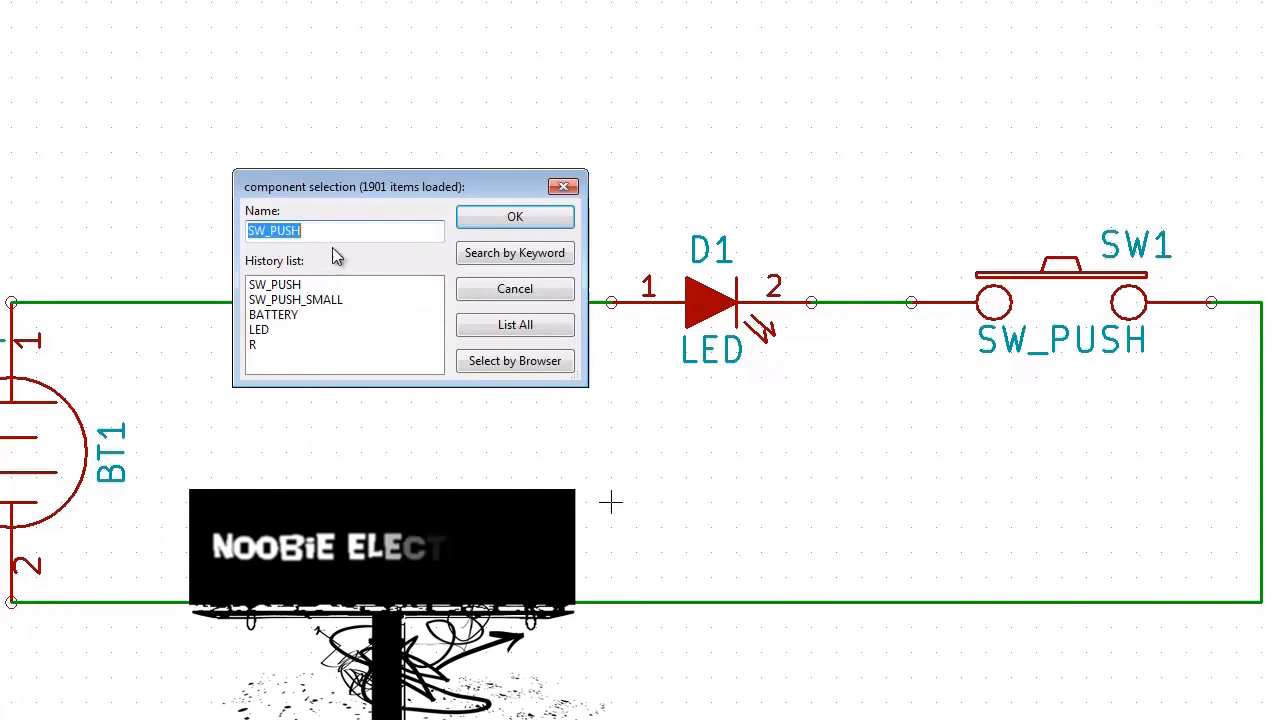
pyautogui.click(524, 338)
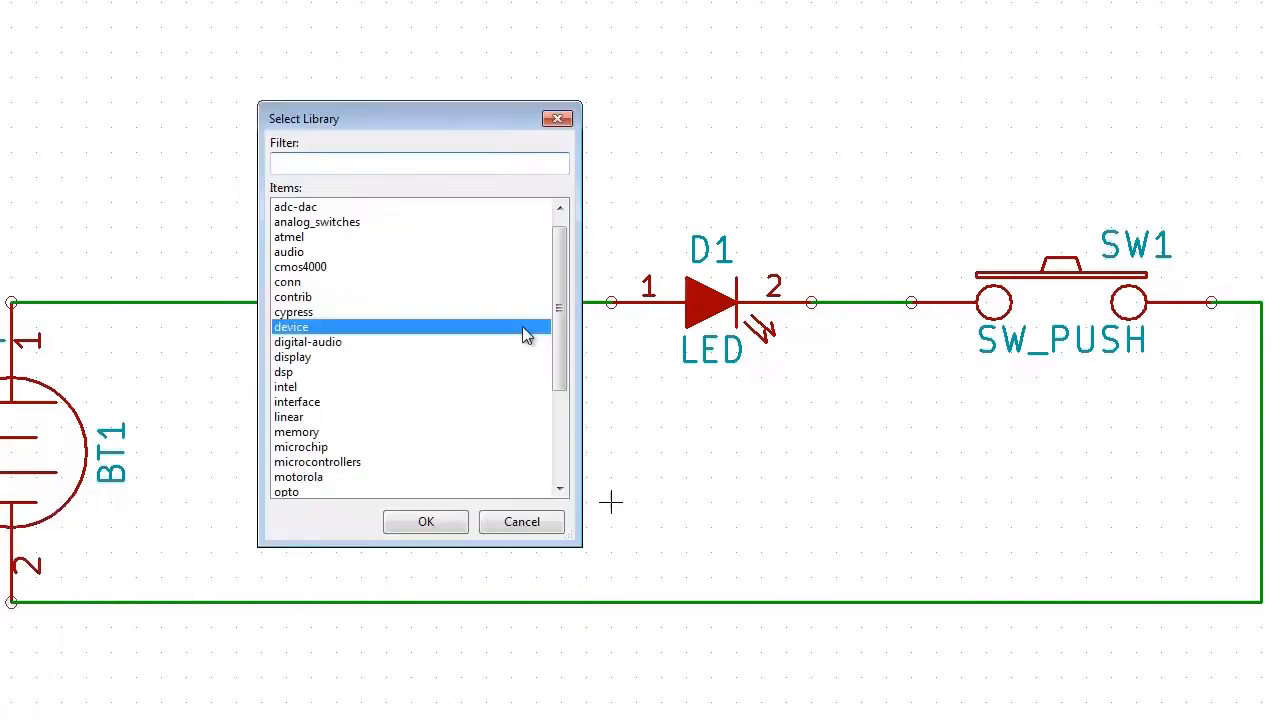
pyautogui.moveTo(560, 314); pyautogui.dragTo(560, 362)
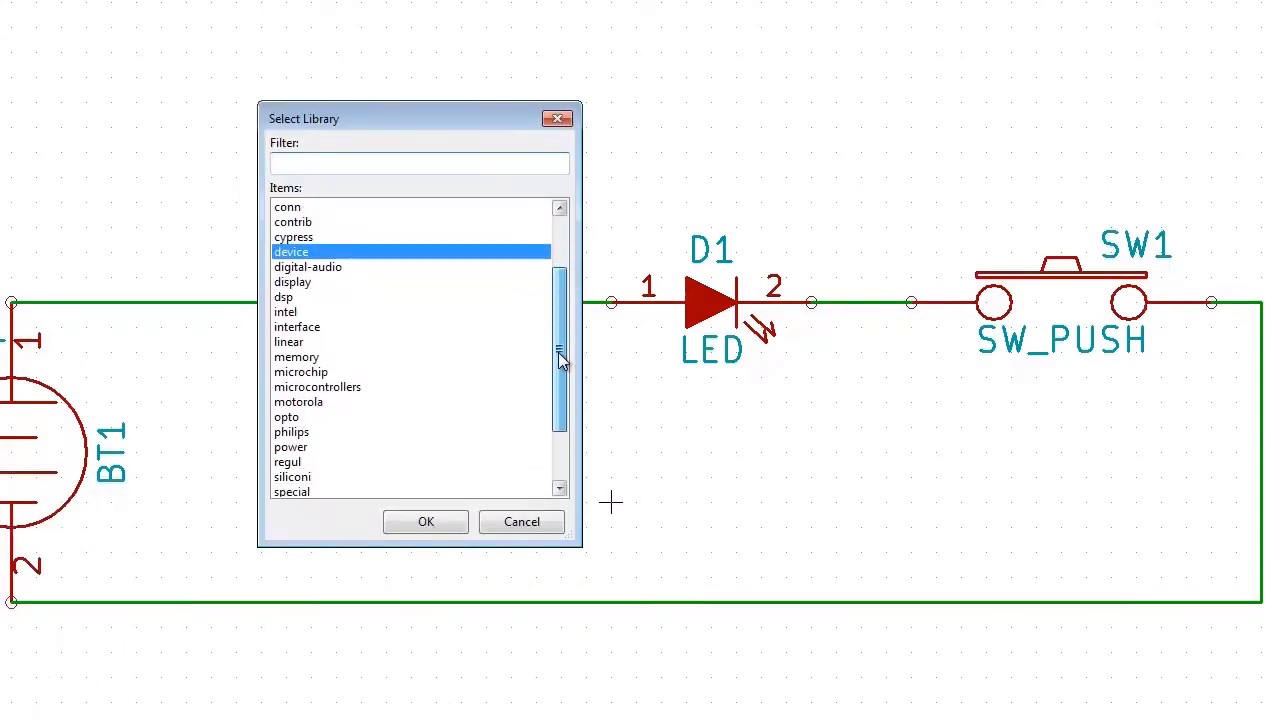
pyautogui.click(290, 447)
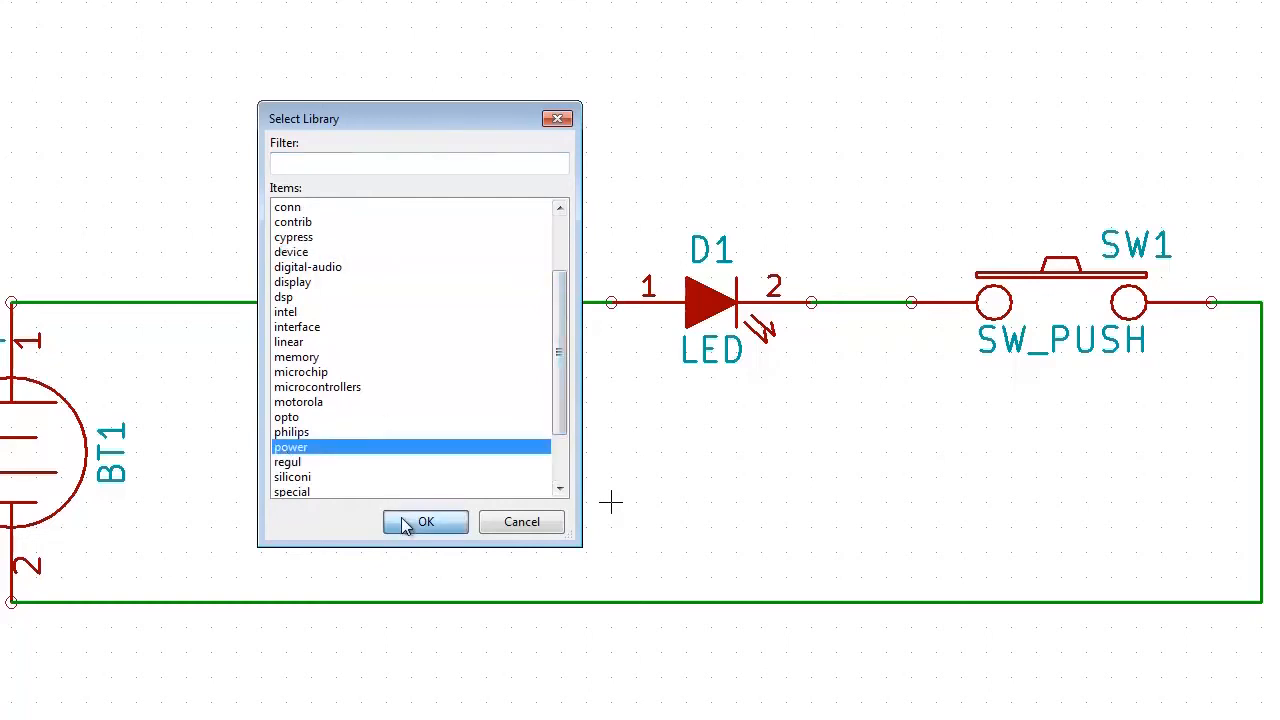
pyautogui.click(405, 522)
pyautogui.moveTo(560, 214); pyautogui.dragTo(563, 273)
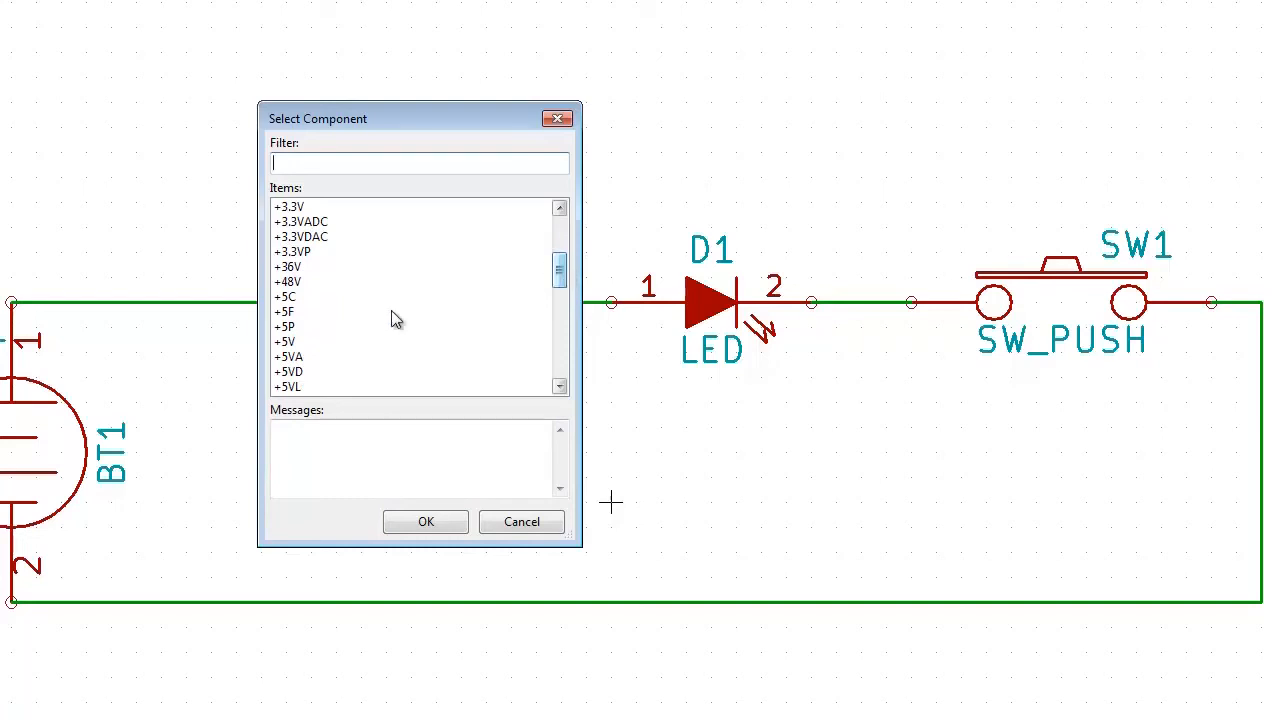
pyautogui.click(287, 343)
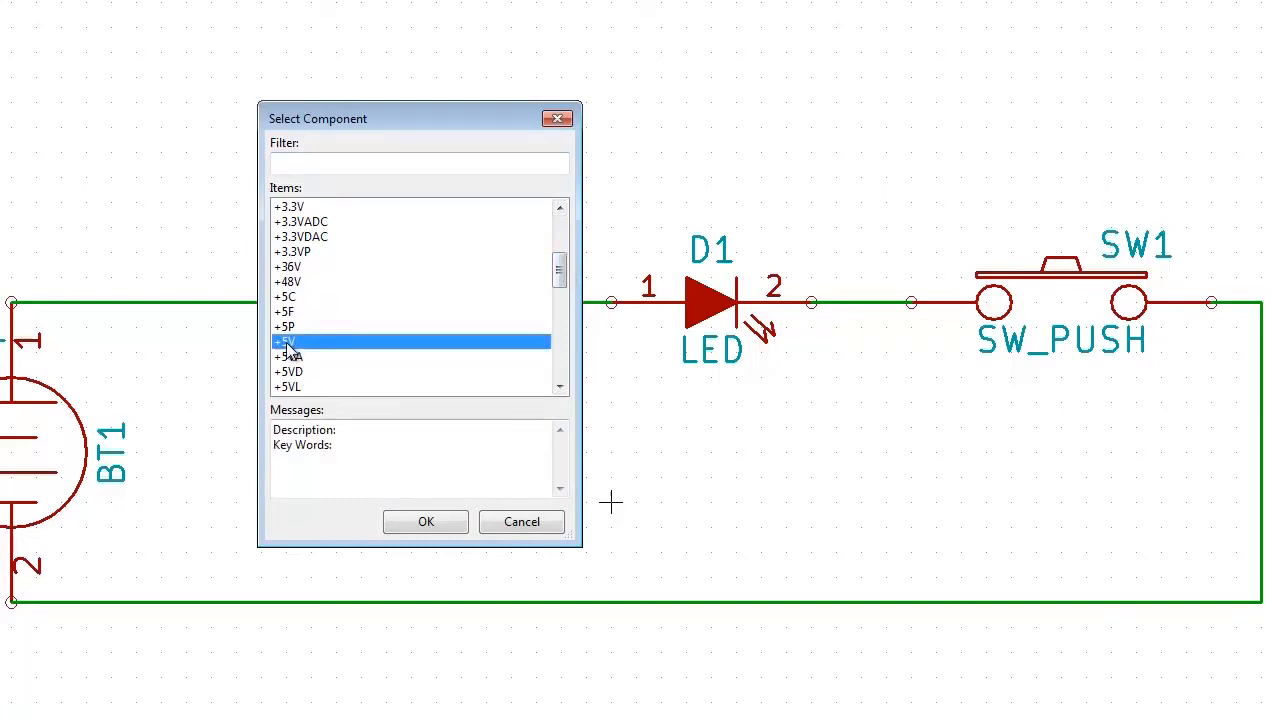
pyautogui.click(452, 522)
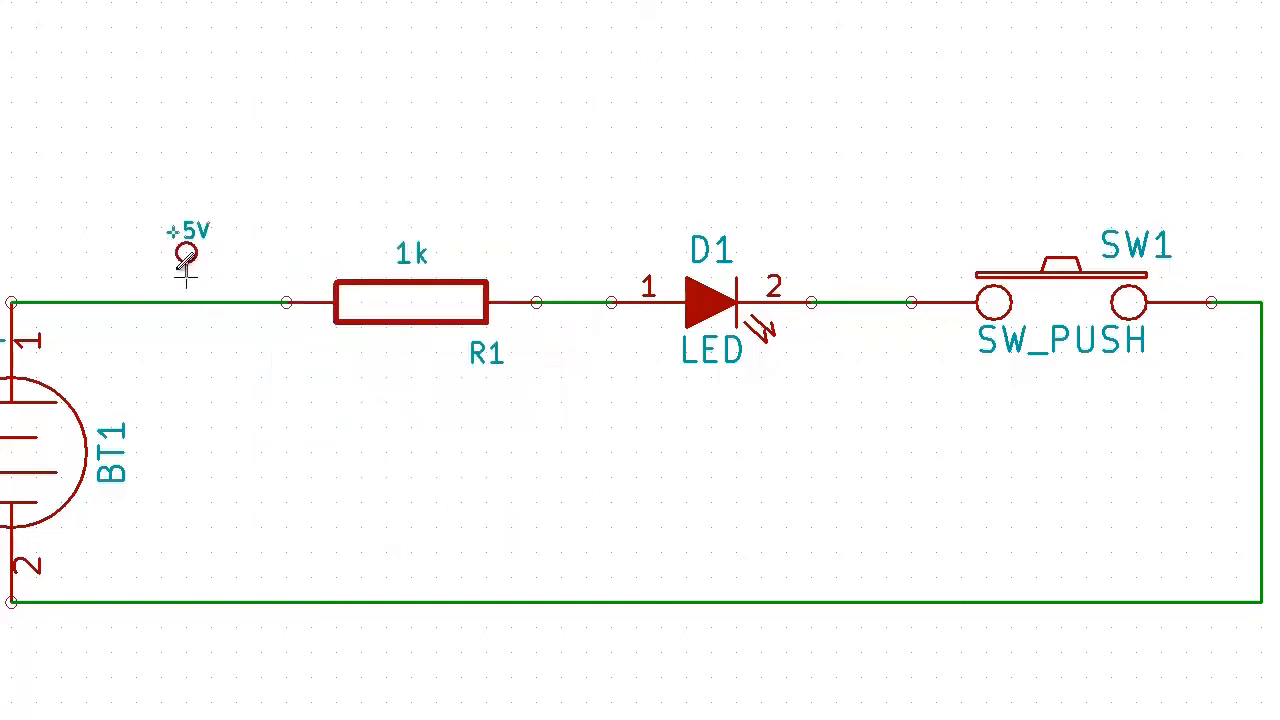
# - Place the +5V symbol above the wire between battery BT1 and resistor R1, and wire it down to that connection
pyautogui.click(160, 201)
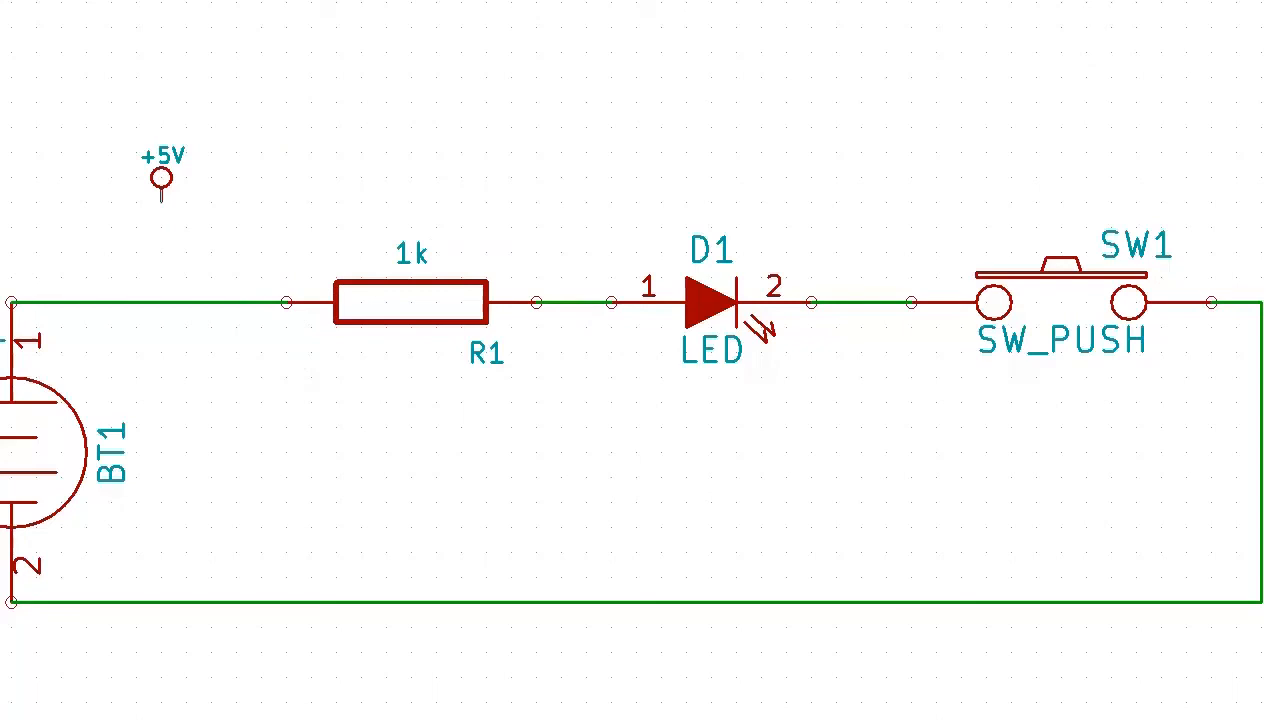
pyautogui.click(161, 200)
pyautogui.click(161, 301)
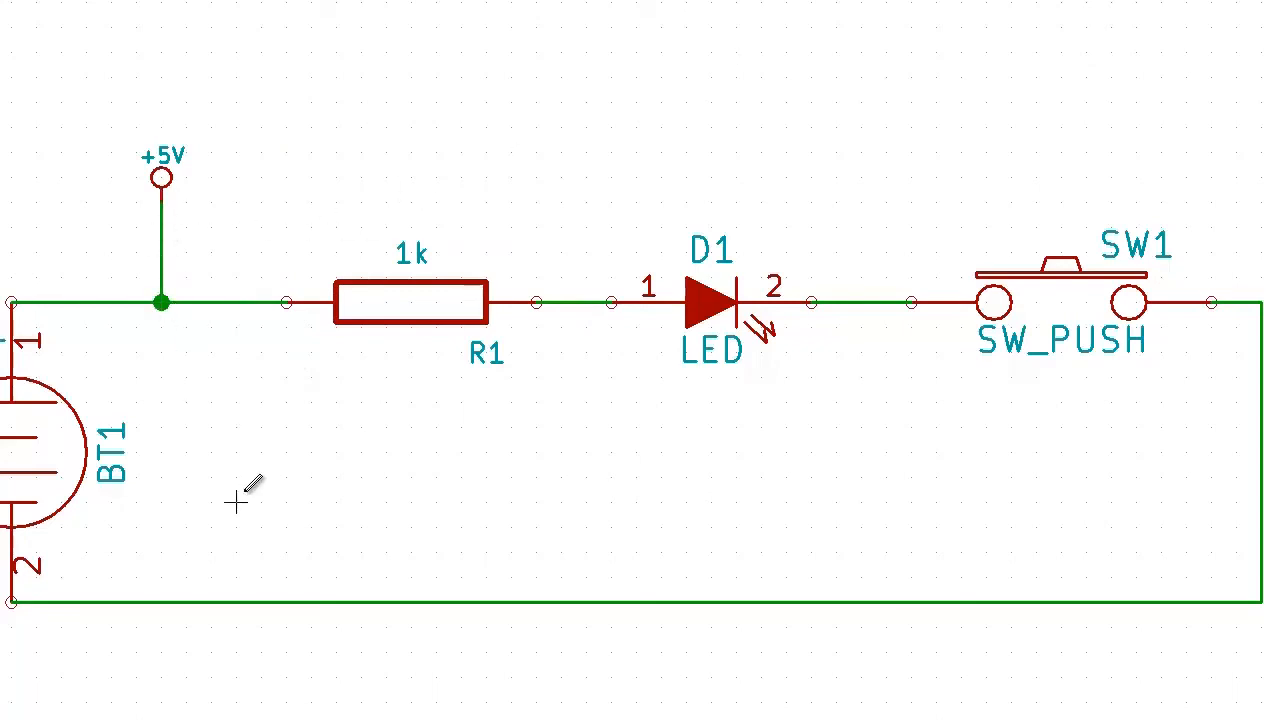
# - Filter the power library's components by "gnd" and select the GND symbol for placement
pyautogui.press('a')
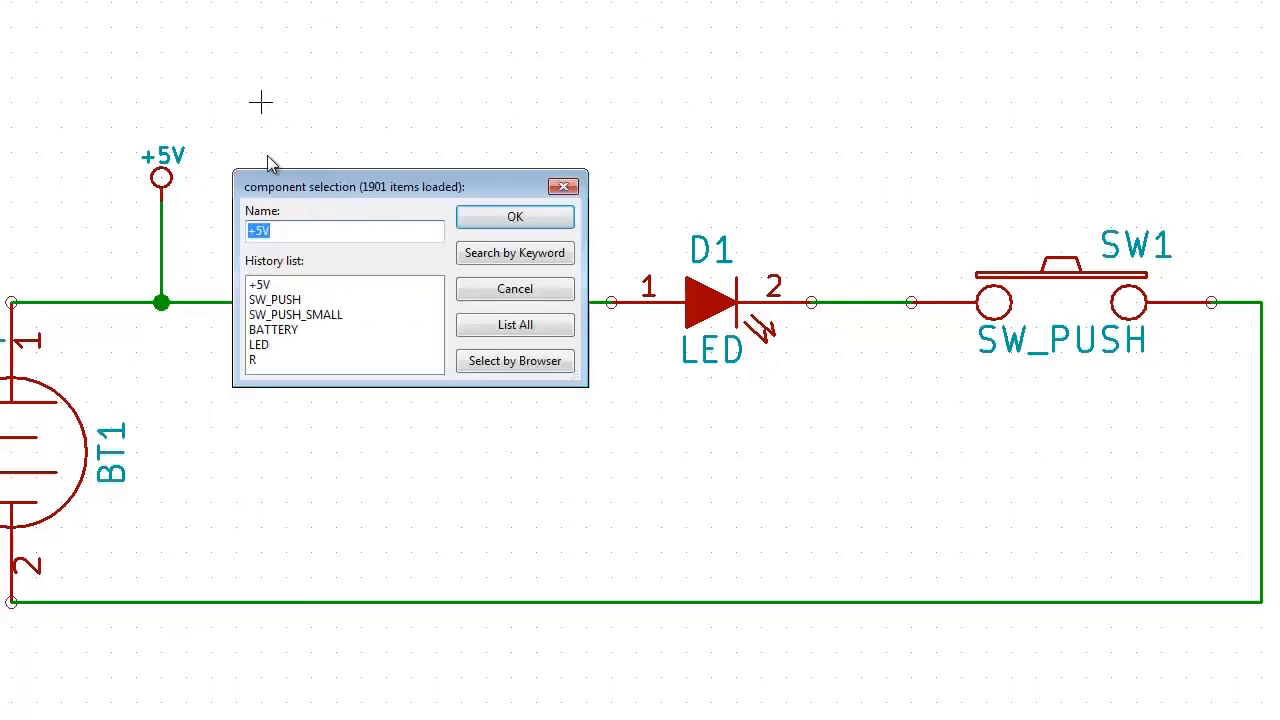
pyautogui.write('gnd')
pyautogui.click(486, 322)
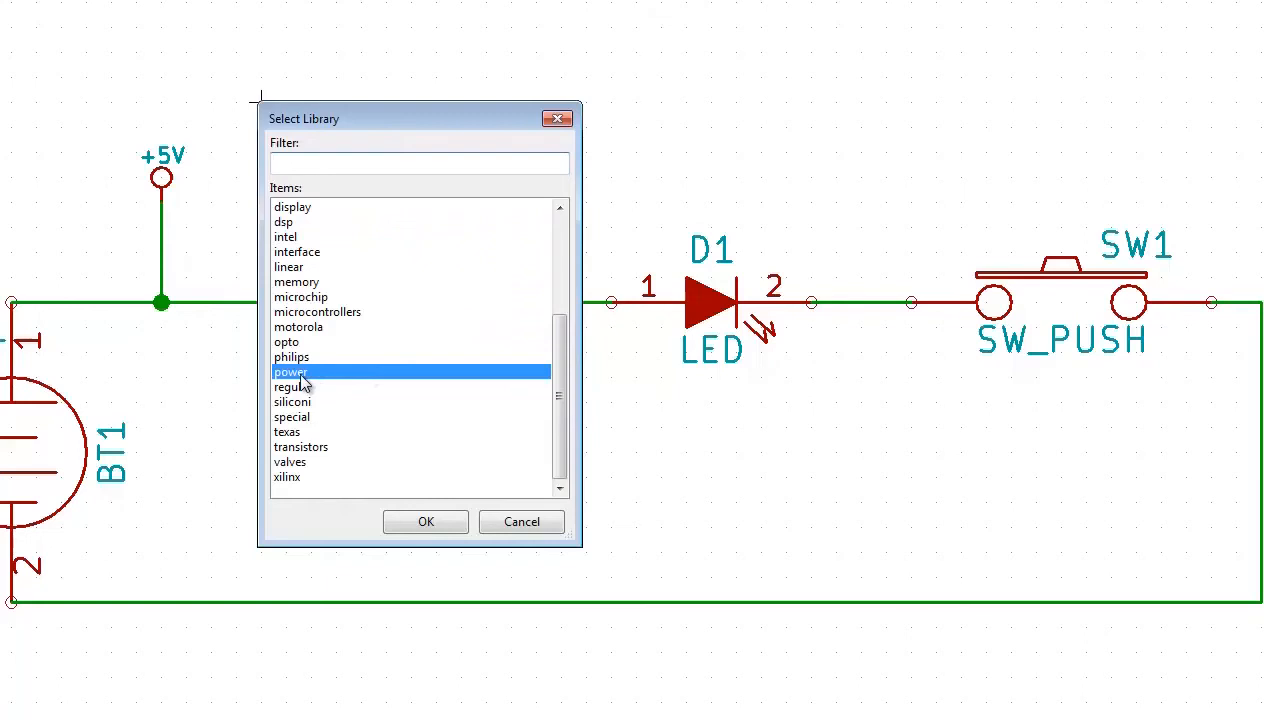
pyautogui.doubleClick(301, 374)
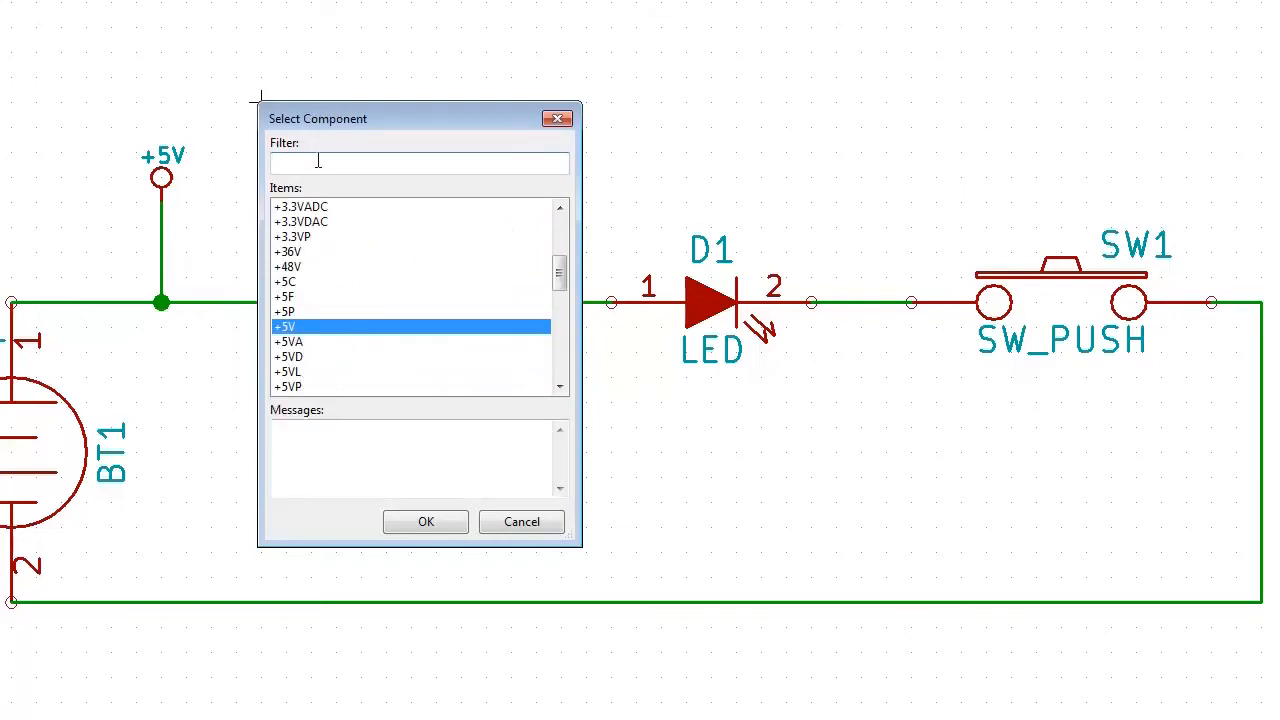
pyautogui.write('gnd')
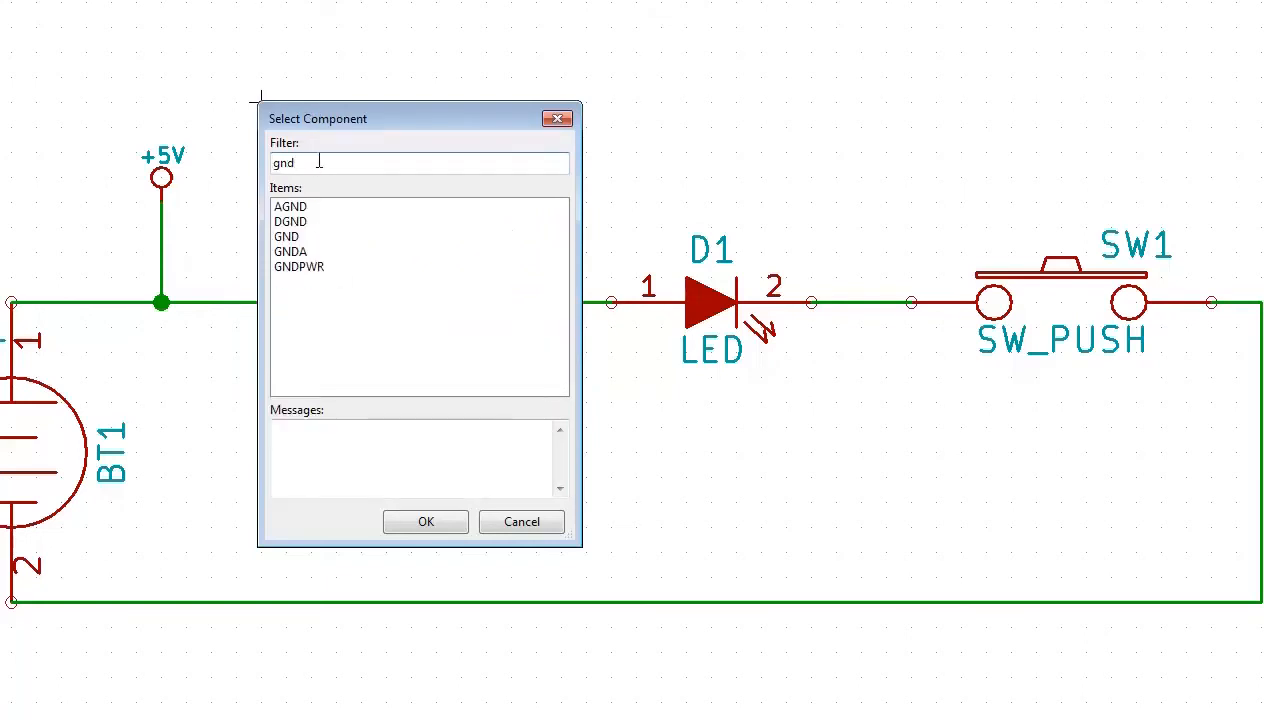
pyautogui.click(292, 237)
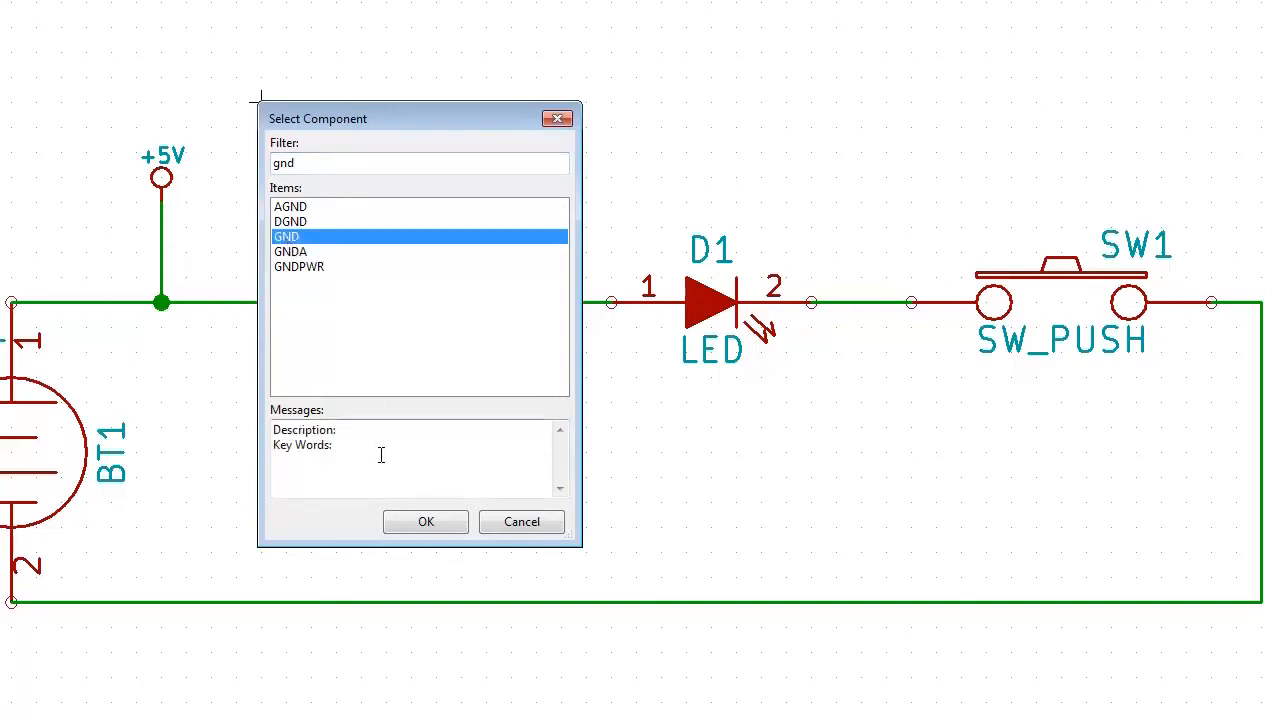
pyautogui.click(424, 523)
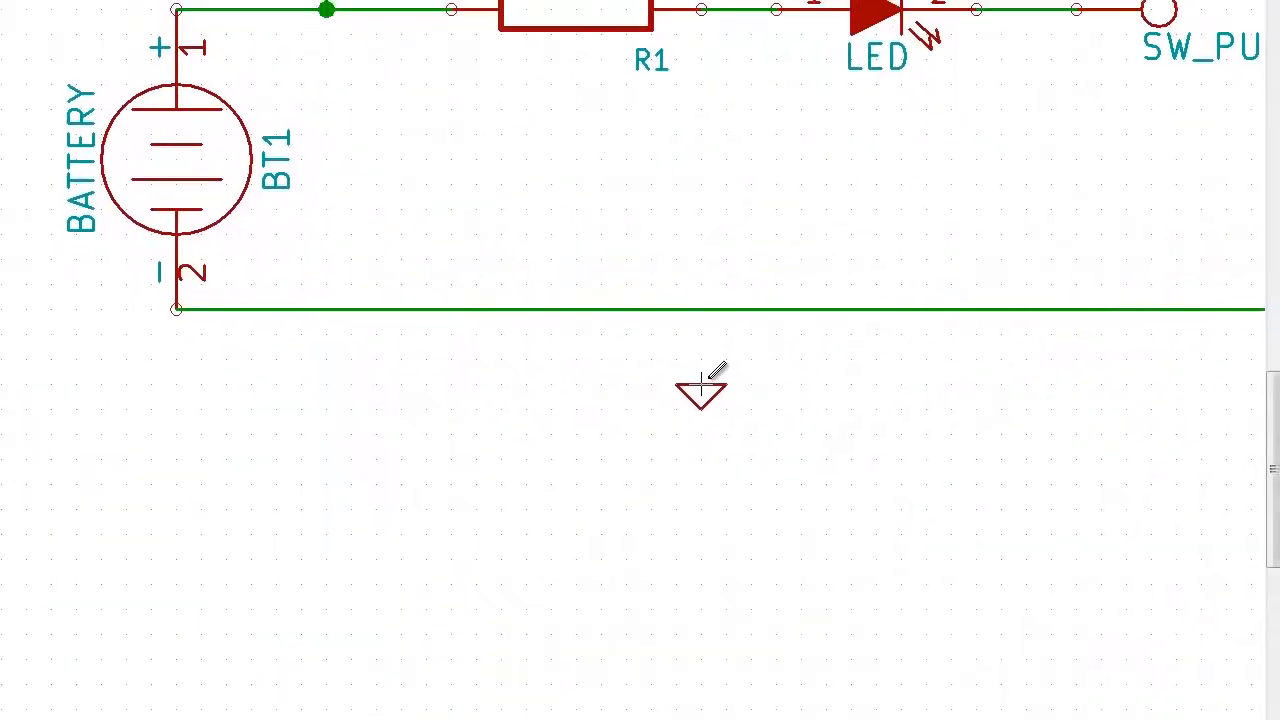
# - Place the GND symbol below the circuit's lower wire and wire it up to that connection
pyautogui.click(702, 381)
pyautogui.click(1264, 184)
pyautogui.click(661, 469)
pyautogui.click(661, 396)
pyautogui.scroll(1, 313, 493)
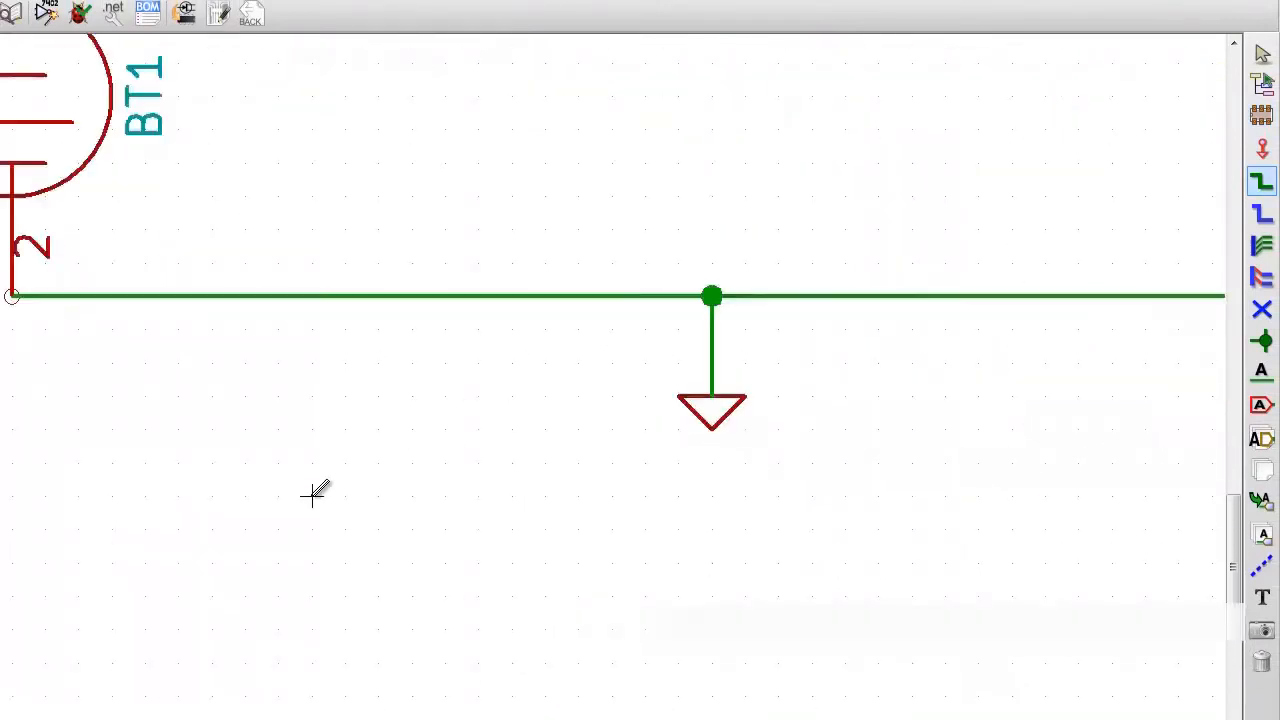
# - Save the whole schematic project
pyautogui.scroll(-2, 313, 493)
pyautogui.scroll(-1, 517, 274)
pyautogui.scroll(1, 320, 500)
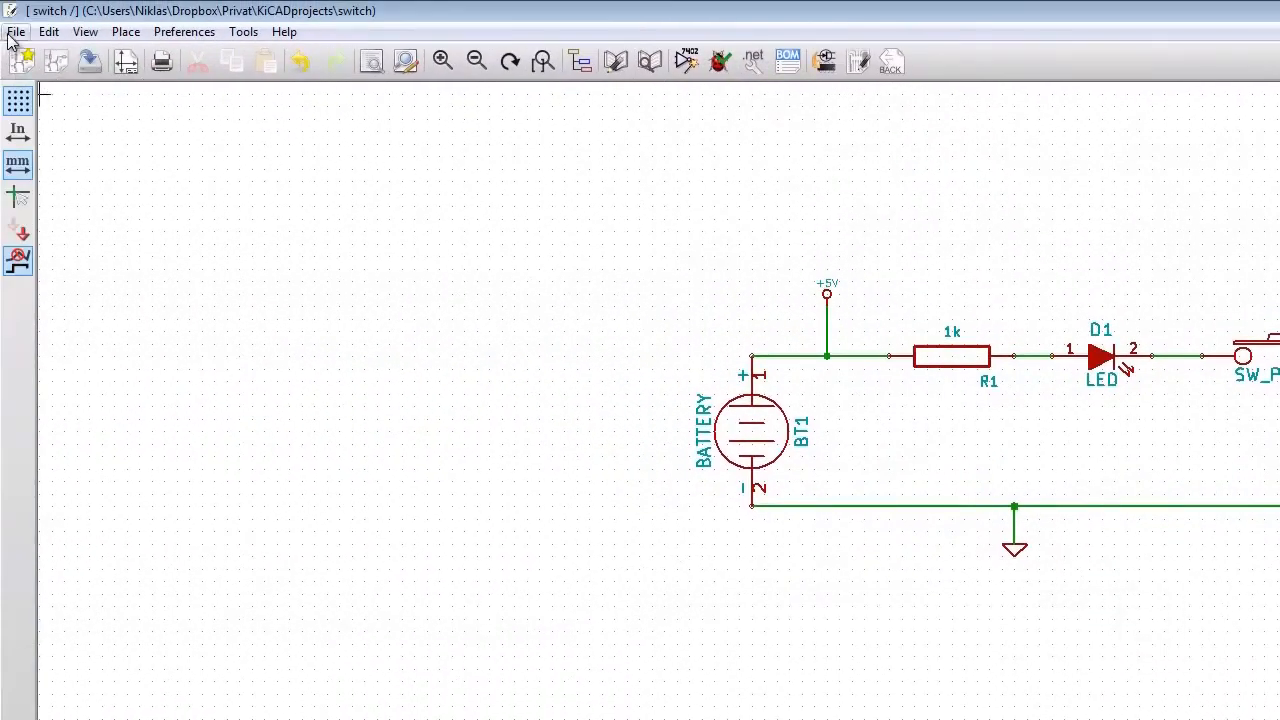
pyautogui.click(15, 33)
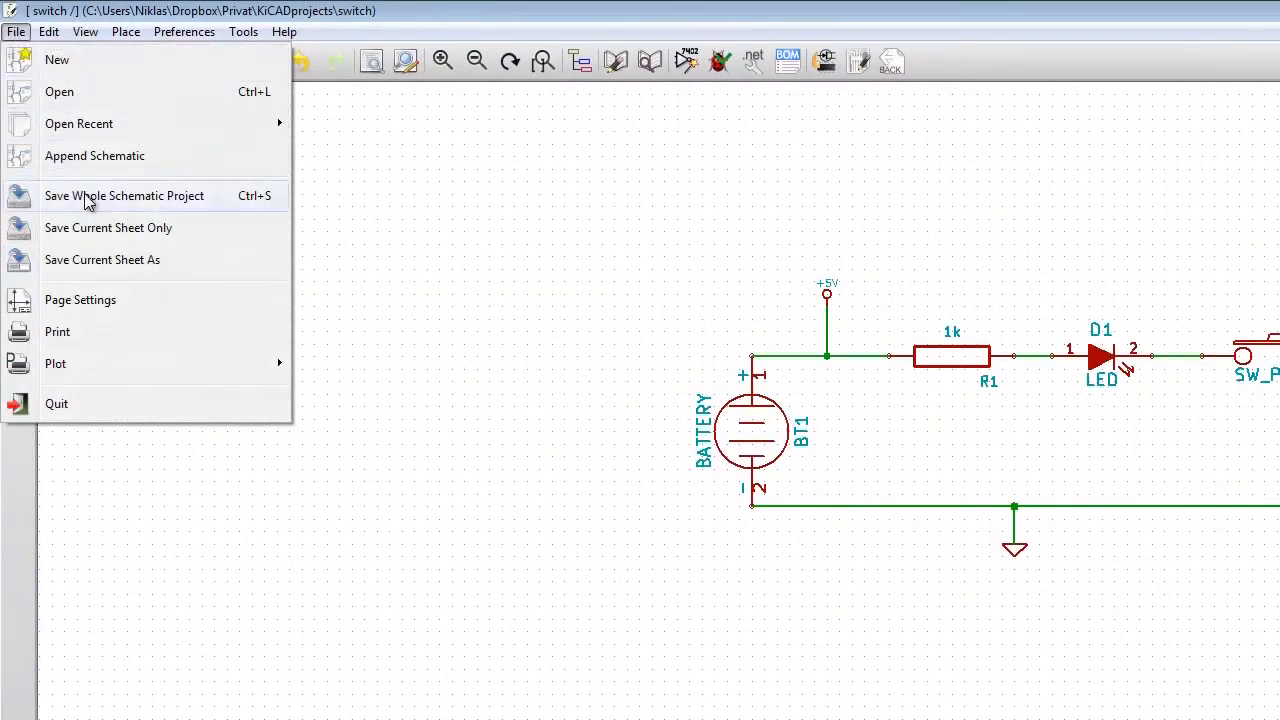
pyautogui.click(164, 196)
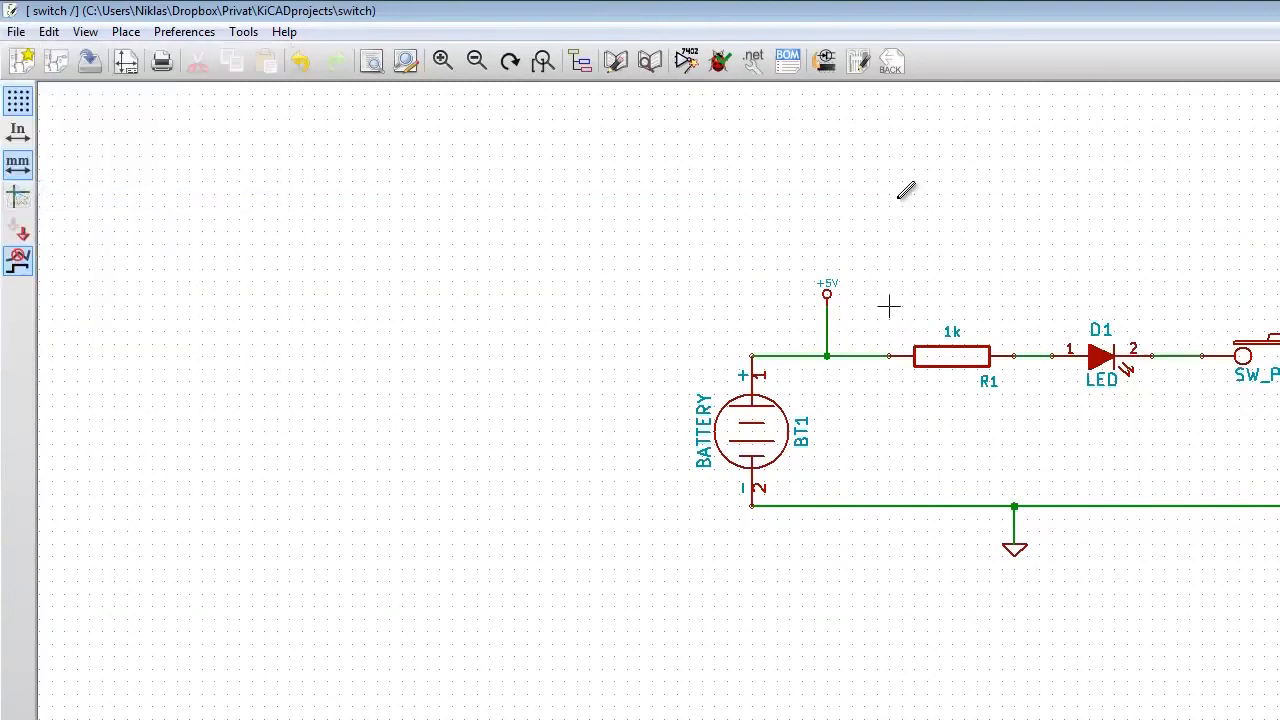
# - Run the electrical rules check on the schematic, inspect the reported errors and their markers, and close the report
pyautogui.click(719, 62)
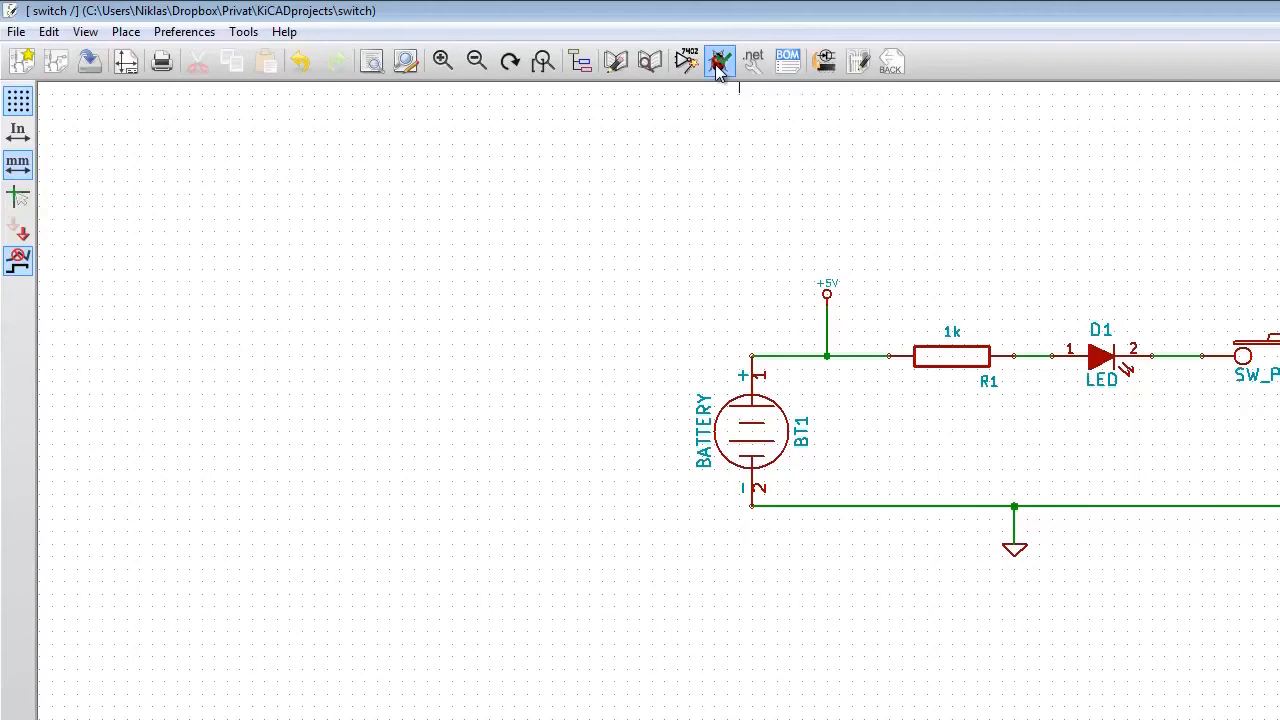
pyautogui.click(906, 185)
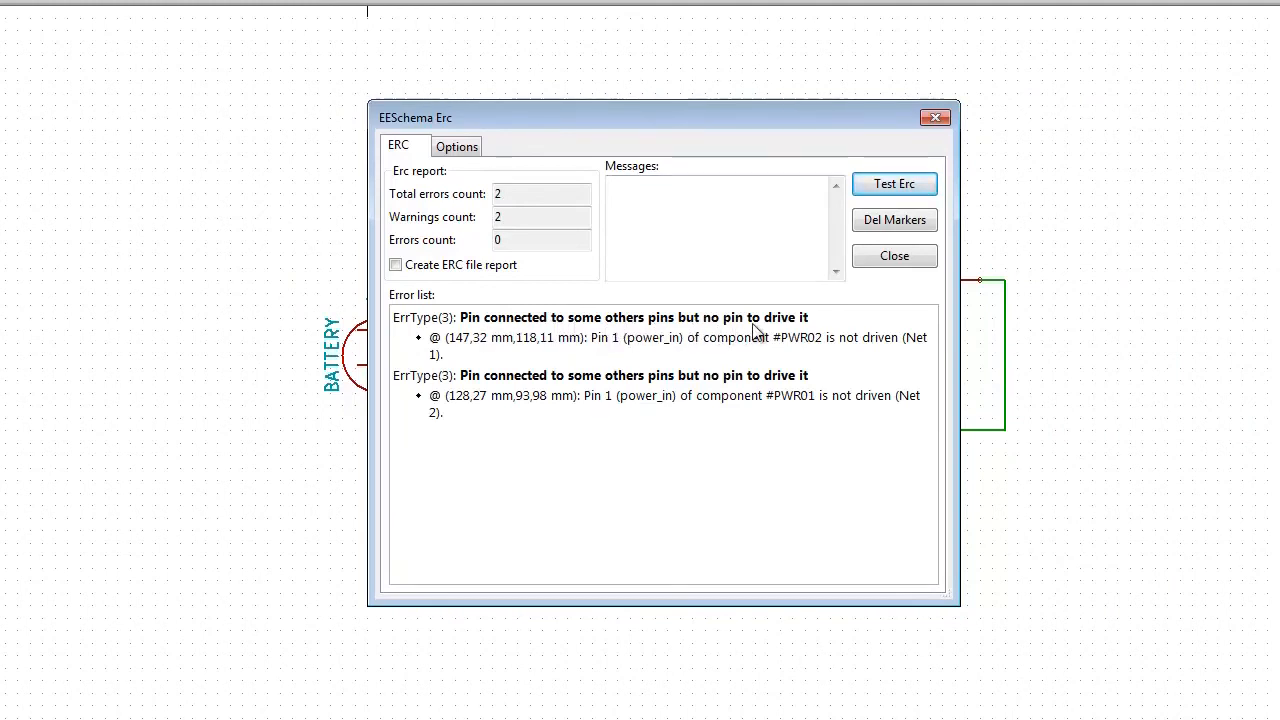
pyautogui.moveTo(714, 120); pyautogui.dragTo(766, 549)
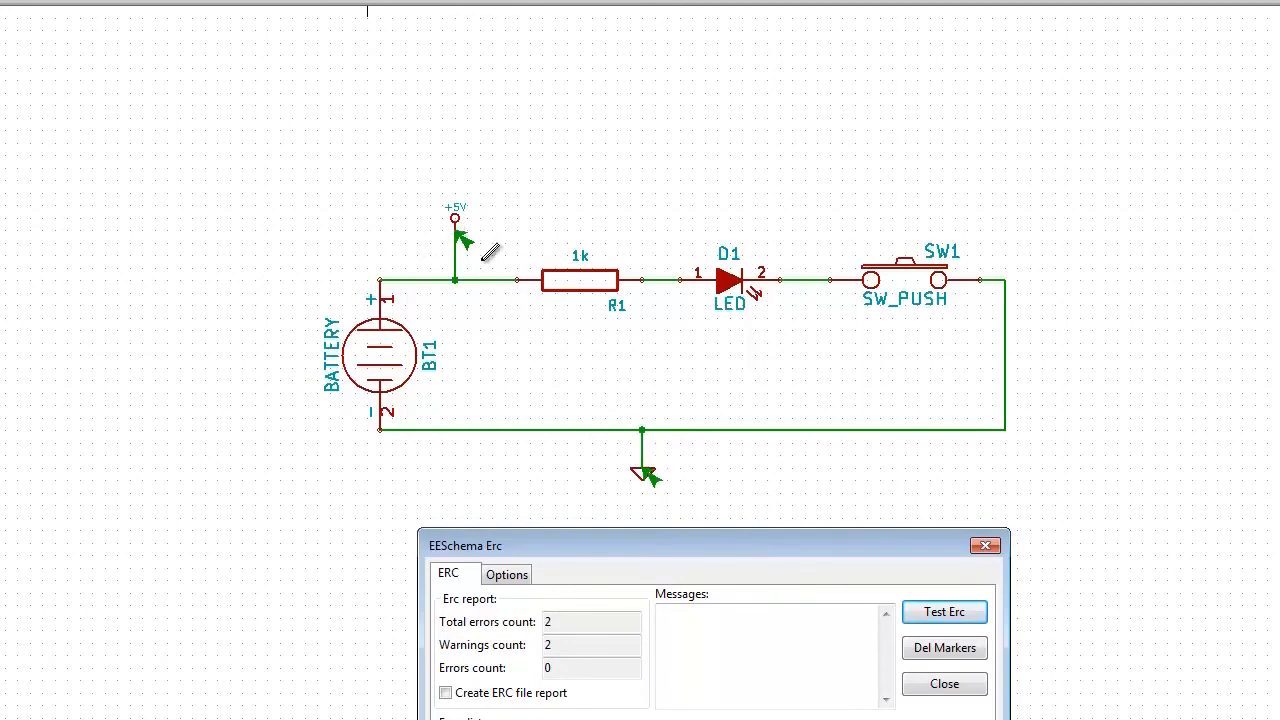
pyautogui.moveTo(749, 543)
pyautogui.mouseDown()
pyautogui.moveTo(1050, 82)
pyautogui.moveTo(1125, 92)
pyautogui.mouseUp()
pyautogui.click(1279, 230)
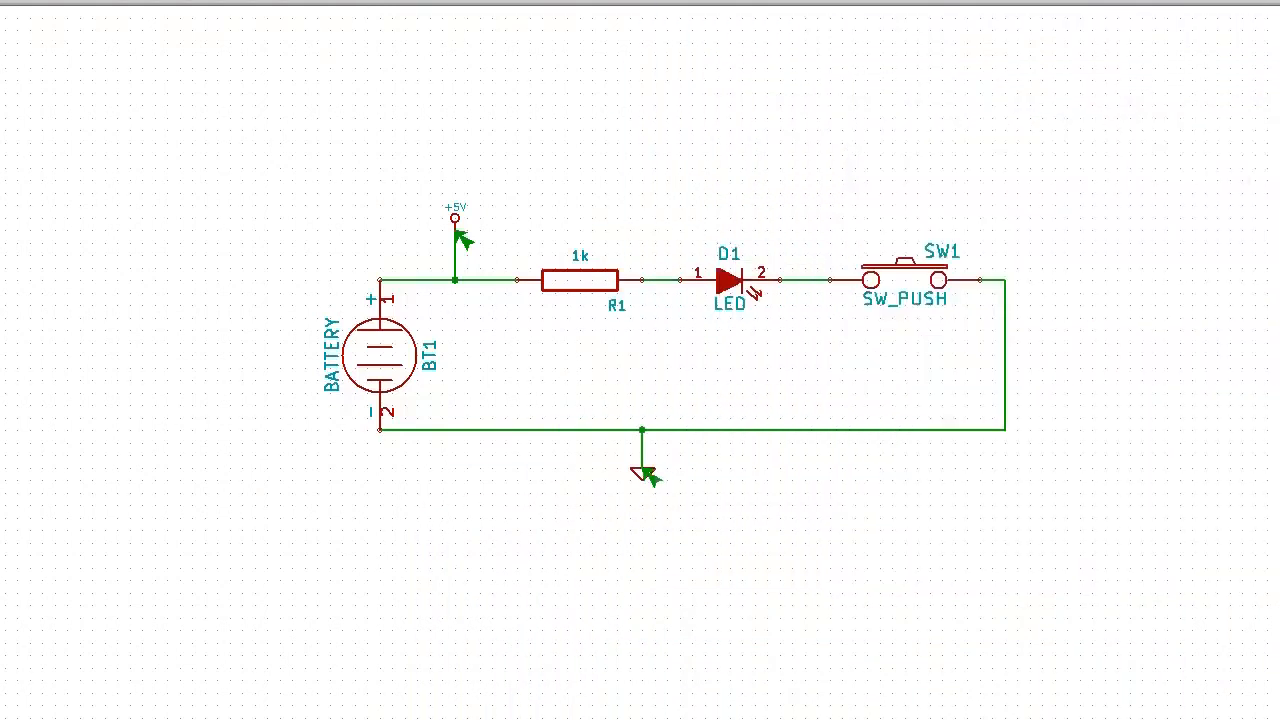
# - Start placing a new component and list all component libraries
pyautogui.click(256, 212)
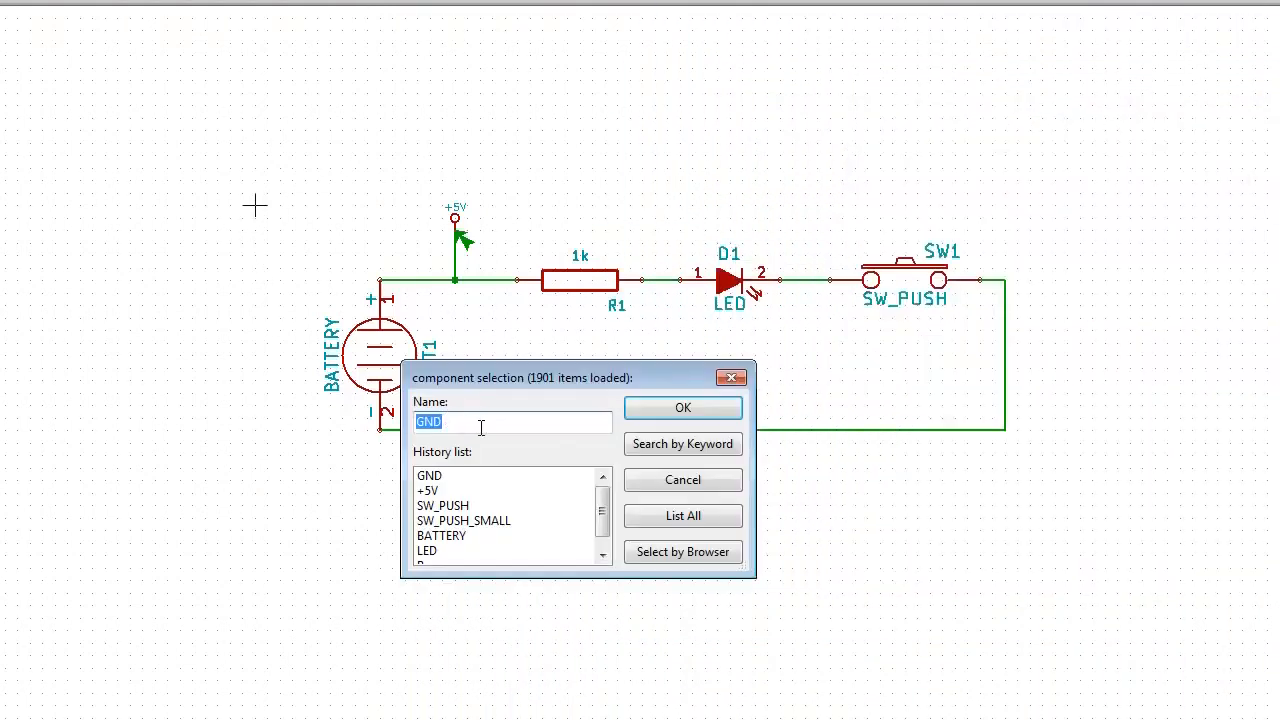
pyautogui.click(680, 515)
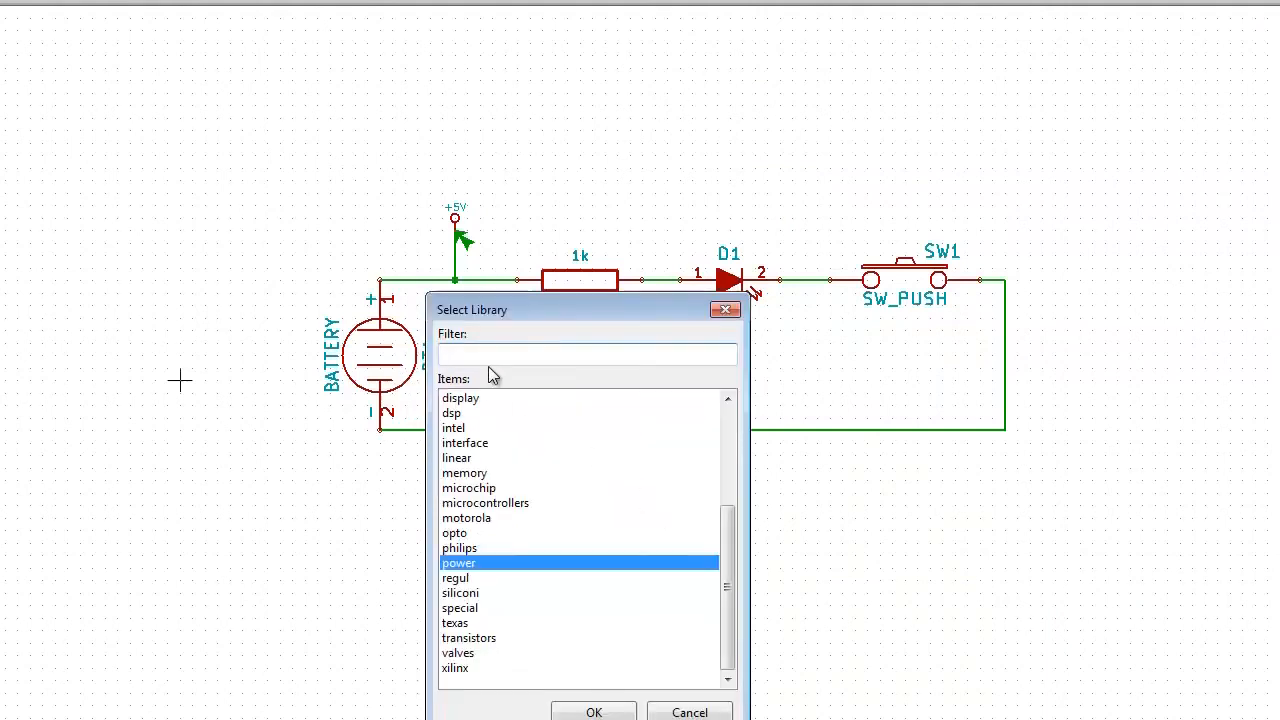
pyautogui.write('flag')
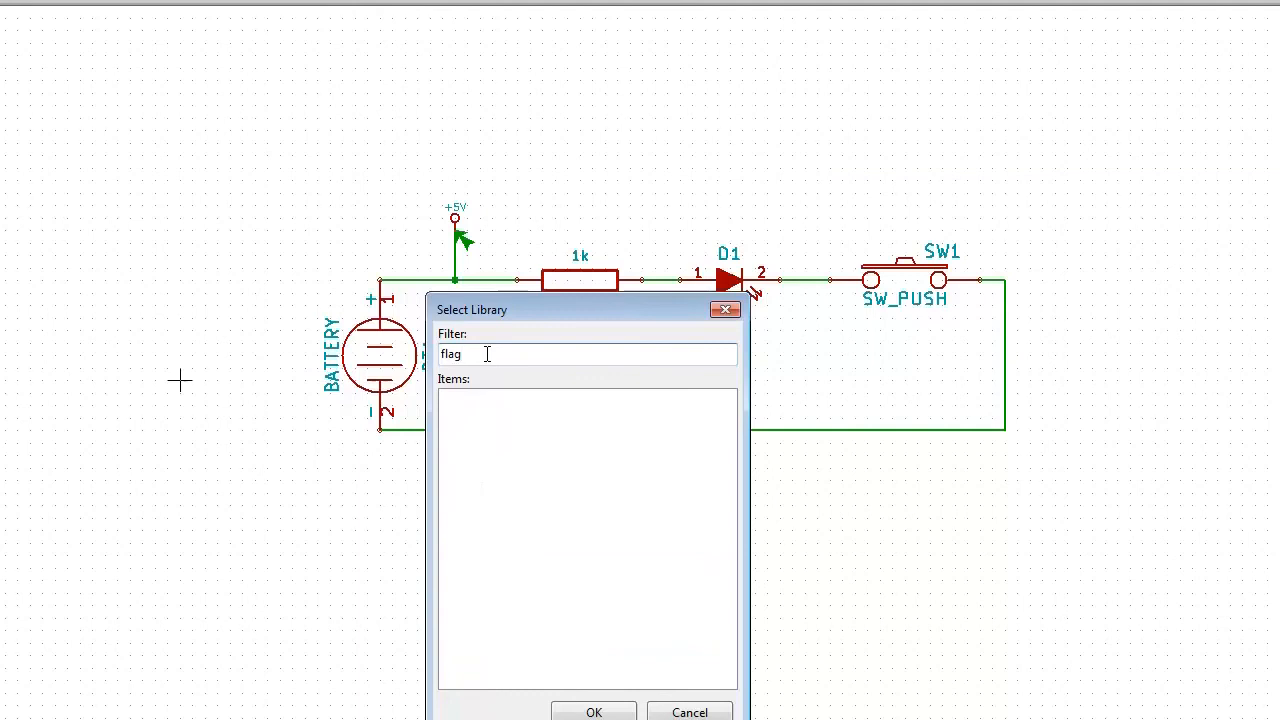
pyautogui.press('BackSpace')
pyautogui.press('BackSpace')
pyautogui.press('BackSpace')
pyautogui.press('BackSpace')
# - Filter the libraries by "po", open the power library and select PWR_FLAG for placement
pyautogui.write('po')
pyautogui.click(476, 398)
pyautogui.click(596, 712)
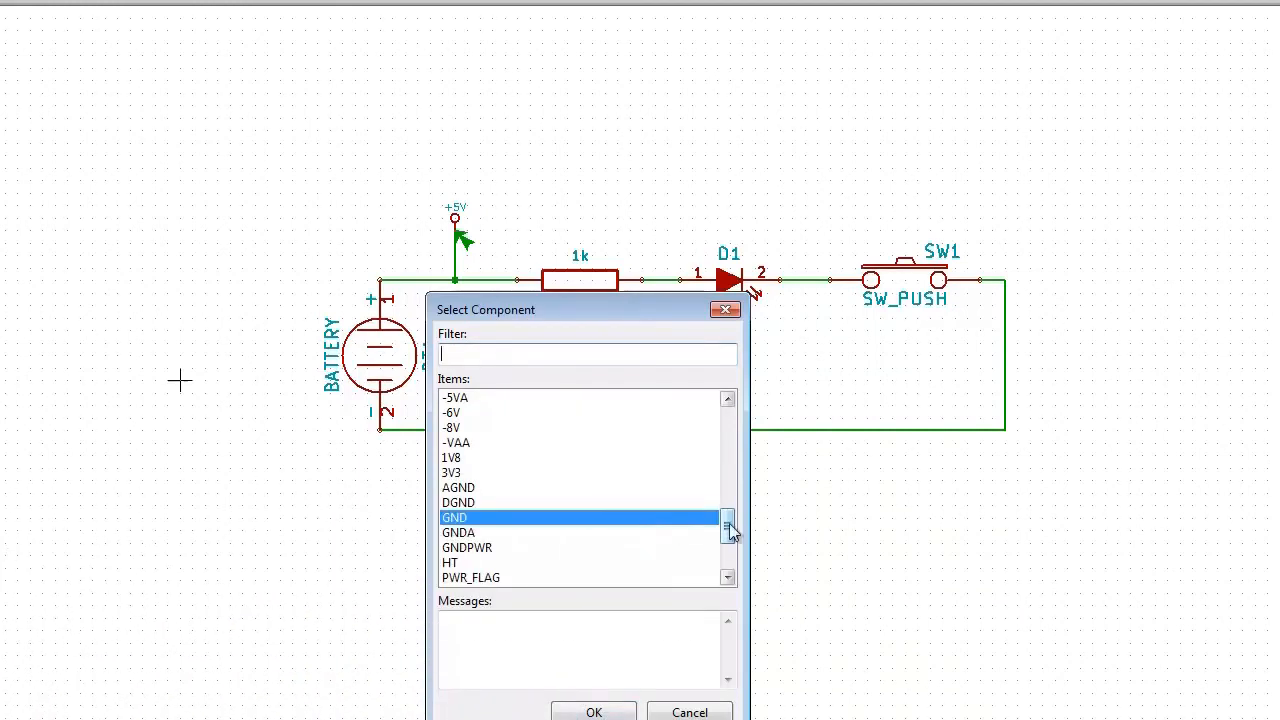
pyautogui.scroll(-1, 730, 533)
pyautogui.click(472, 532)
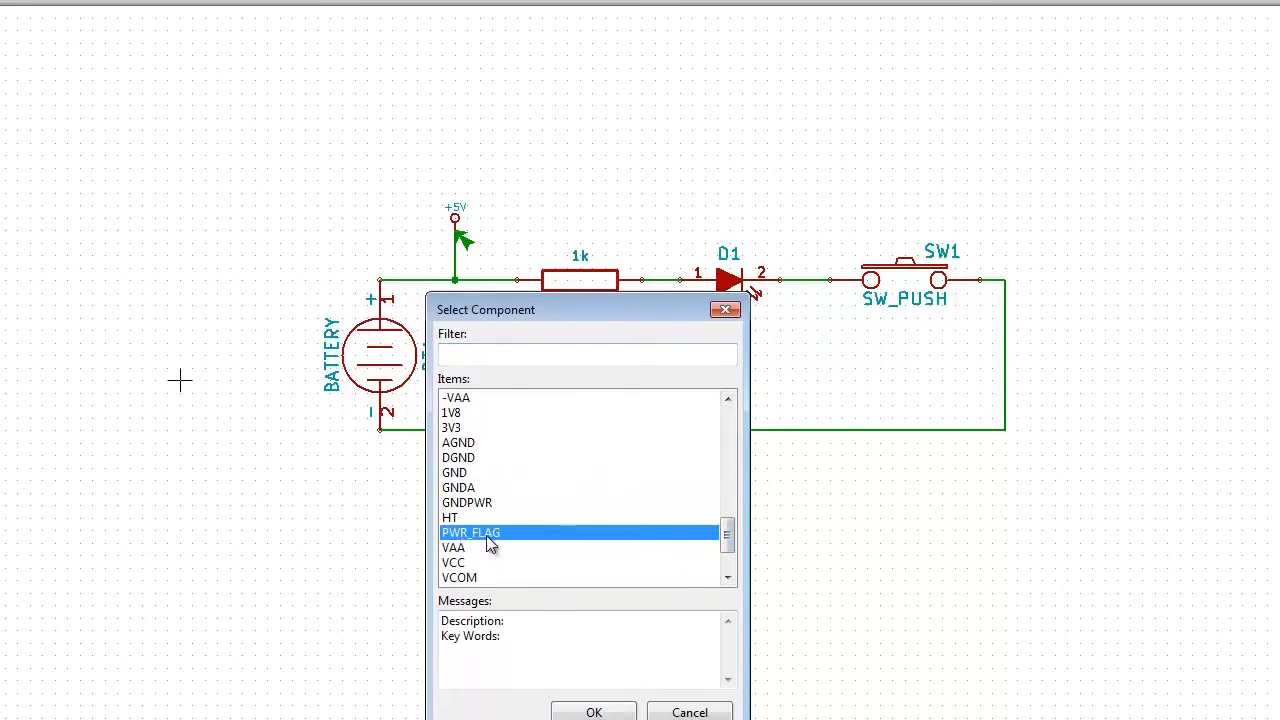
pyautogui.click(594, 712)
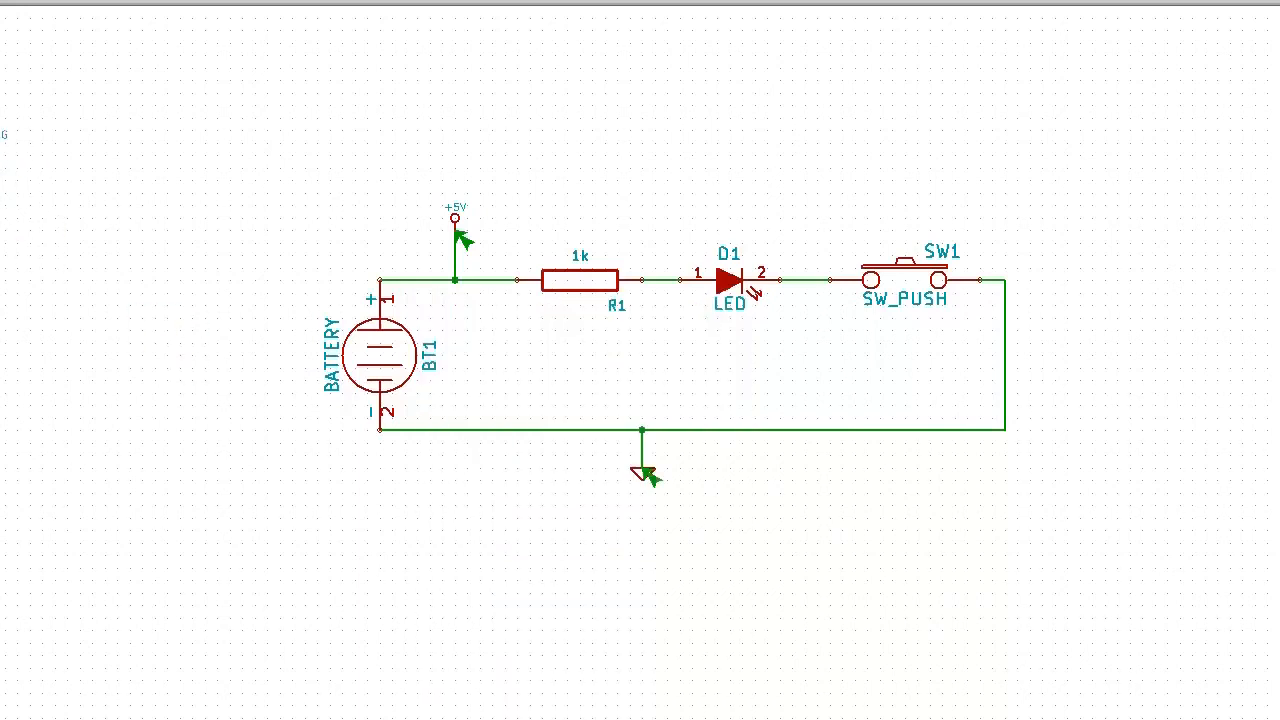
# - Place the PWR_FLAG symbol in the empty area left of the battery circuit and put a copy beside it
pyautogui.click(67, 219)
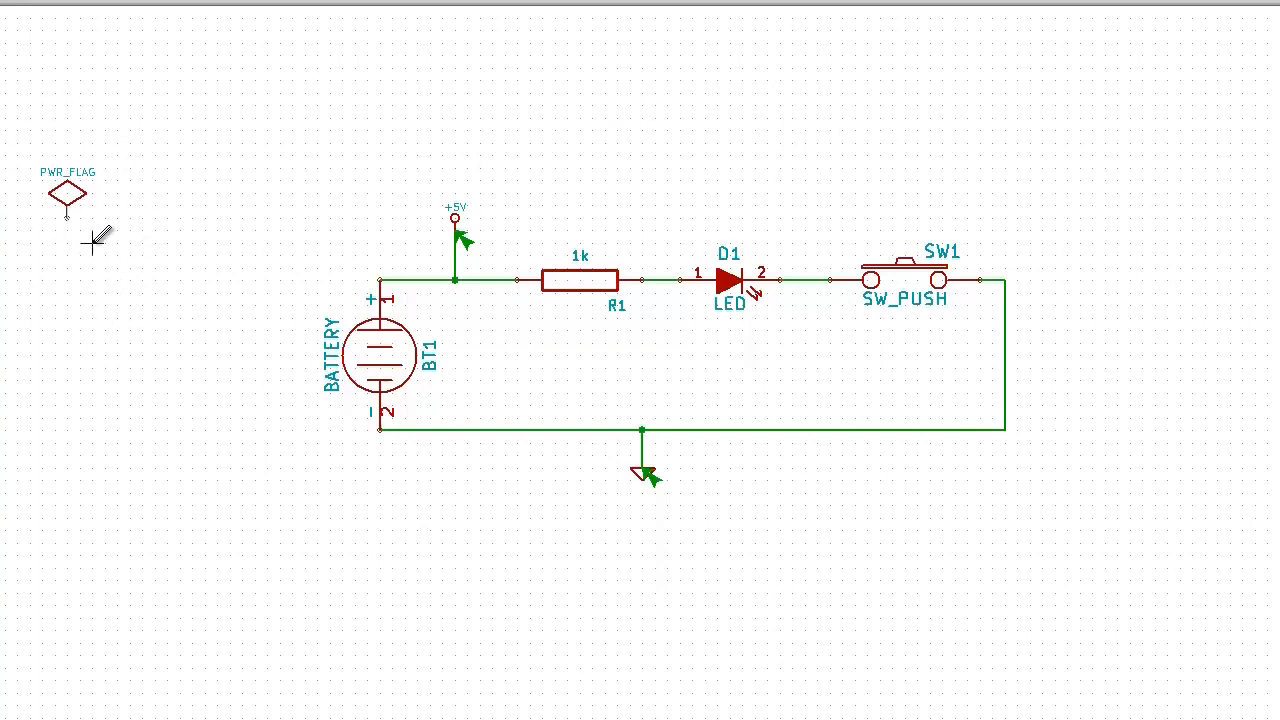
pyautogui.press('r')
pyautogui.press('c')
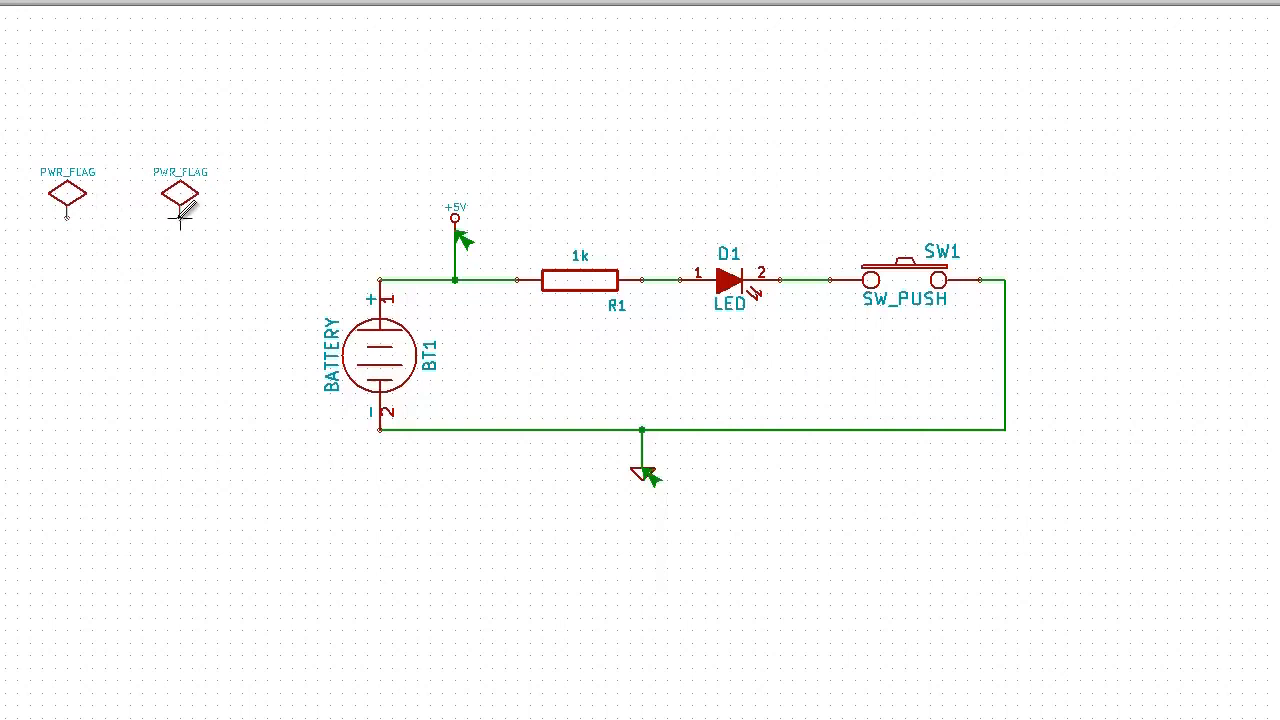
pyautogui.click(181, 218)
# - Place an upside-down copy of the +5V symbol below the left PWR_FLAG and a copy of GND below the right one
pyautogui.press('c')
pyautogui.press('r')
pyautogui.press('r')
pyautogui.click(68, 267)
pyautogui.click(637, 466)
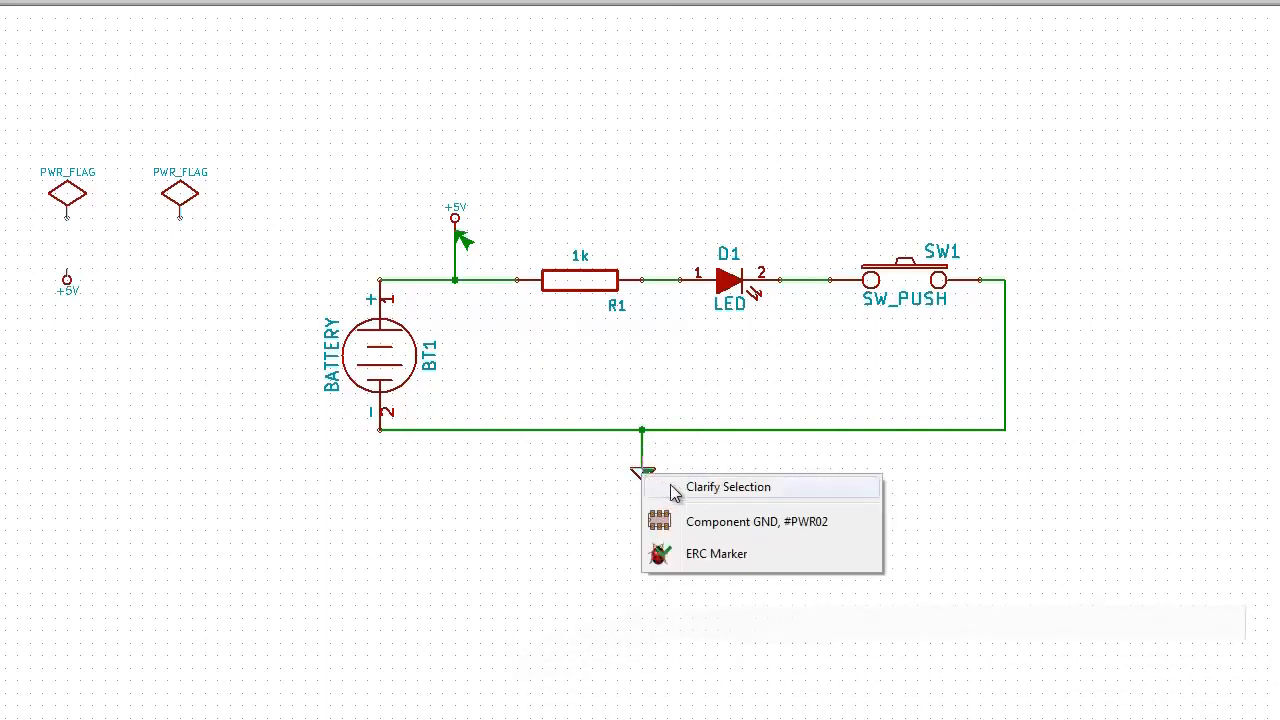
pyautogui.click(703, 521)
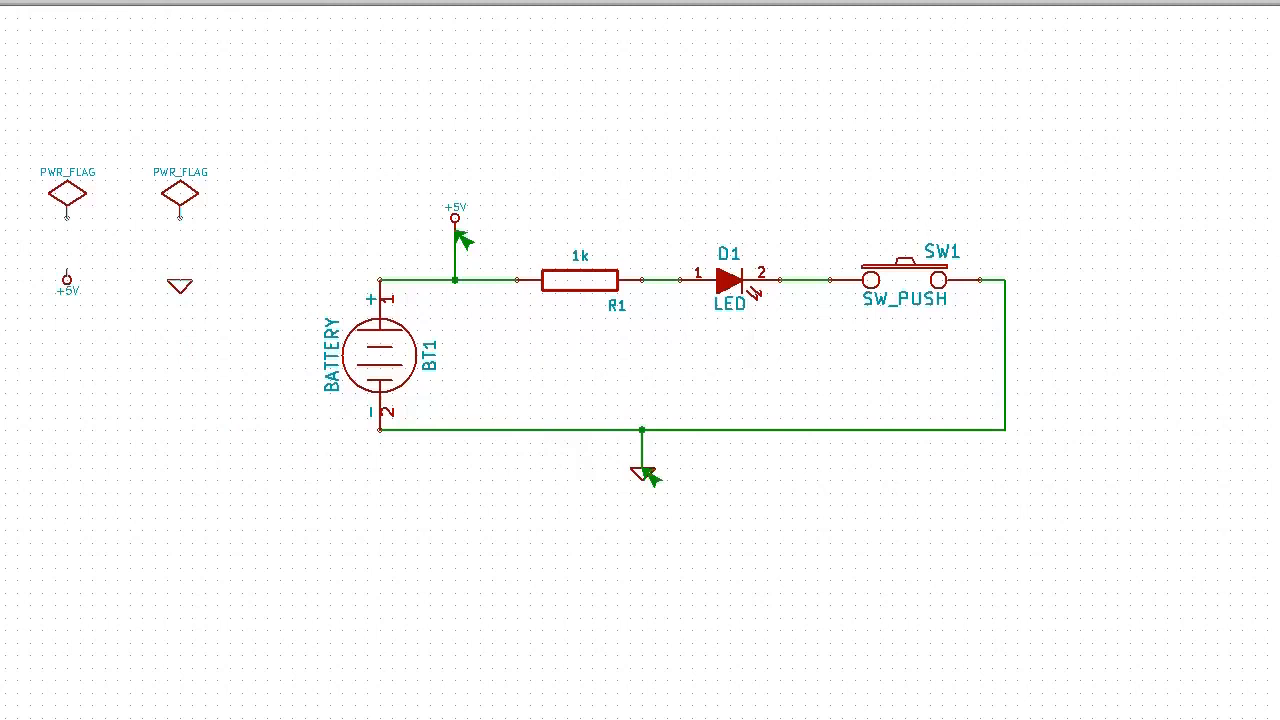
# - Wire the left PWR_FLAG to the +5V symbol below it and the right PWR_FLAG to its GND symbol
pyautogui.press('w')
pyautogui.click(67, 216)
pyautogui.click(67, 279)
pyautogui.click(180, 217)
pyautogui.click(180, 279)
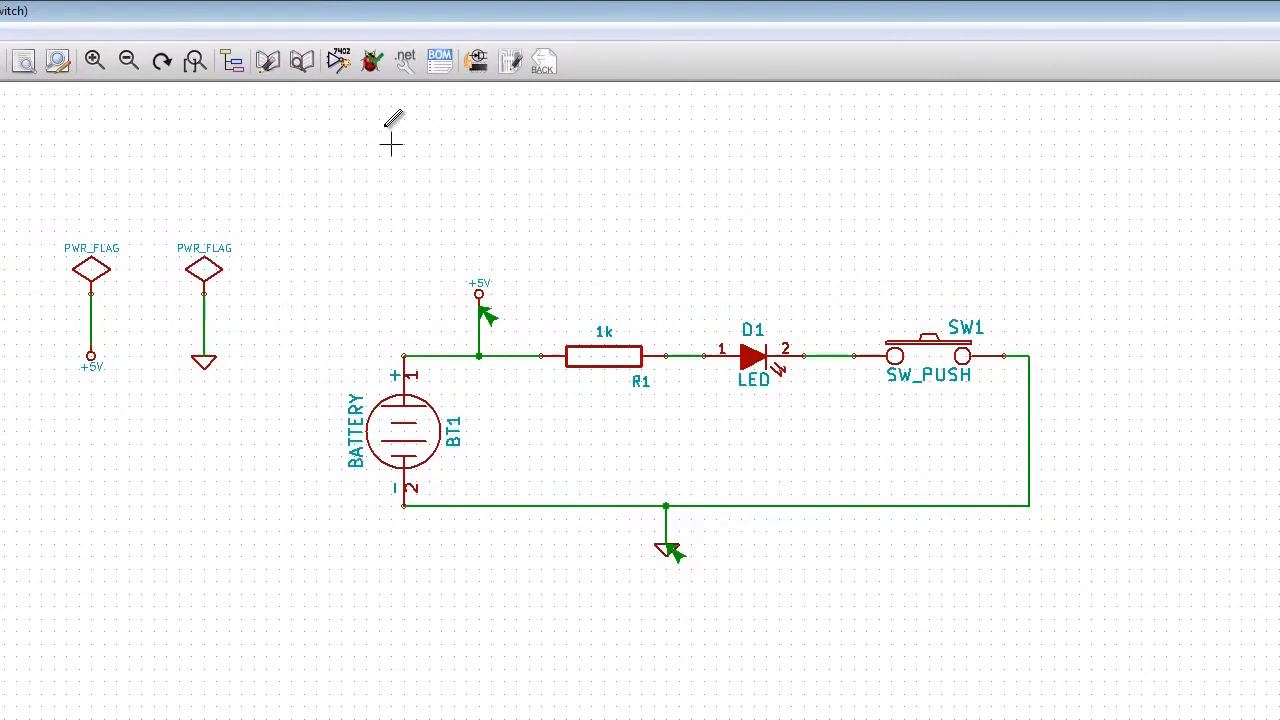
# - Rerun the electrical rules check on the schematic and close the report
pyautogui.click(370, 64)
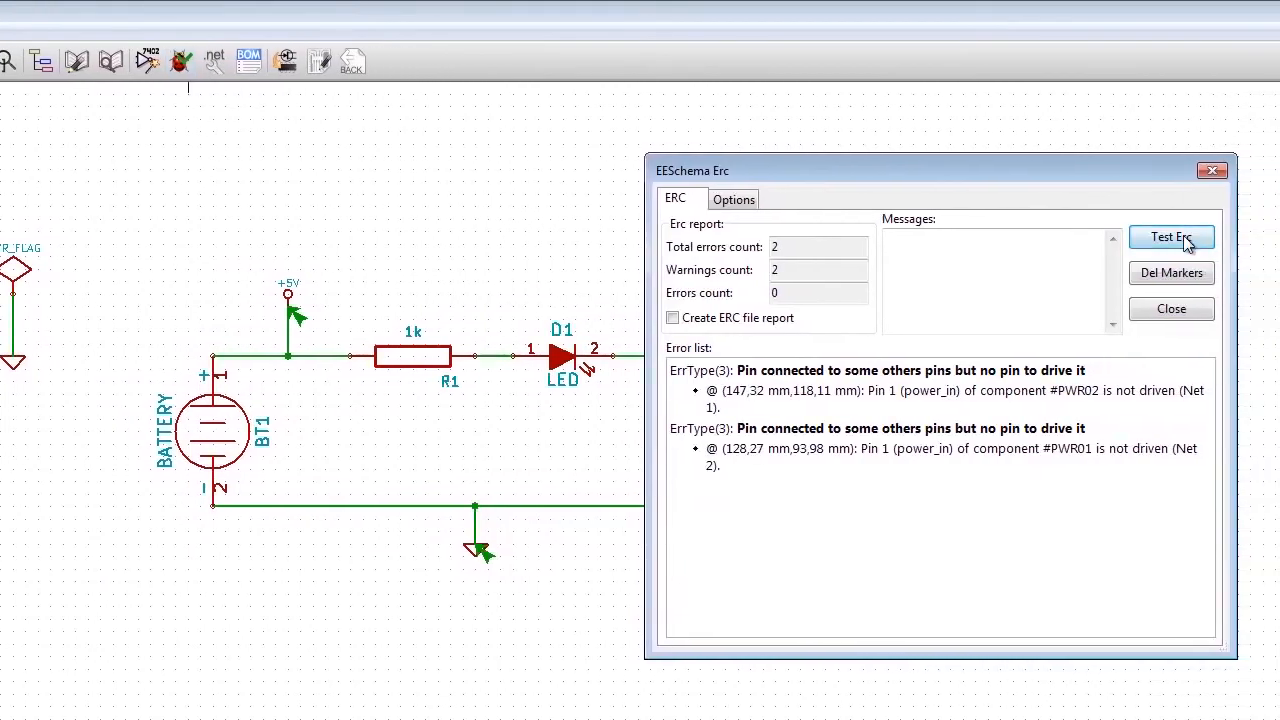
pyautogui.click(1186, 242)
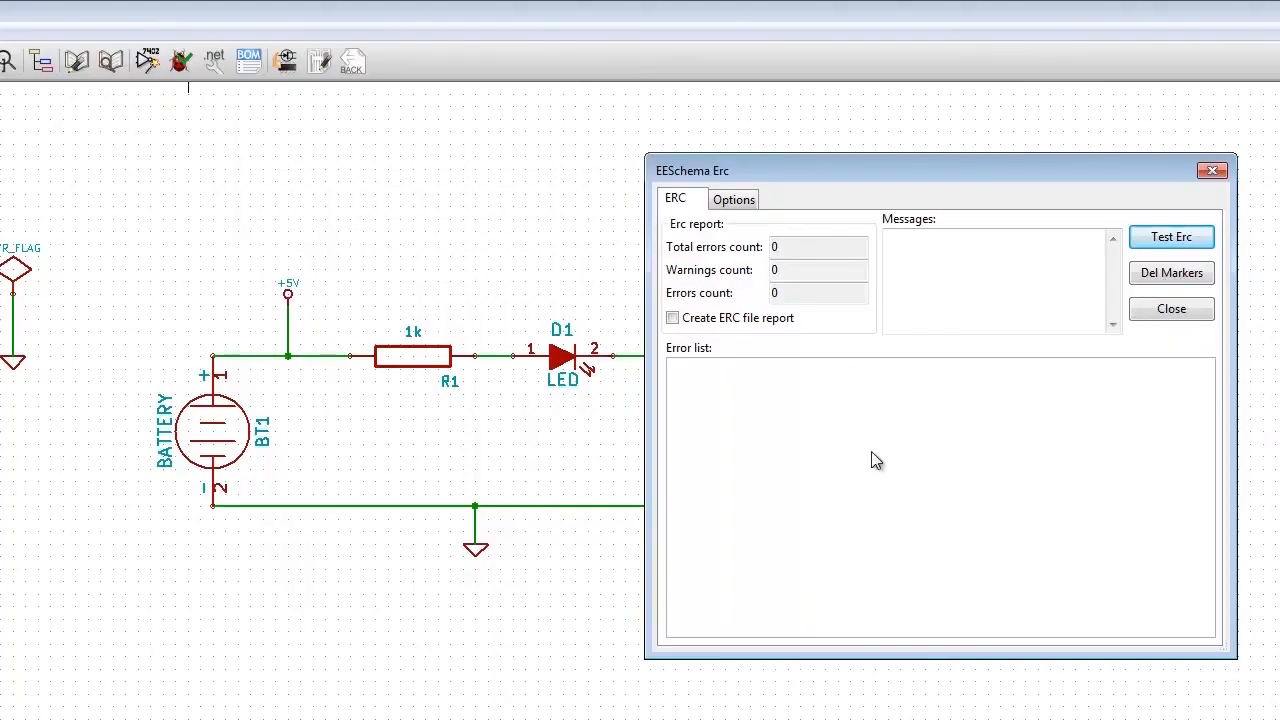
pyautogui.moveTo(951, 190); pyautogui.dragTo(710, 234)
pyautogui.click(972, 221)
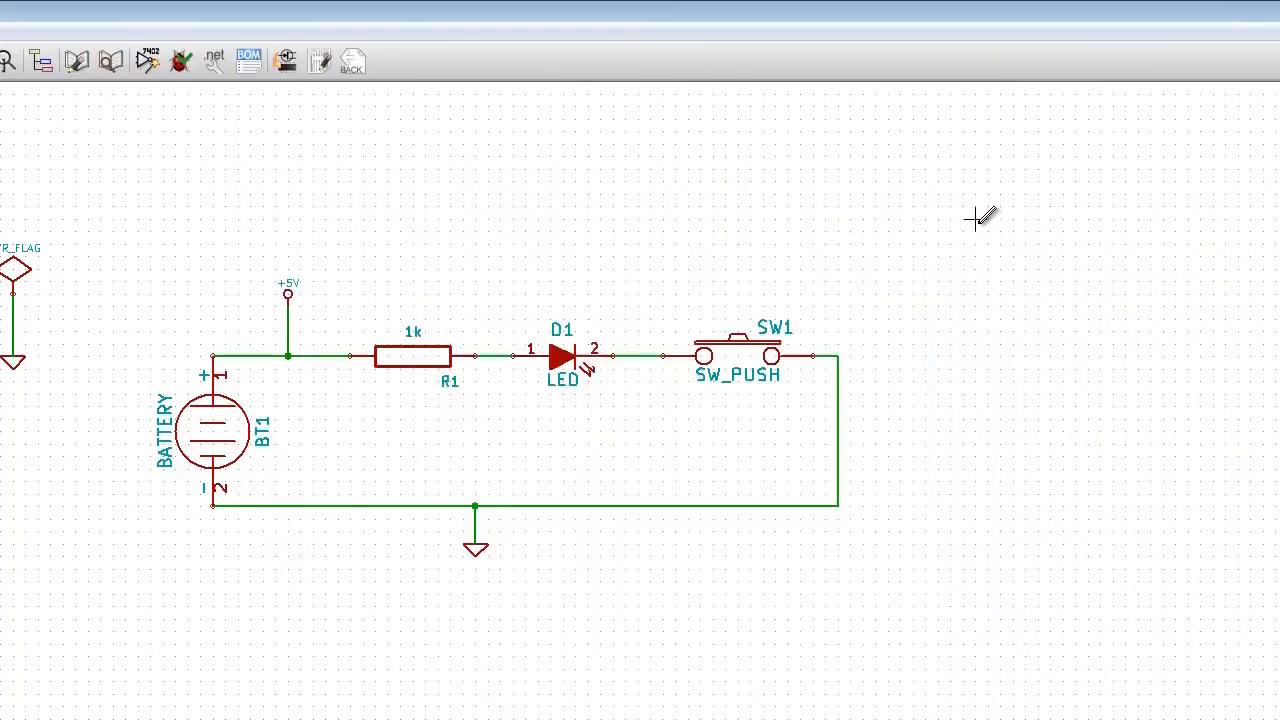
# - Browse the device library in the Library Browser and preview the 7SEGM, BATTERY, BI_LED and BNC symbols
pyautogui.click(938, 256)
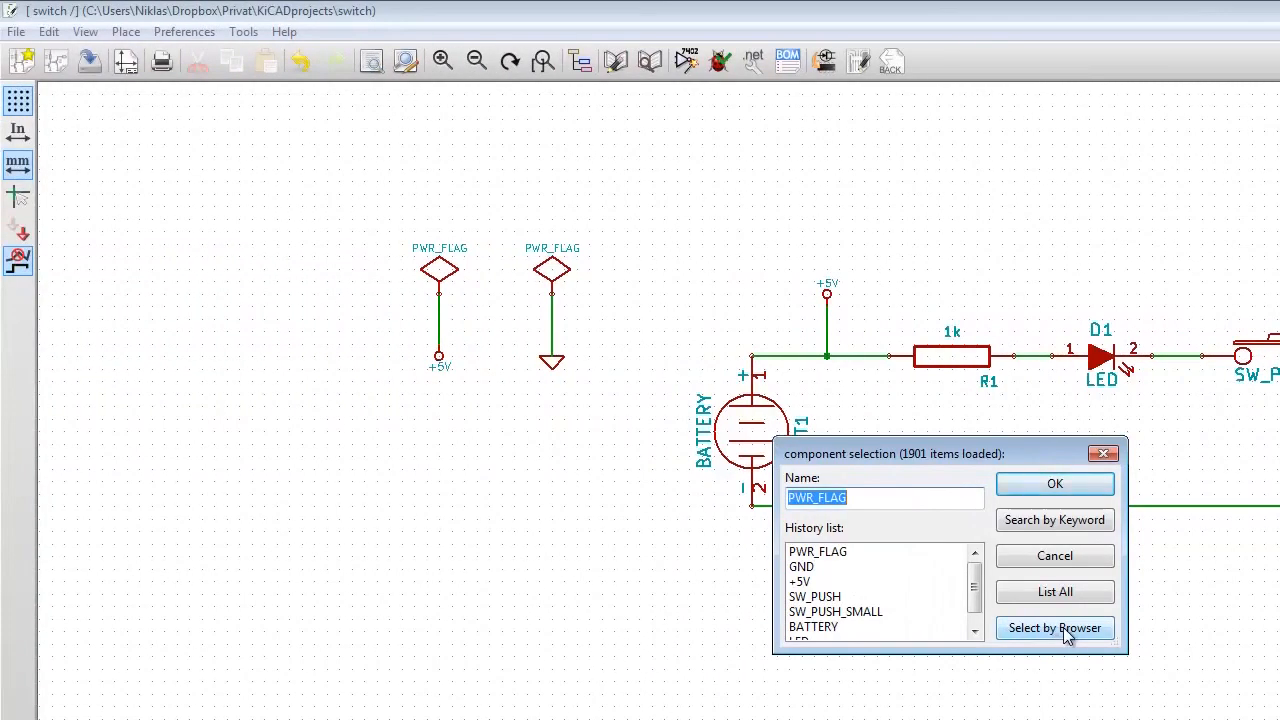
pyautogui.click(1060, 628)
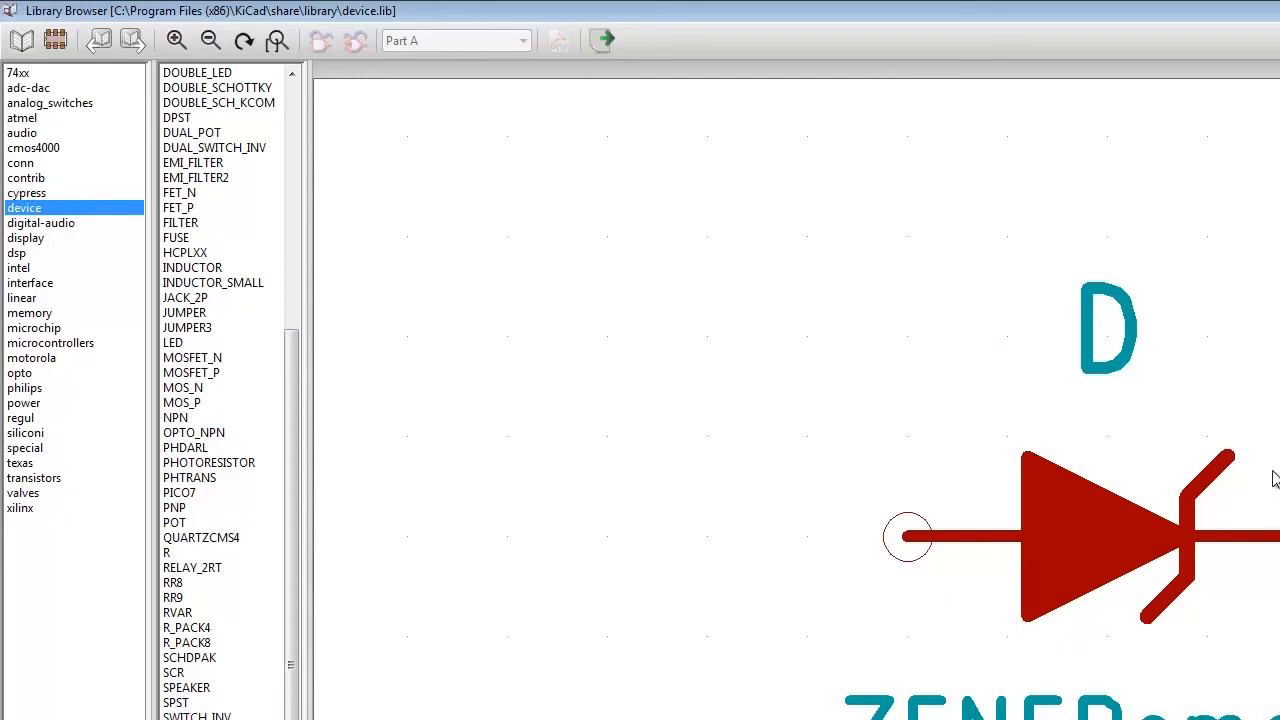
pyautogui.moveTo(294, 449); pyautogui.dragTo(281, 193)
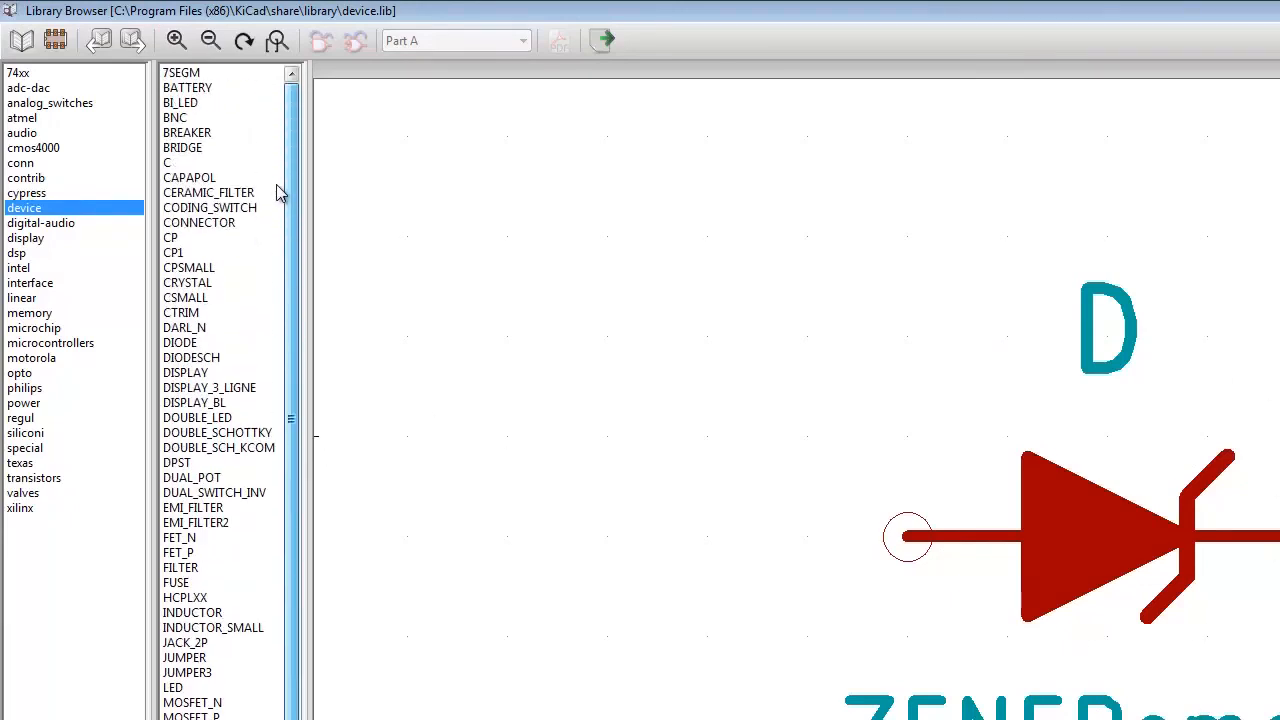
pyautogui.click(38, 223)
pyautogui.click(36, 209)
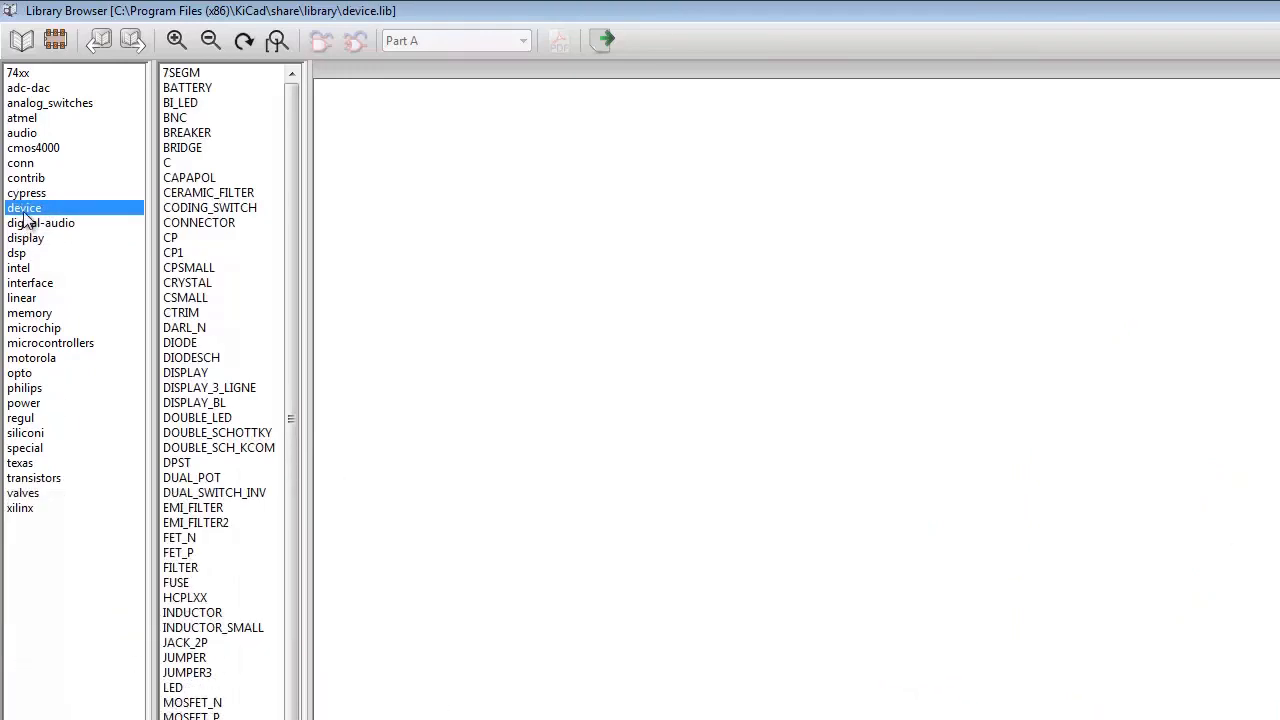
pyautogui.click(185, 78)
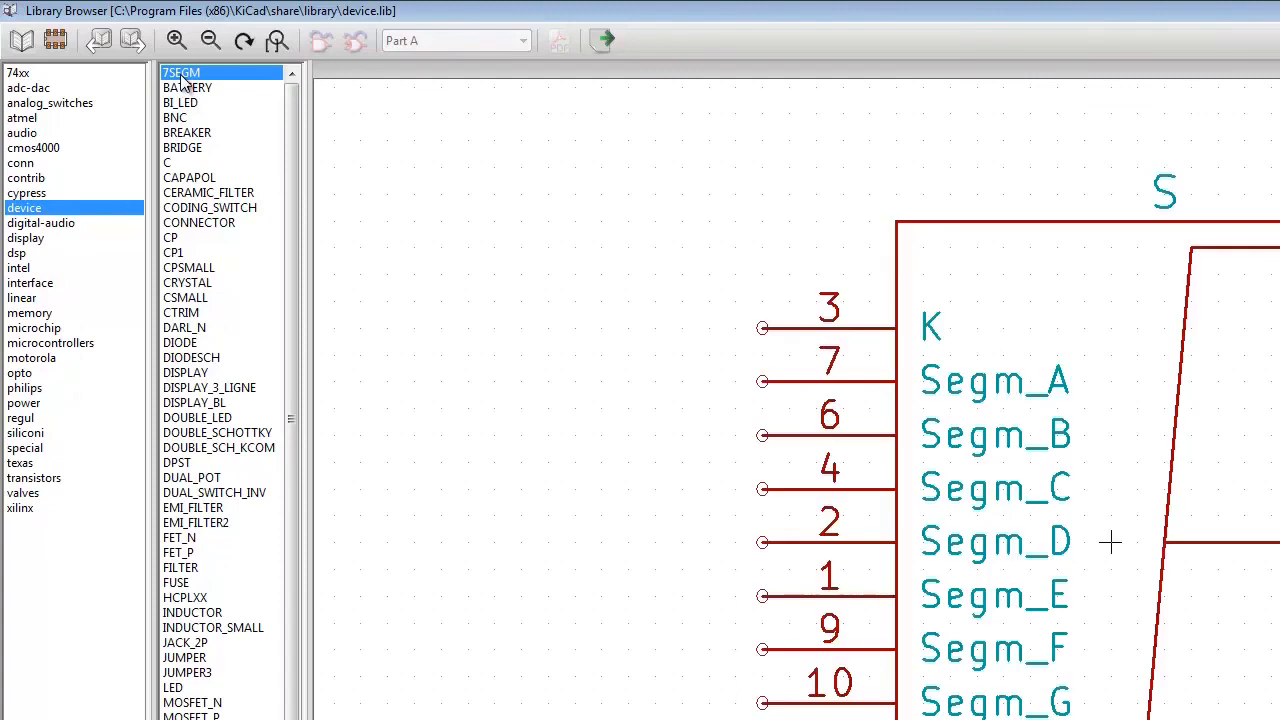
pyautogui.click(188, 89)
pyautogui.click(184, 104)
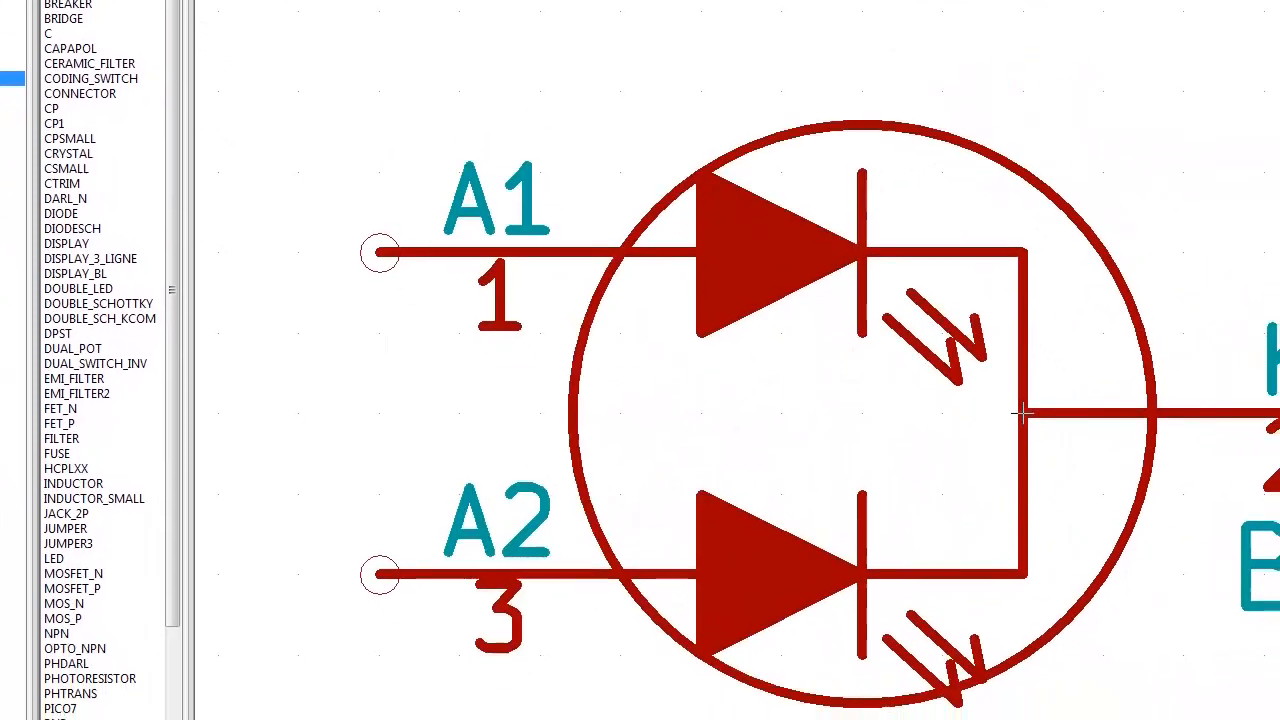
pyautogui.click(74, 0)
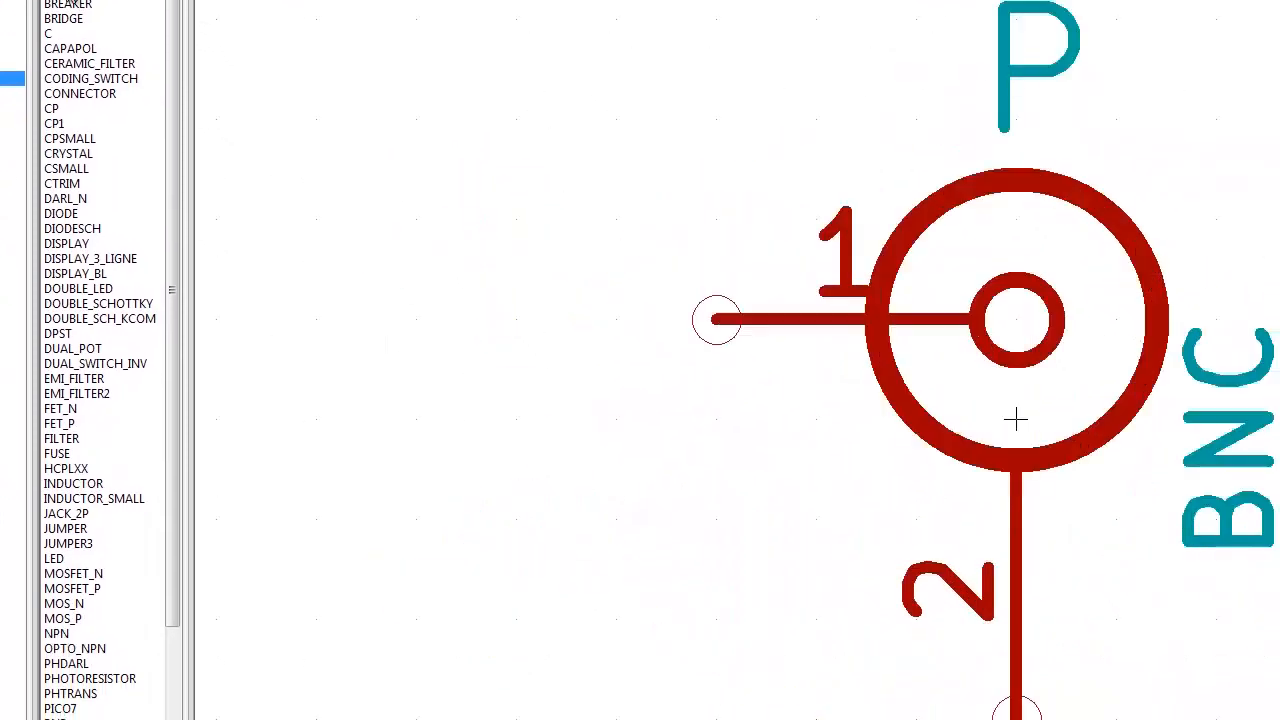
# - Preview the device library symbols from BREAKER and BRIDGE through C and CAPAPOL down to CONNECTOR
pyautogui.click(74, 5)
pyautogui.click(76, 20)
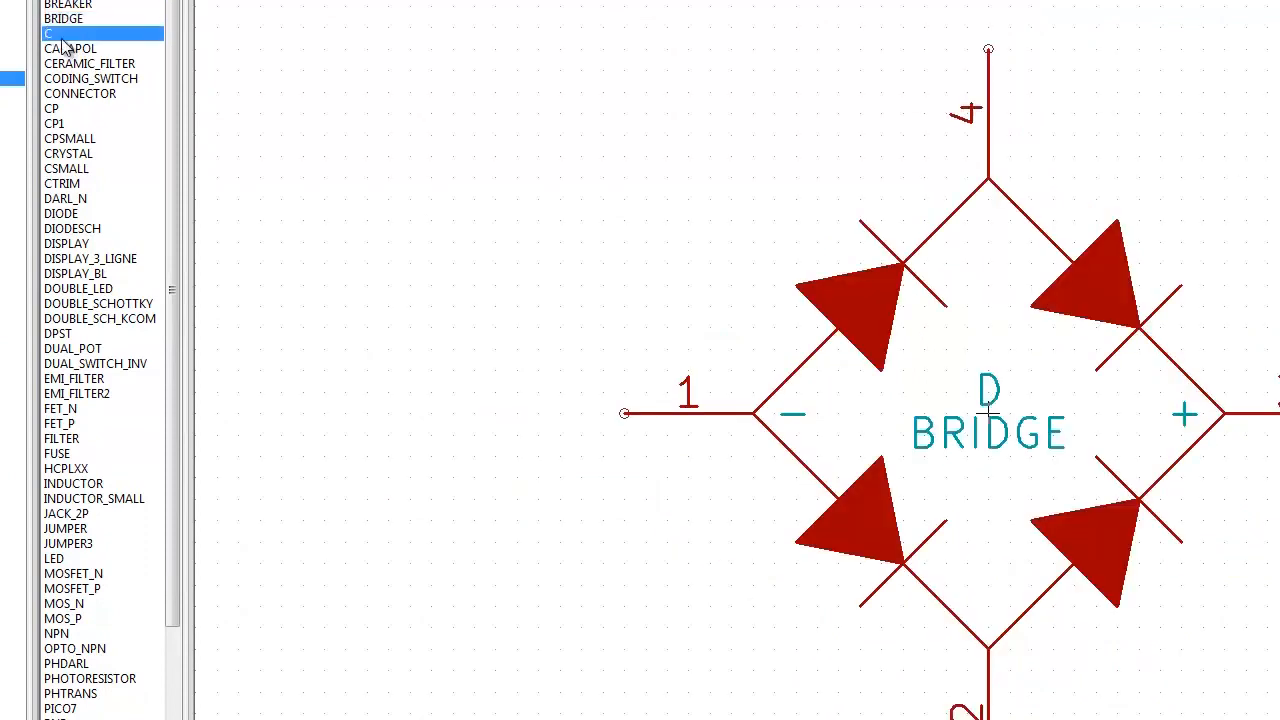
pyautogui.click(66, 34)
pyautogui.press('Down')
pyautogui.press('Down')
pyautogui.press('Down')
pyautogui.press('Down')
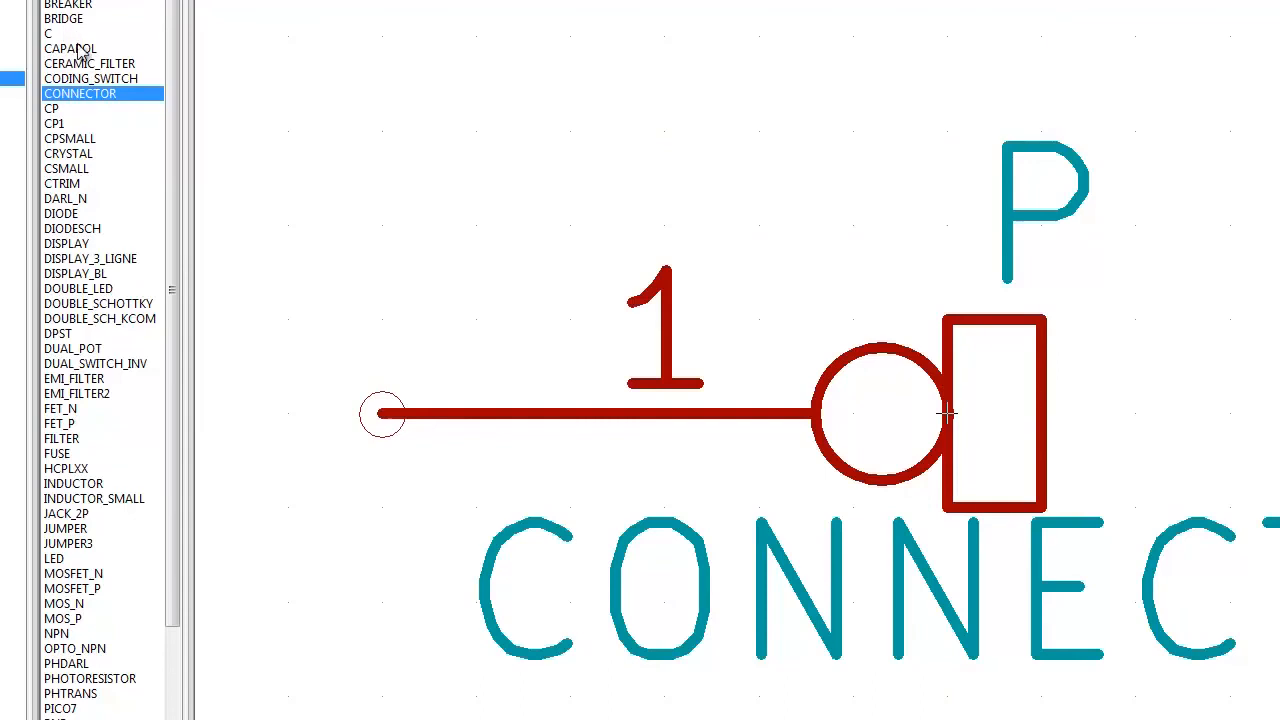
# - Preview the switch symbols SPST, SWITCH_INV, SWITCH_INV_MSM, SW_PUSH and SW_PUSH_SMALL, and return to SPST
pyautogui.moveTo(170, 115); pyautogui.dragTo(170, 284)
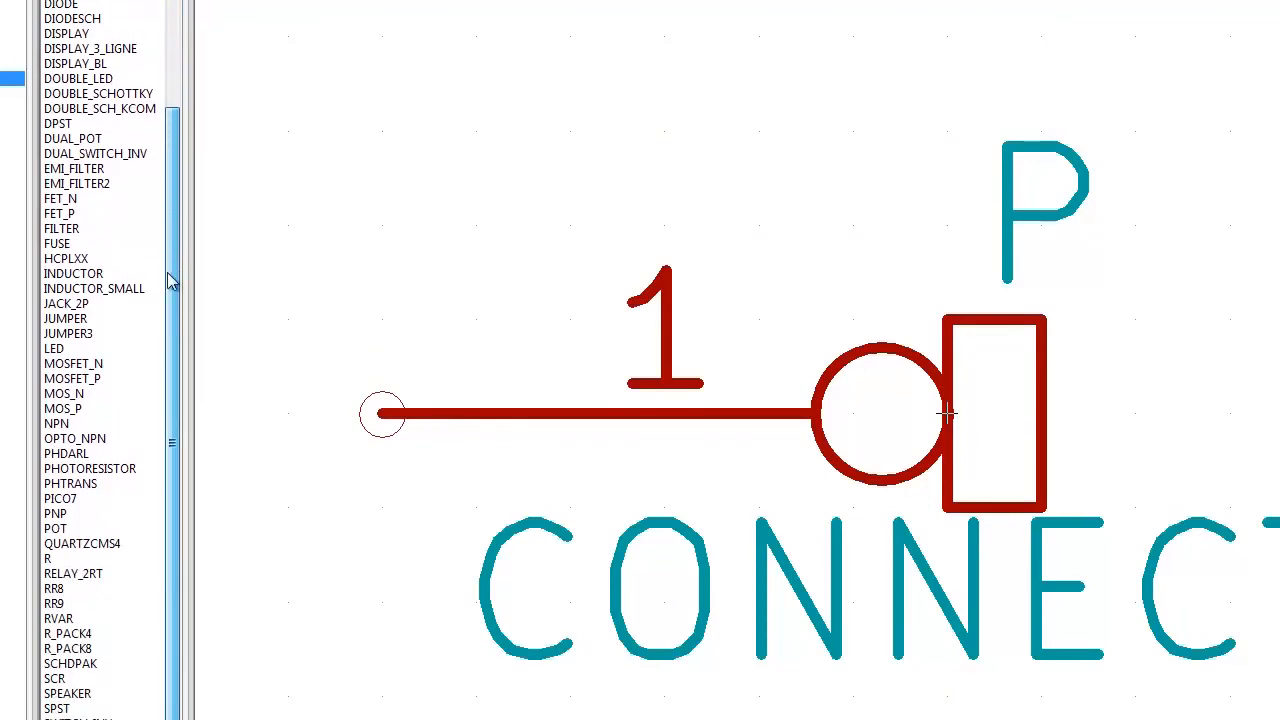
pyautogui.click(57, 708)
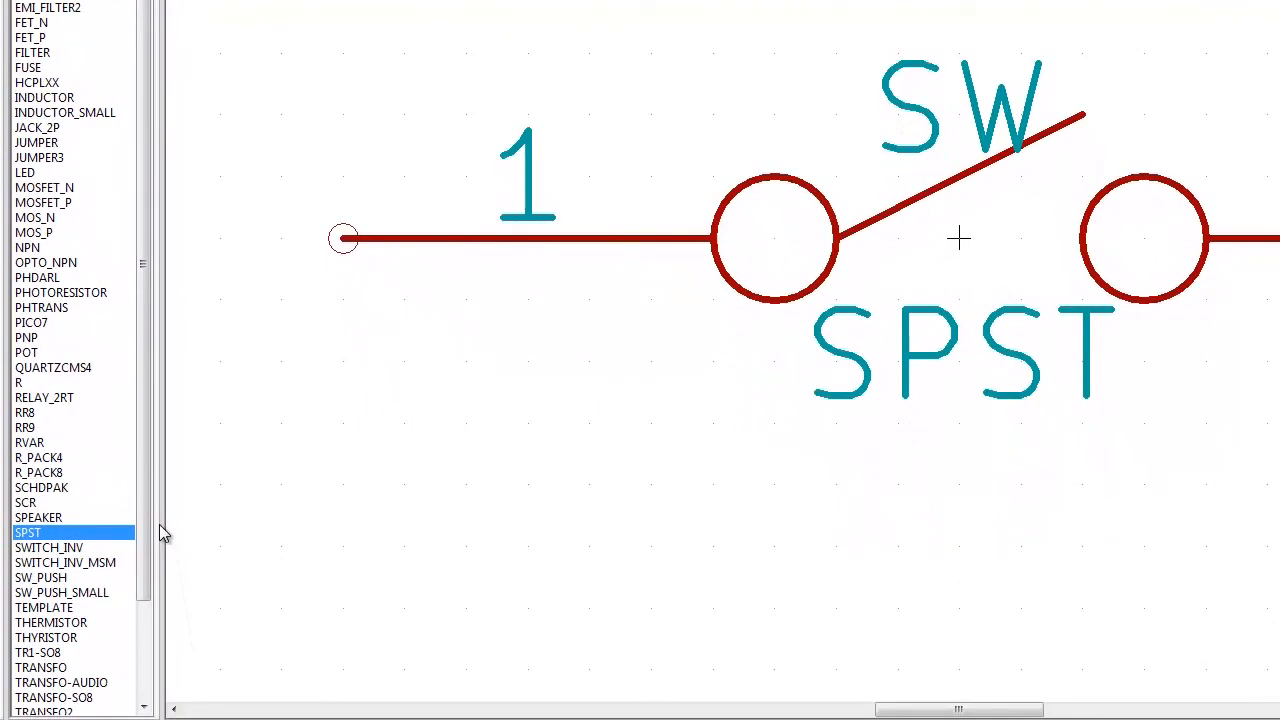
pyautogui.press('Down')
pyautogui.press('Down')
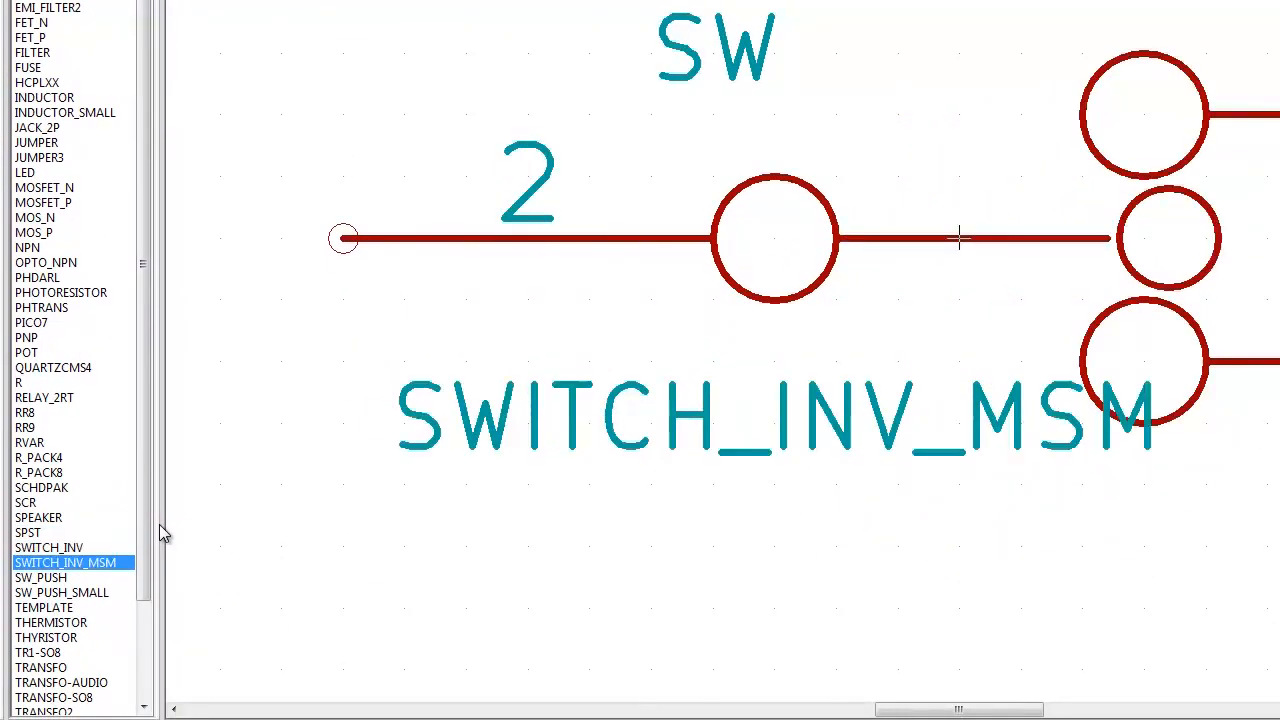
pyautogui.press('Down')
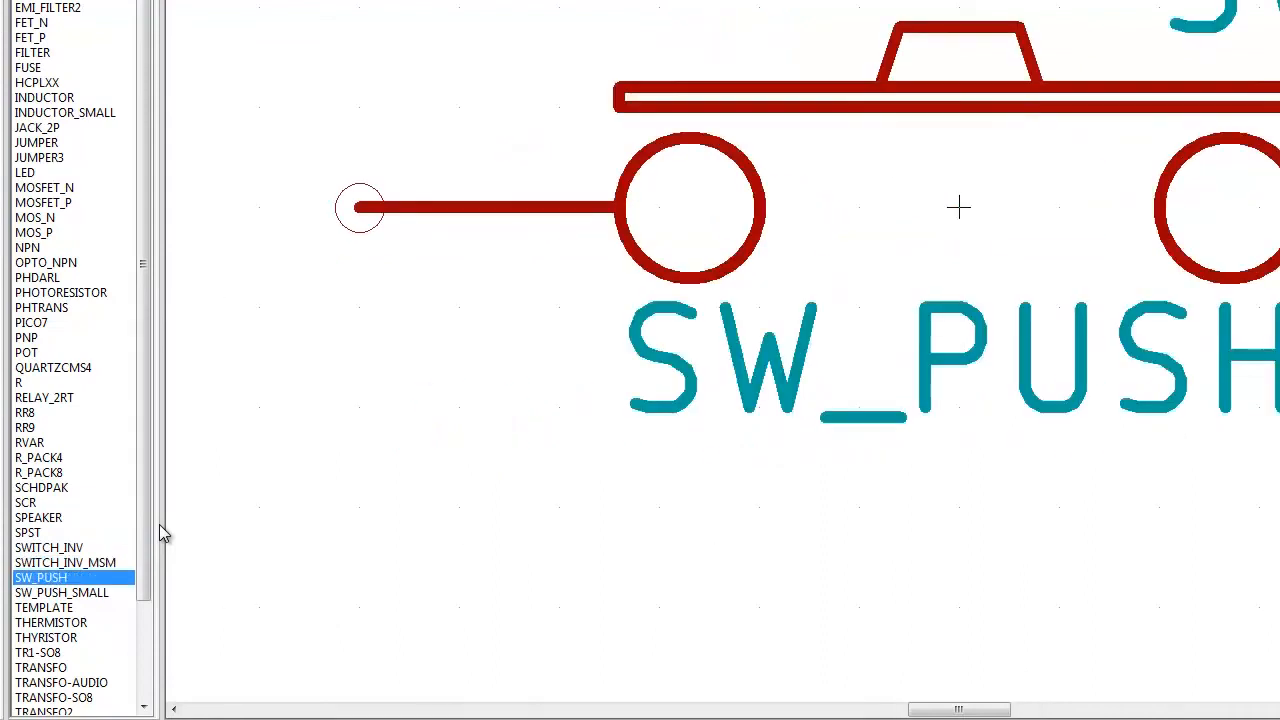
pyautogui.press('Down')
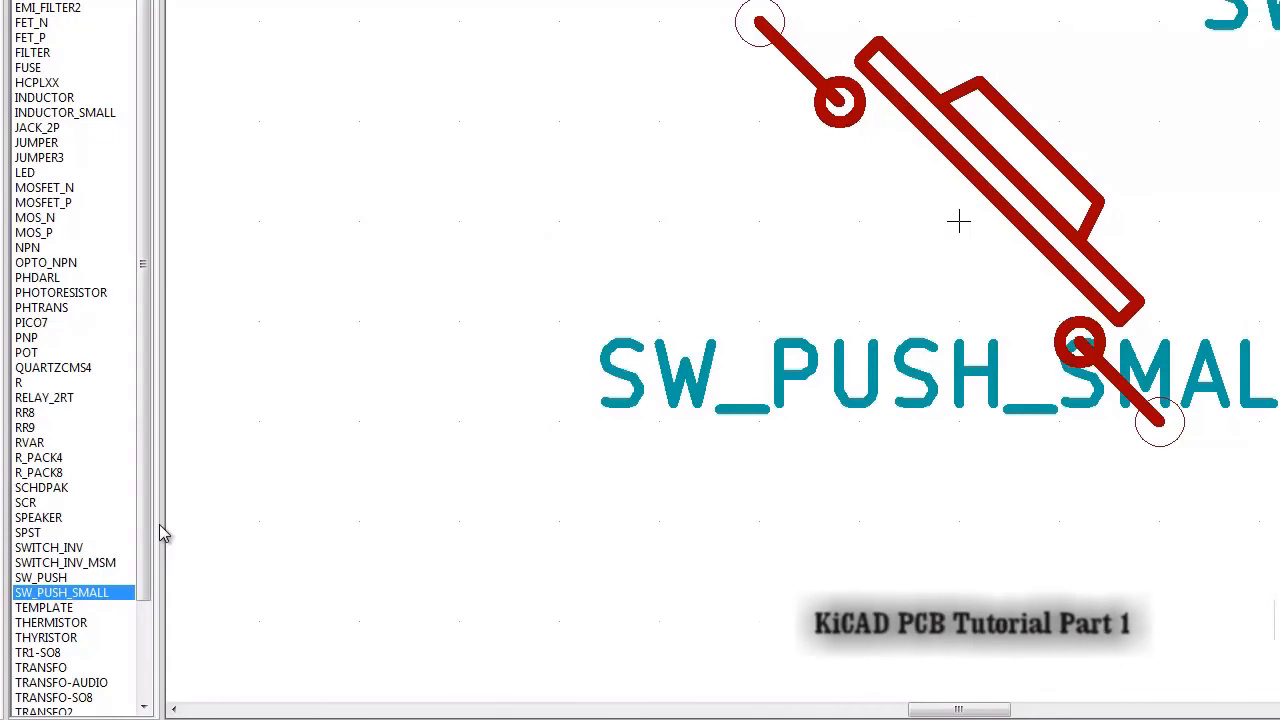
pyautogui.press('Up')
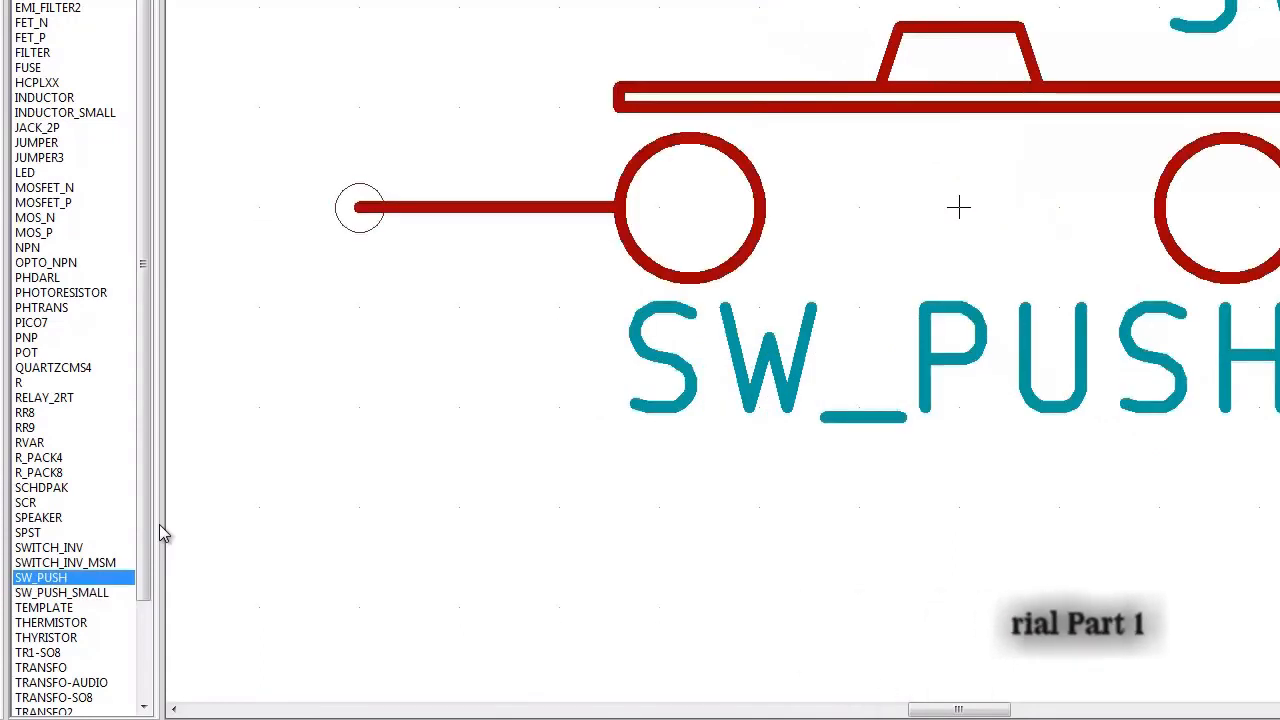
pyautogui.press('Up')
pyautogui.press('Up')
pyautogui.press('Up')
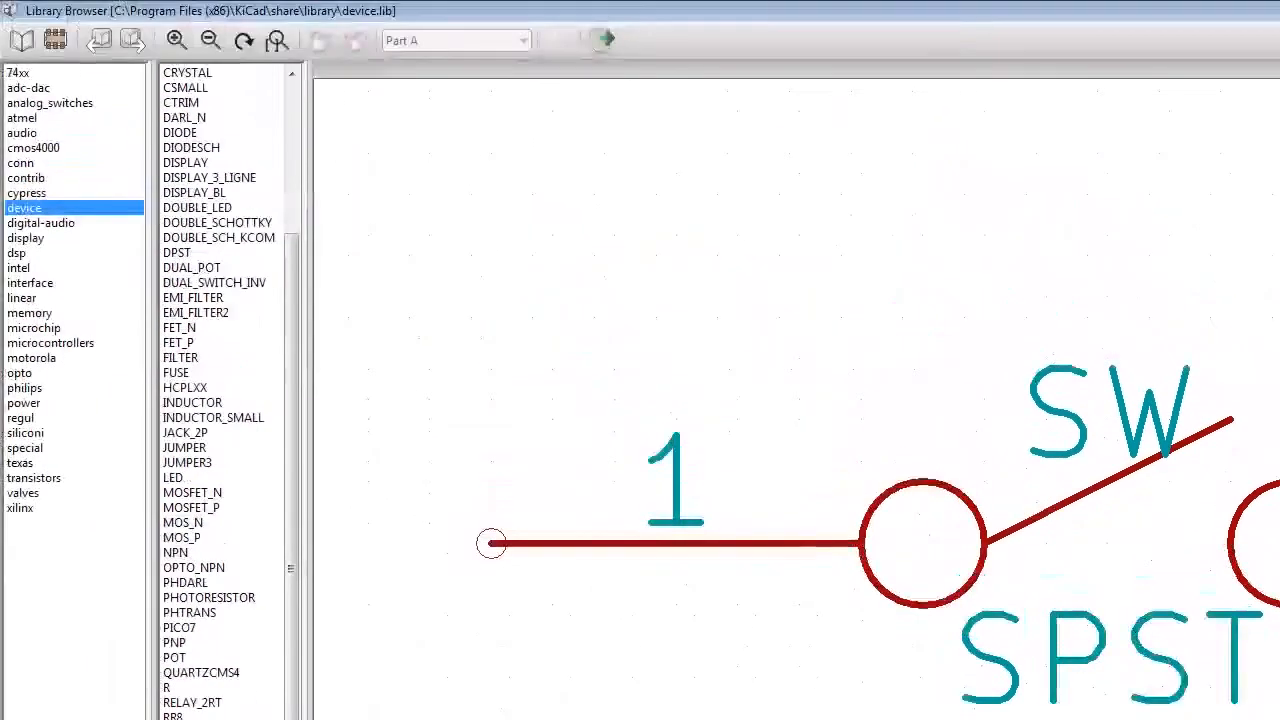
# - Close the Library Browser and save the whole schematic project
pyautogui.hotkey('alt', 'F4')
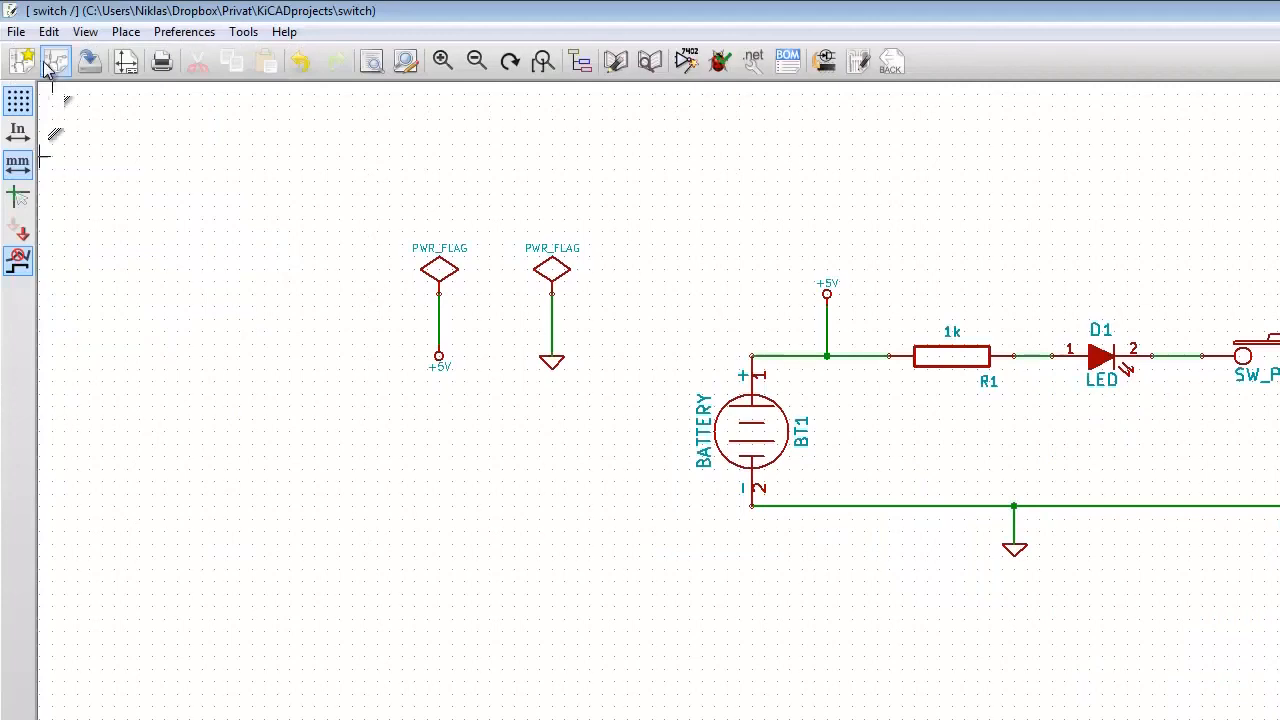
pyautogui.click(16, 31)
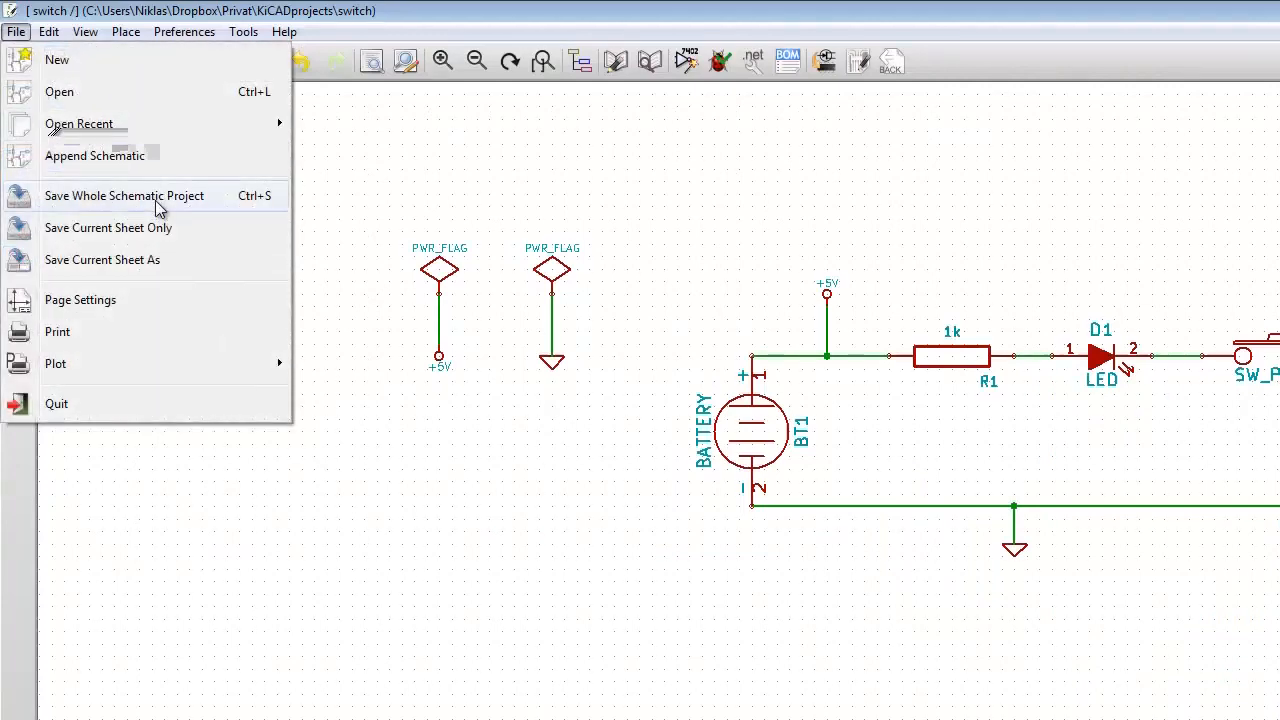
pyautogui.click(157, 196)
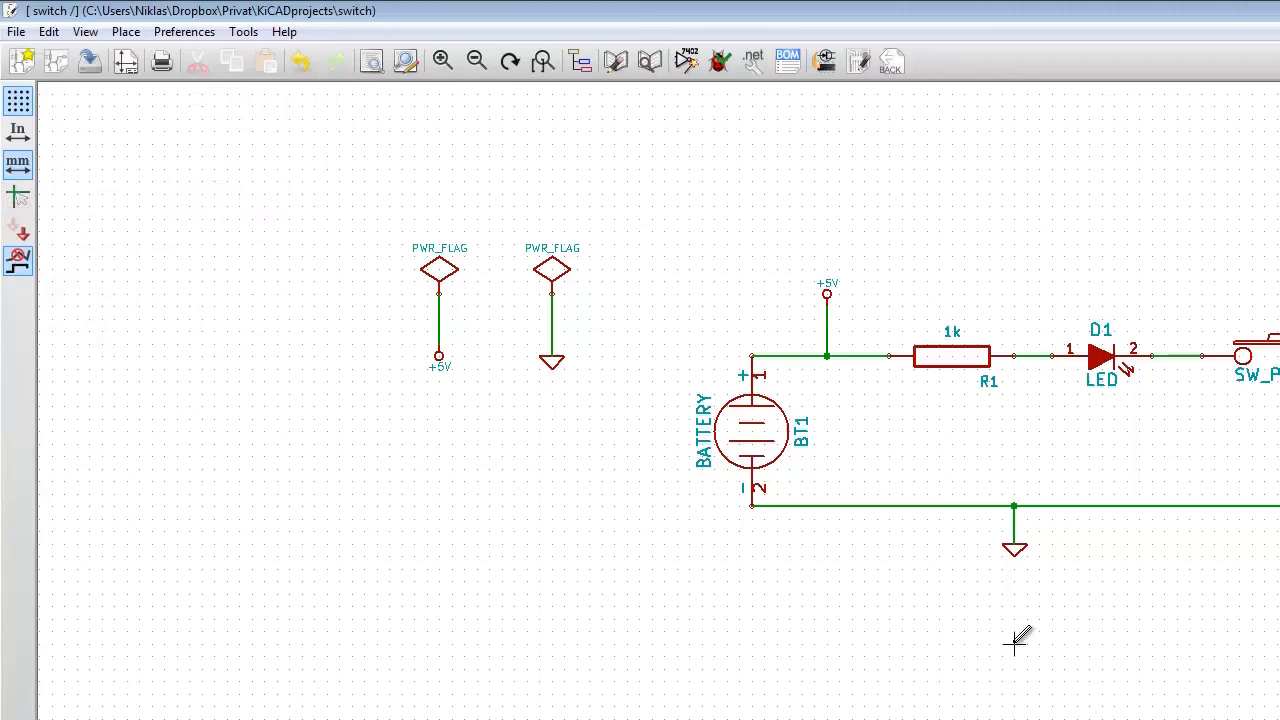